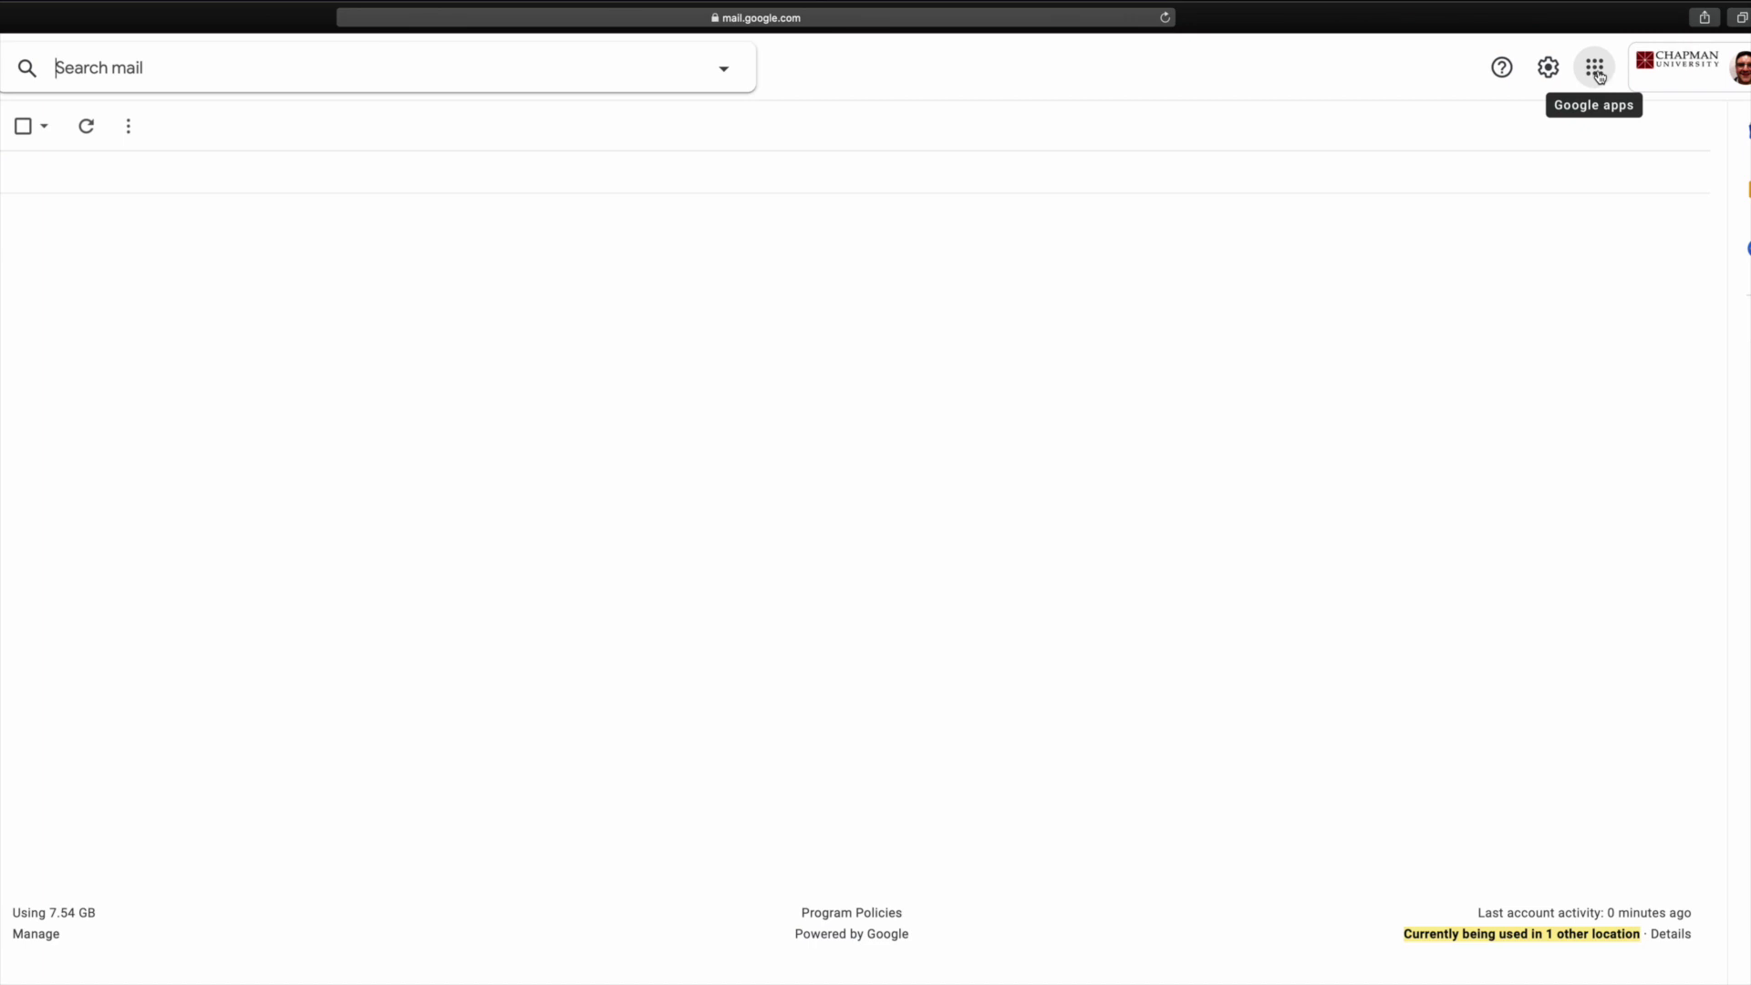
Launch Google Classroom in a new tab from Gmail's Google apps panel.
{"action": "left_click", "coordinate": [1598, 73]}
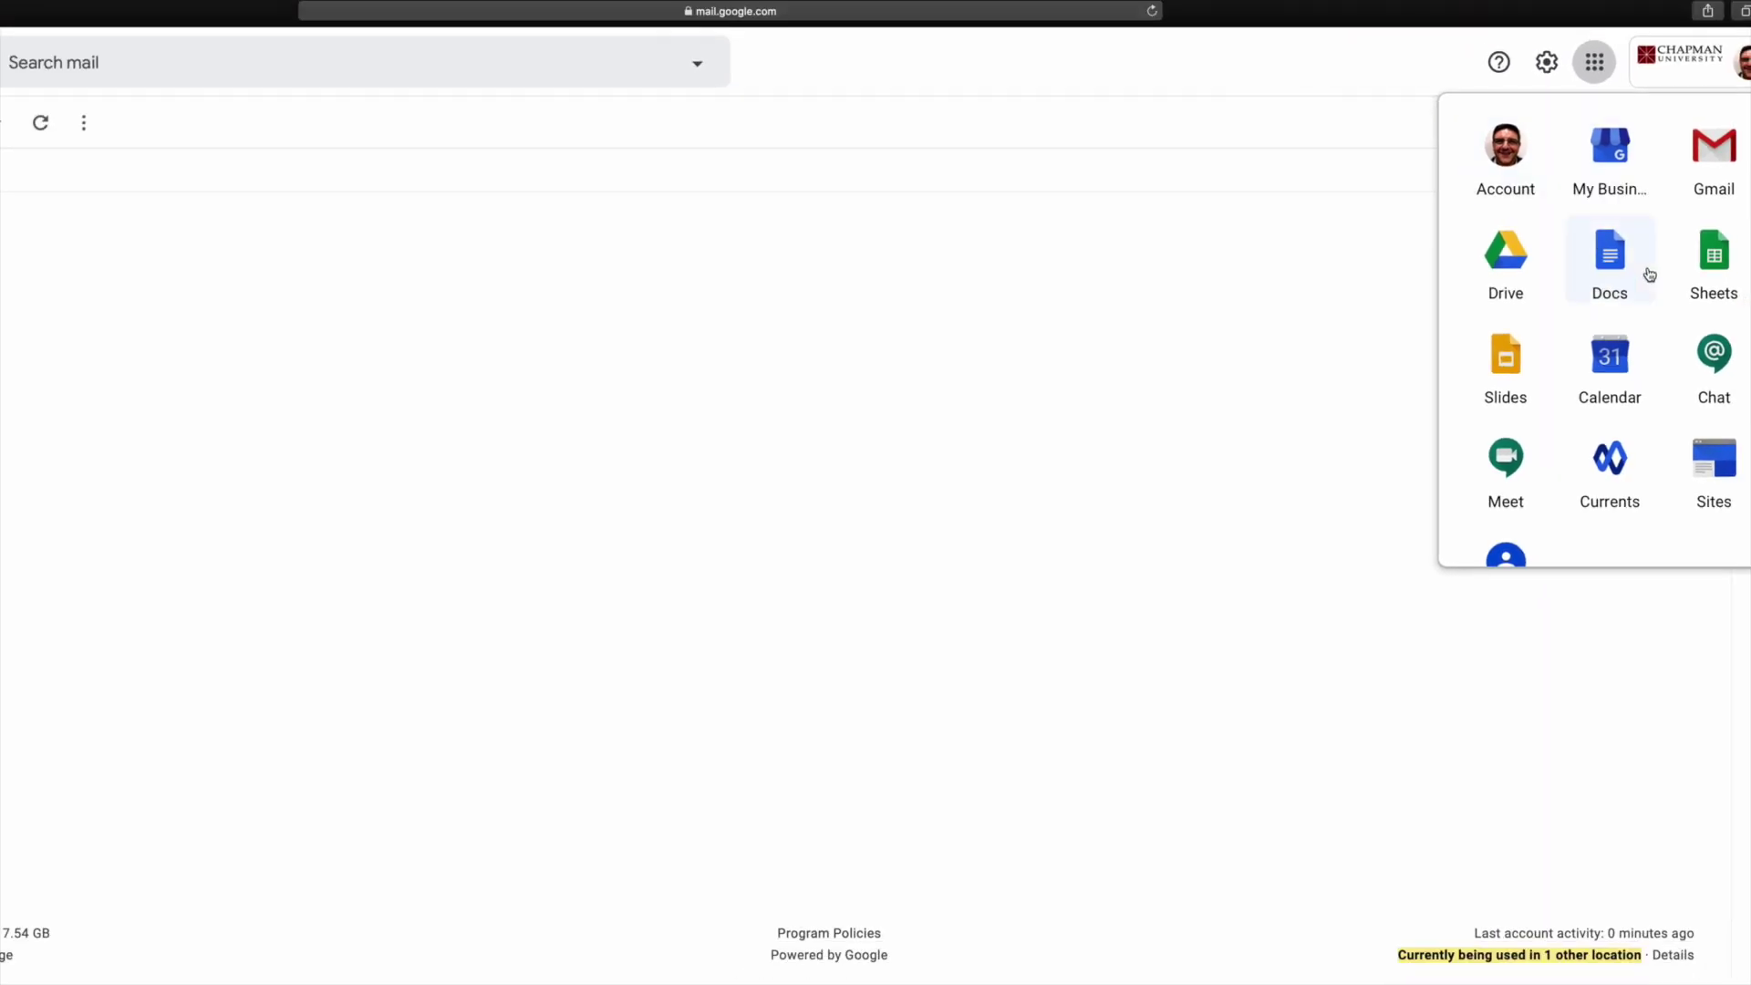
{"action": "scroll", "coordinate": [1649, 273], "scroll_direction": "down", "scroll_amount": 5}
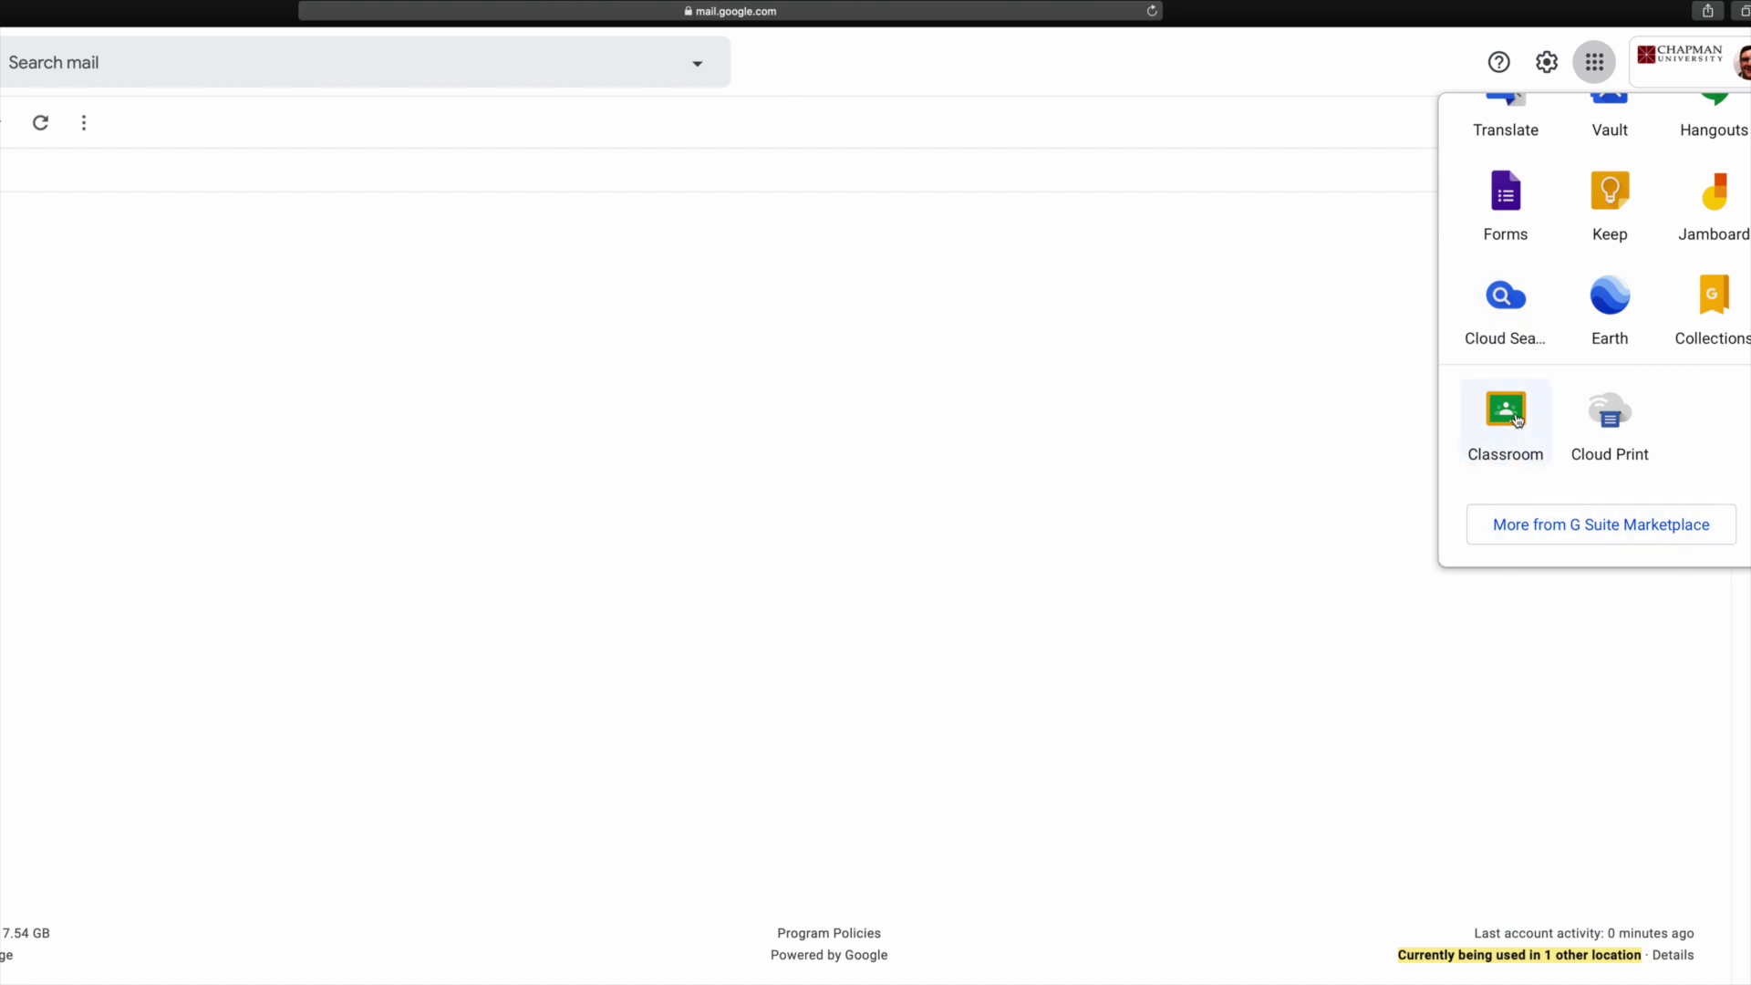
{"action": "scroll", "coordinate": [1623, 214], "scroll_direction": "up", "scroll_amount": 10}
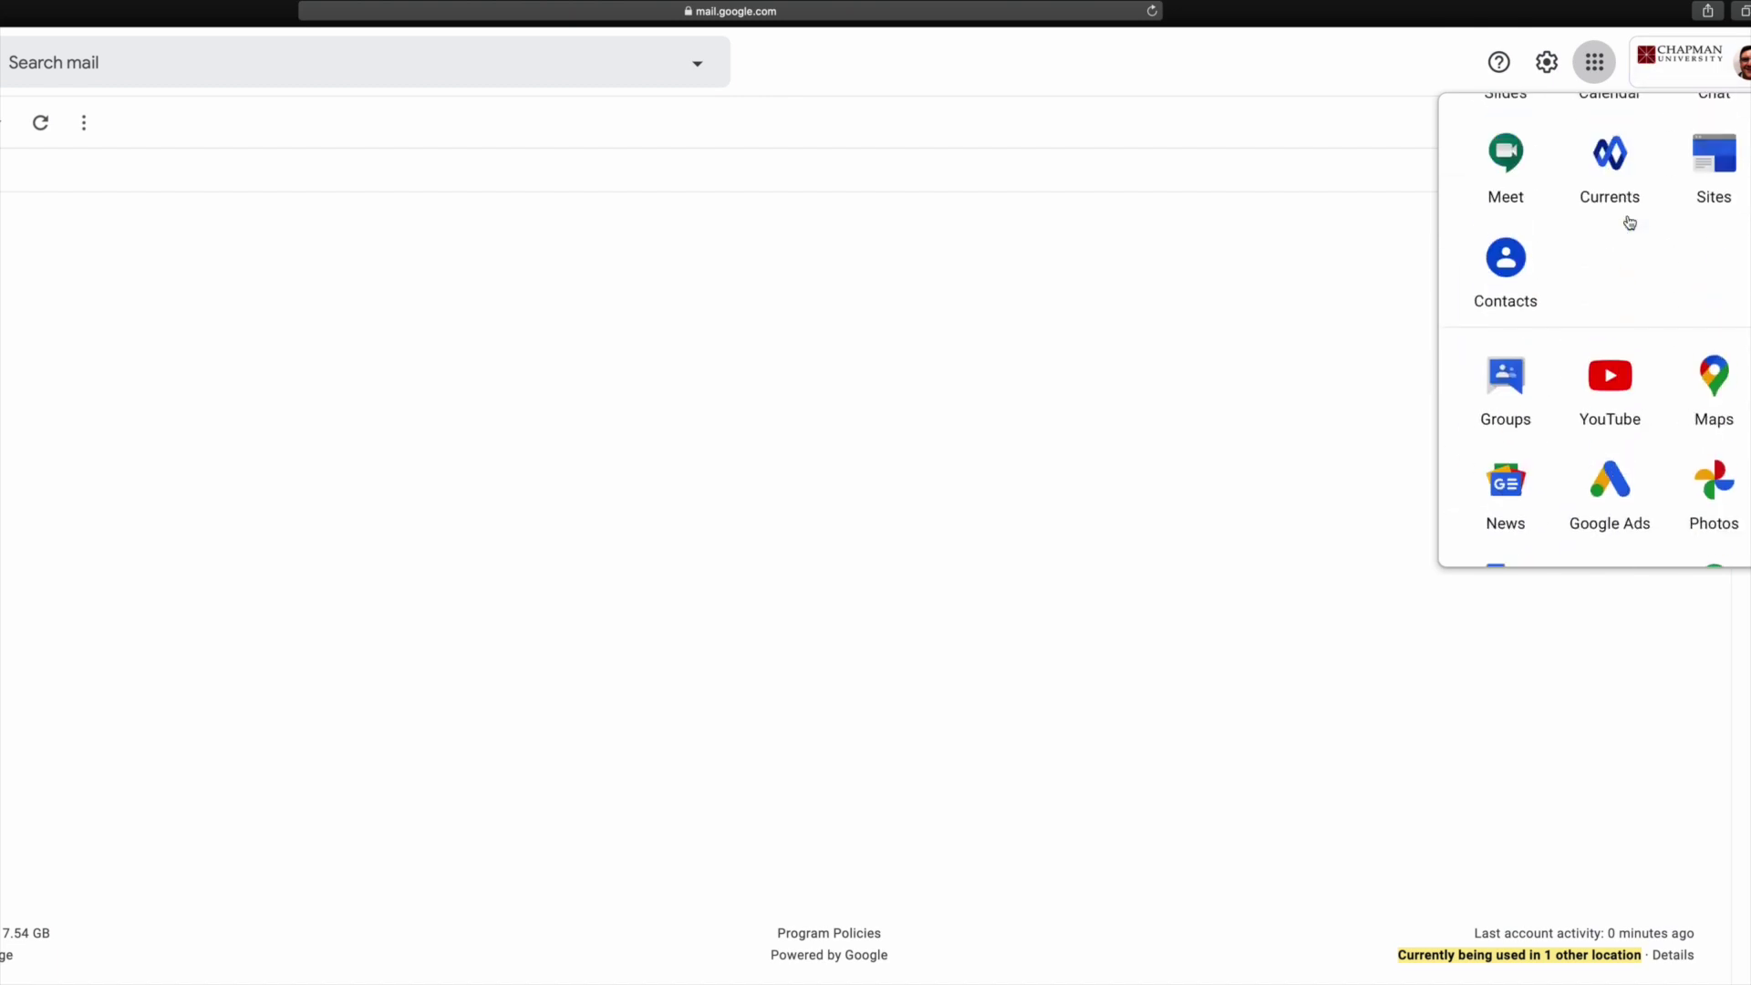
{"action": "scroll", "coordinate": [1617, 196], "scroll_direction": "up", "scroll_amount": 2}
{"action": "scroll", "coordinate": [1610, 306], "scroll_direction": "down", "scroll_amount": 10}
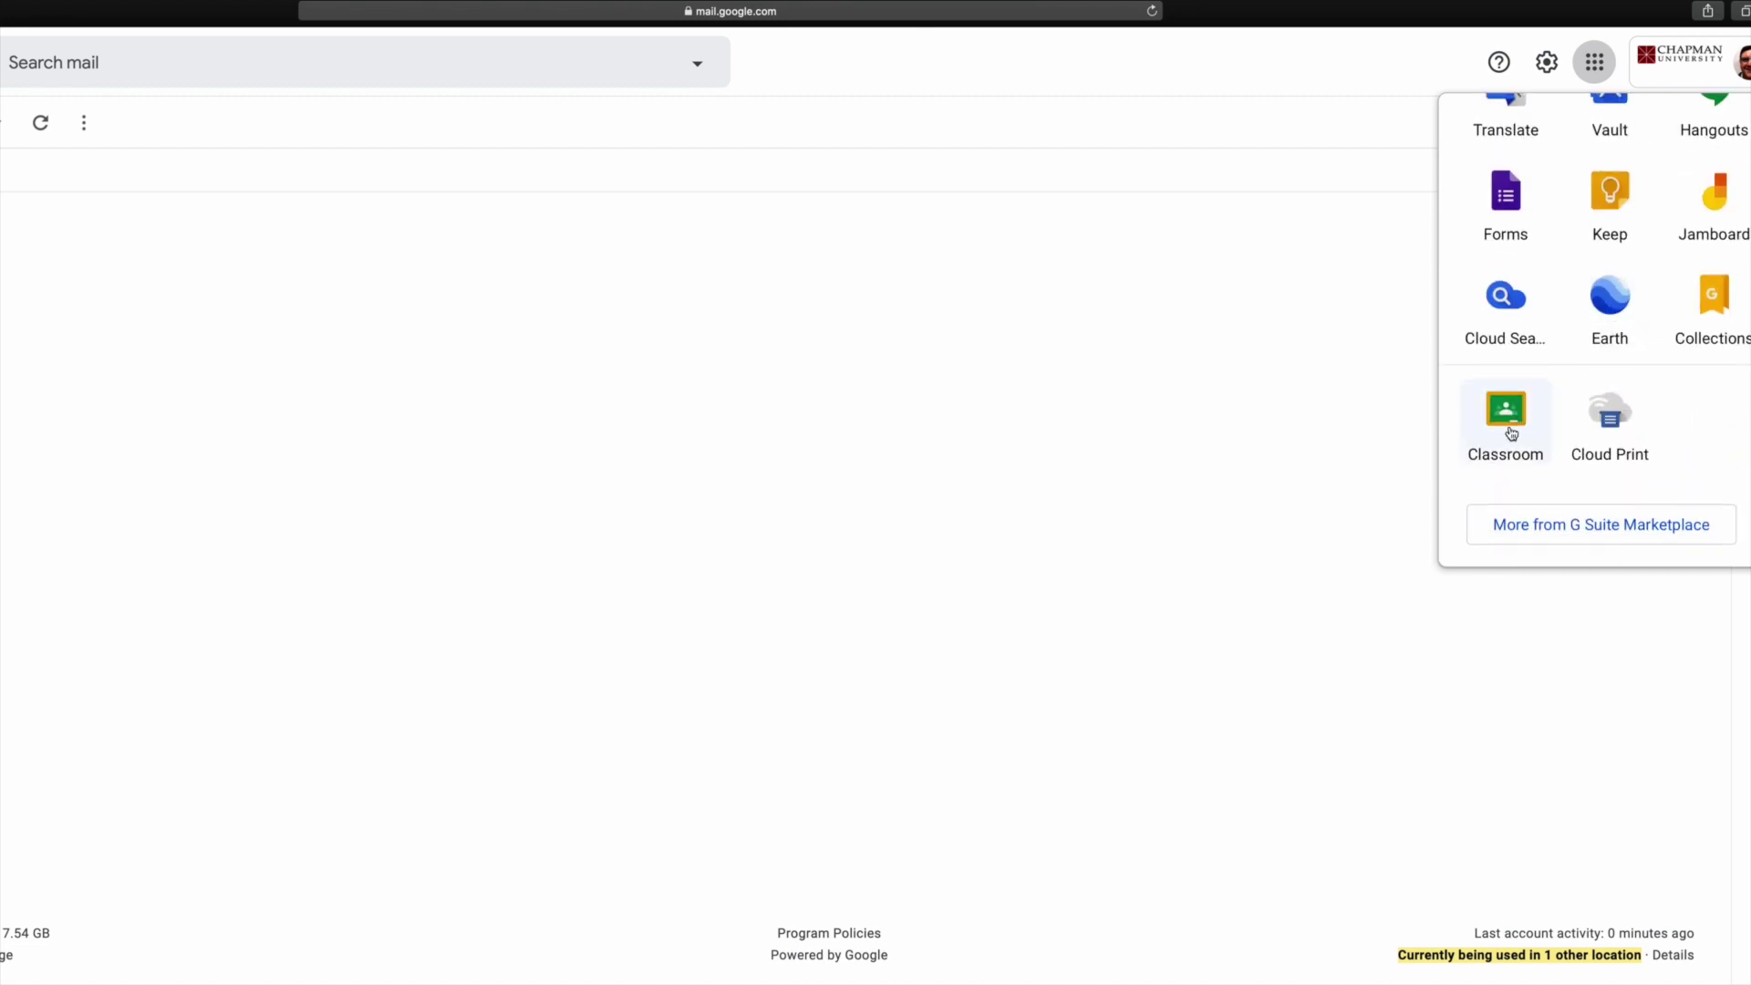
{"action": "left_click", "coordinate": [1512, 429]}
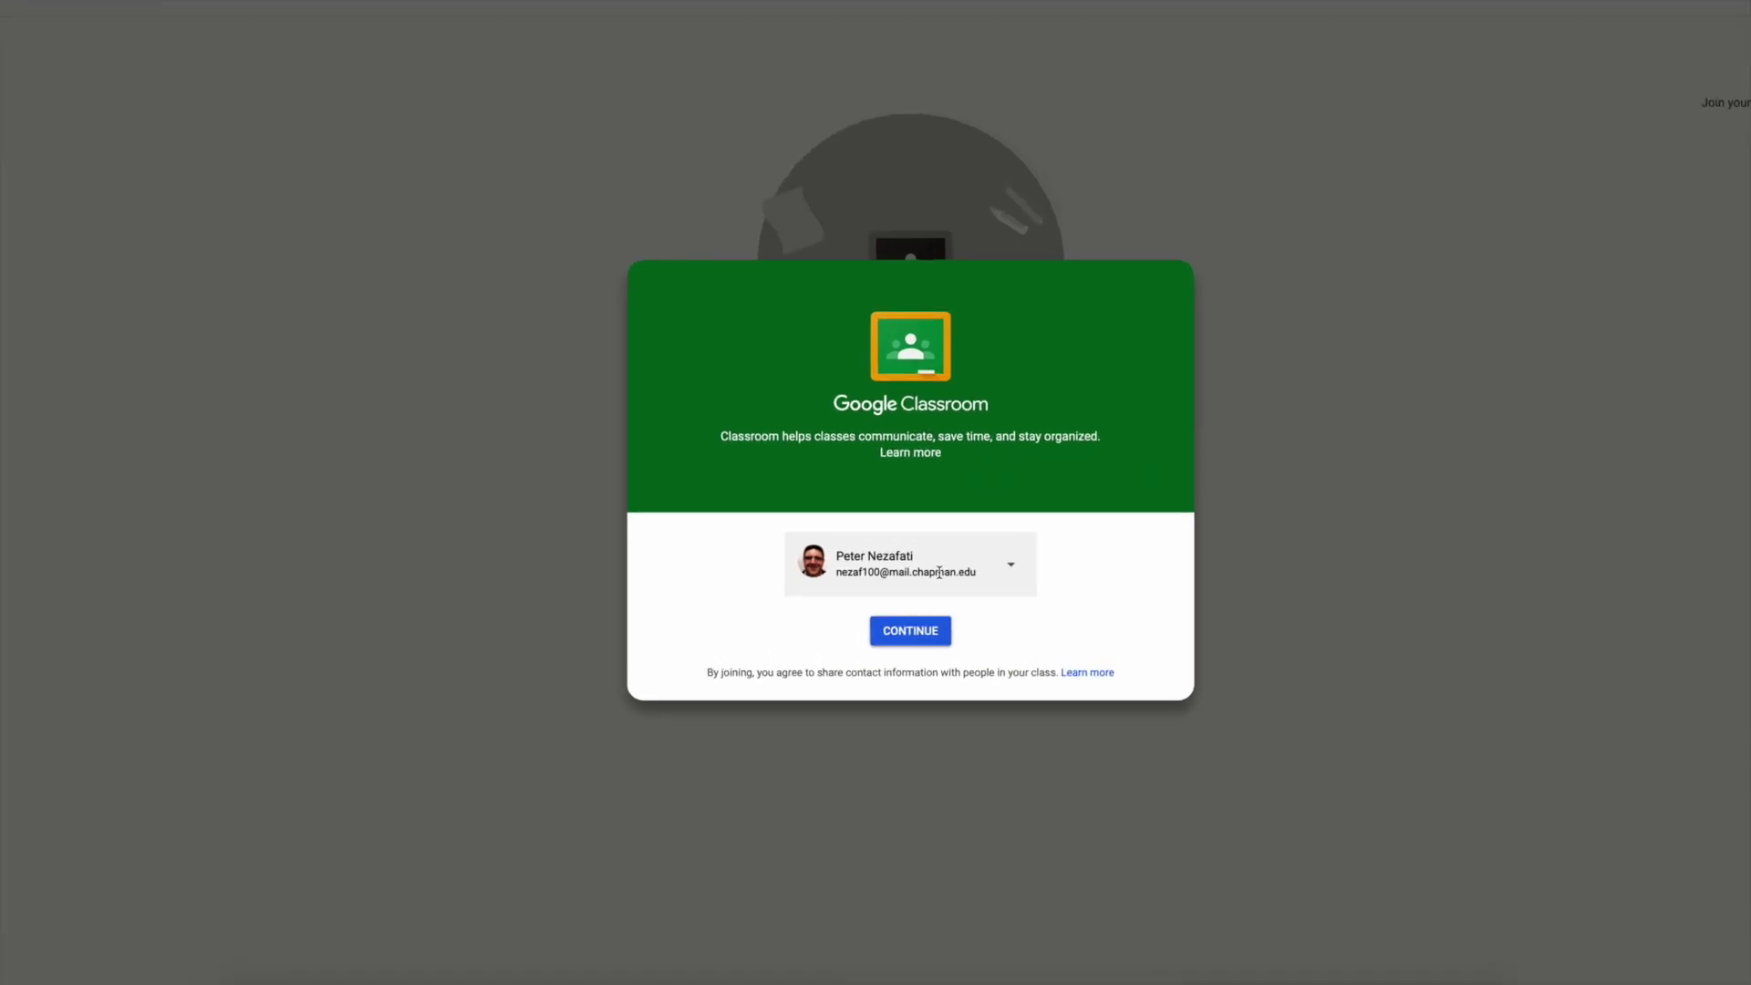
Continue into Classroom with the signed-in school account.
{"action": "right_click", "coordinate": [912, 649]}
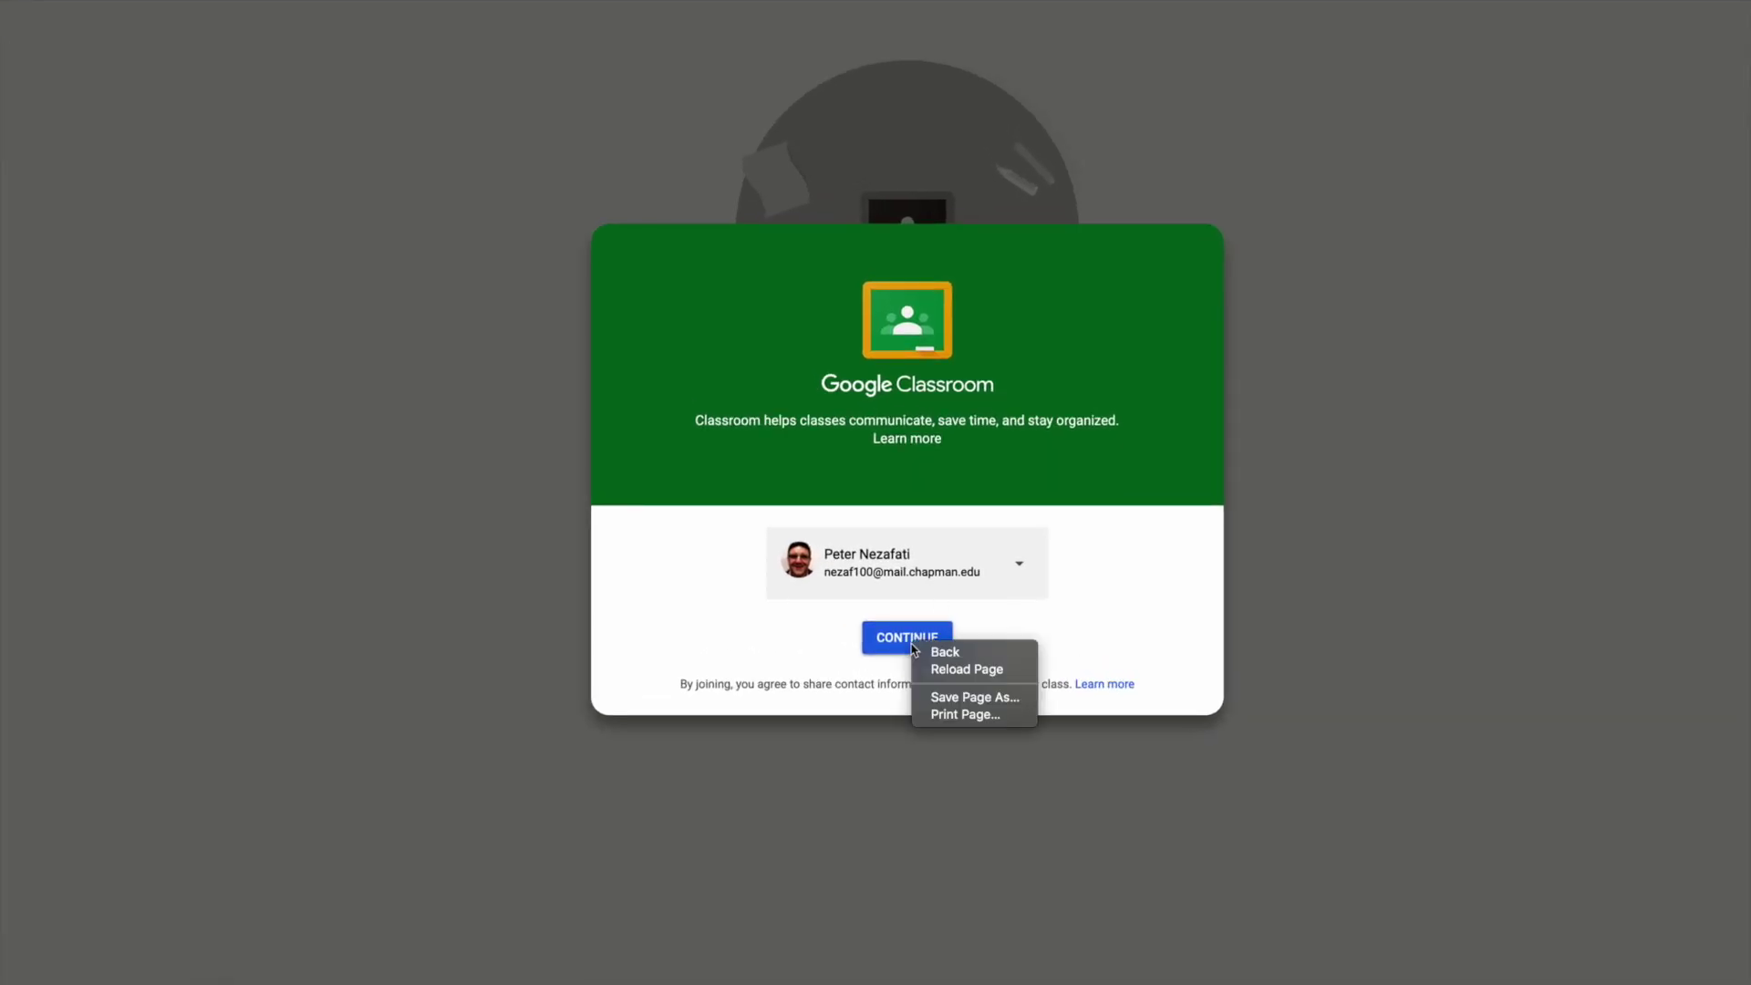
{"action": "left_click", "coordinate": [908, 643]}
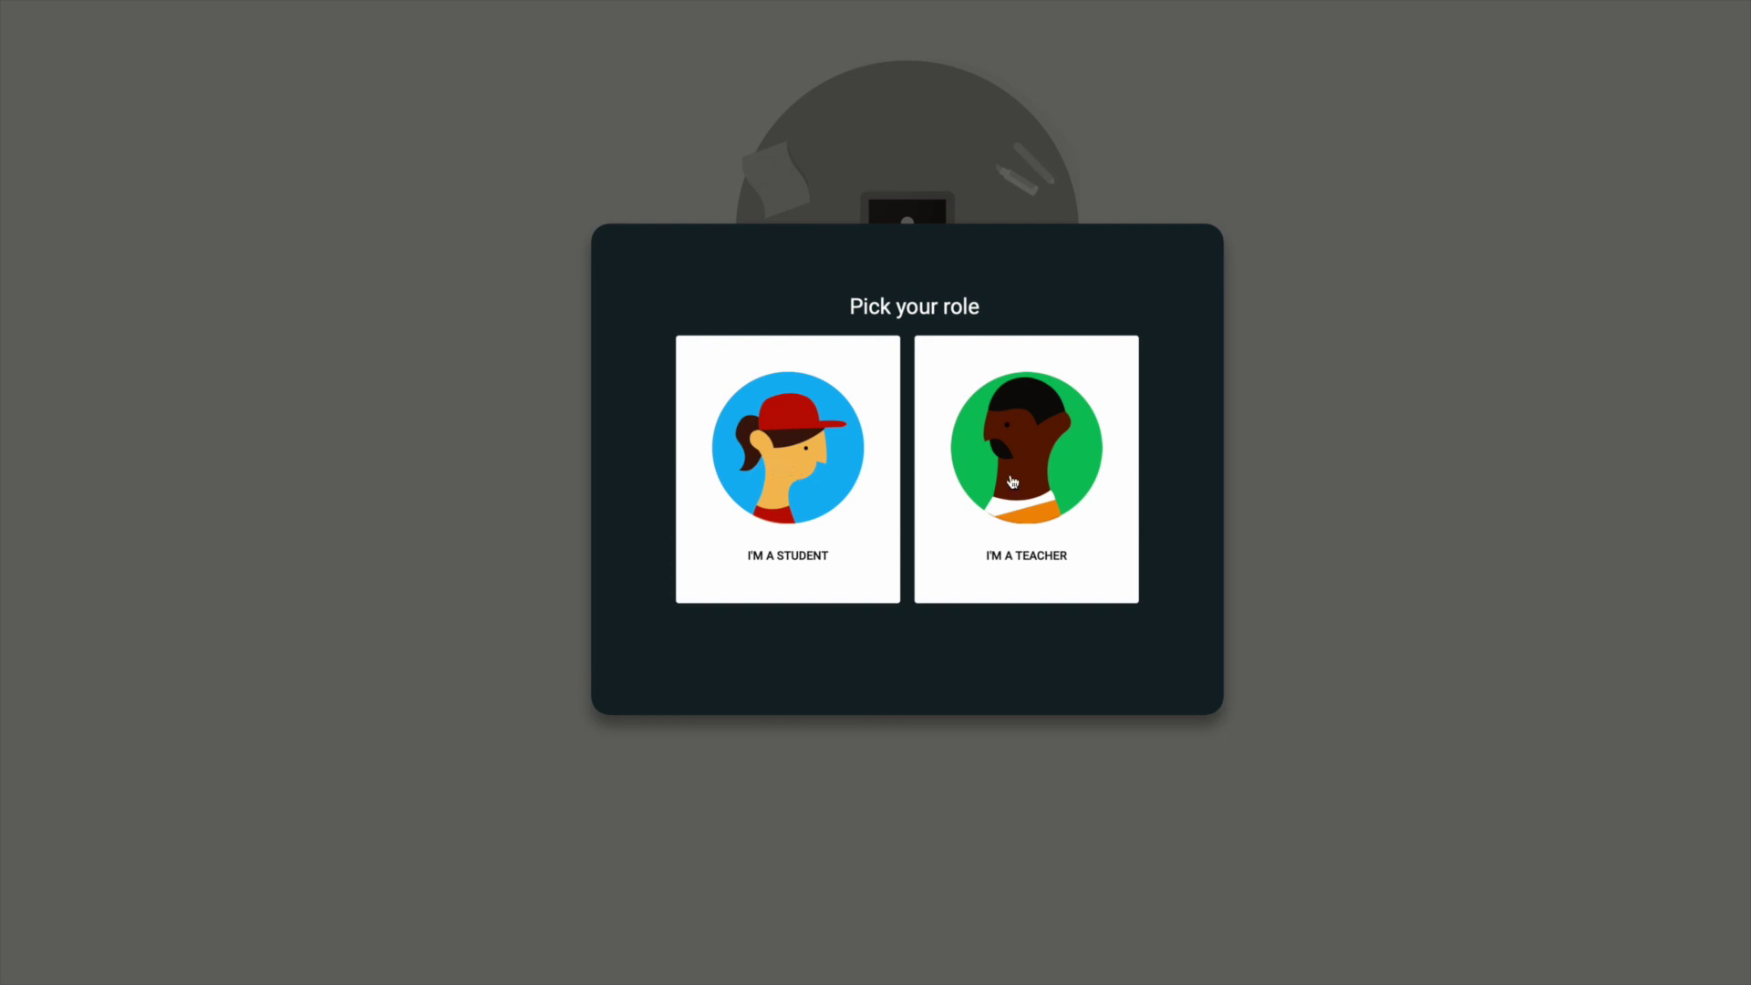
Choose the student role and join the Business Communication class by pasting its class code.
{"action": "left_click", "coordinate": [803, 473]}
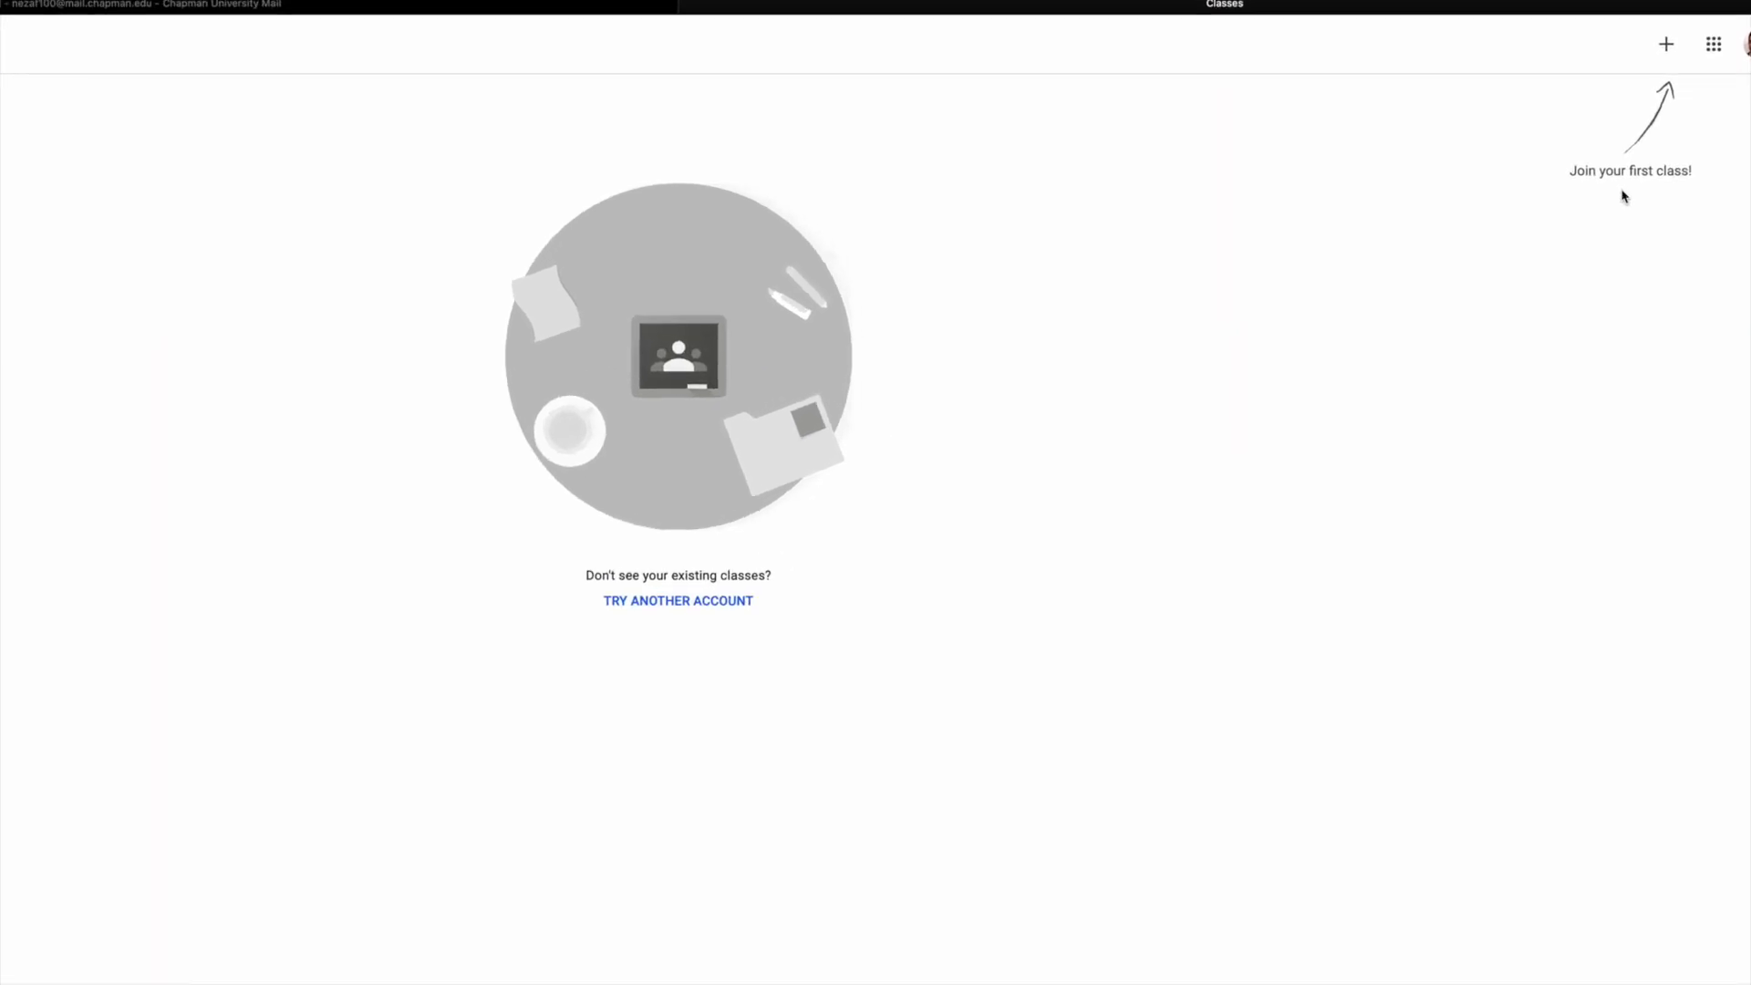
{"action": "left_click", "coordinate": [1669, 43]}
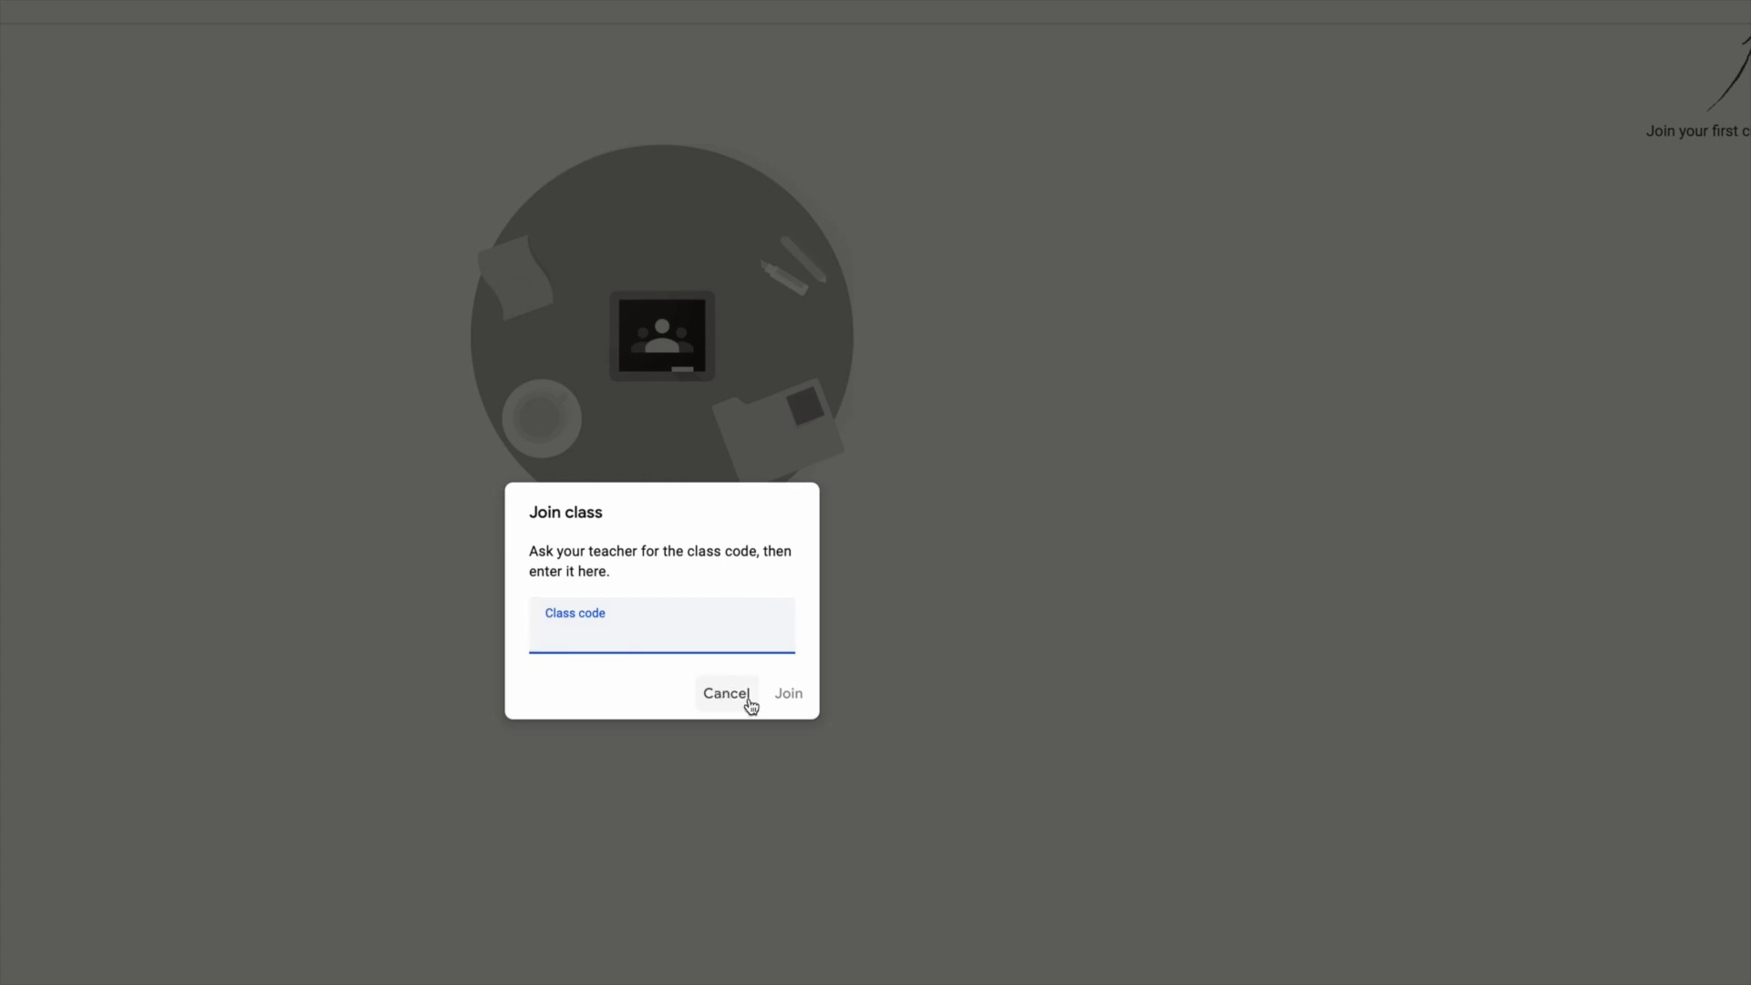
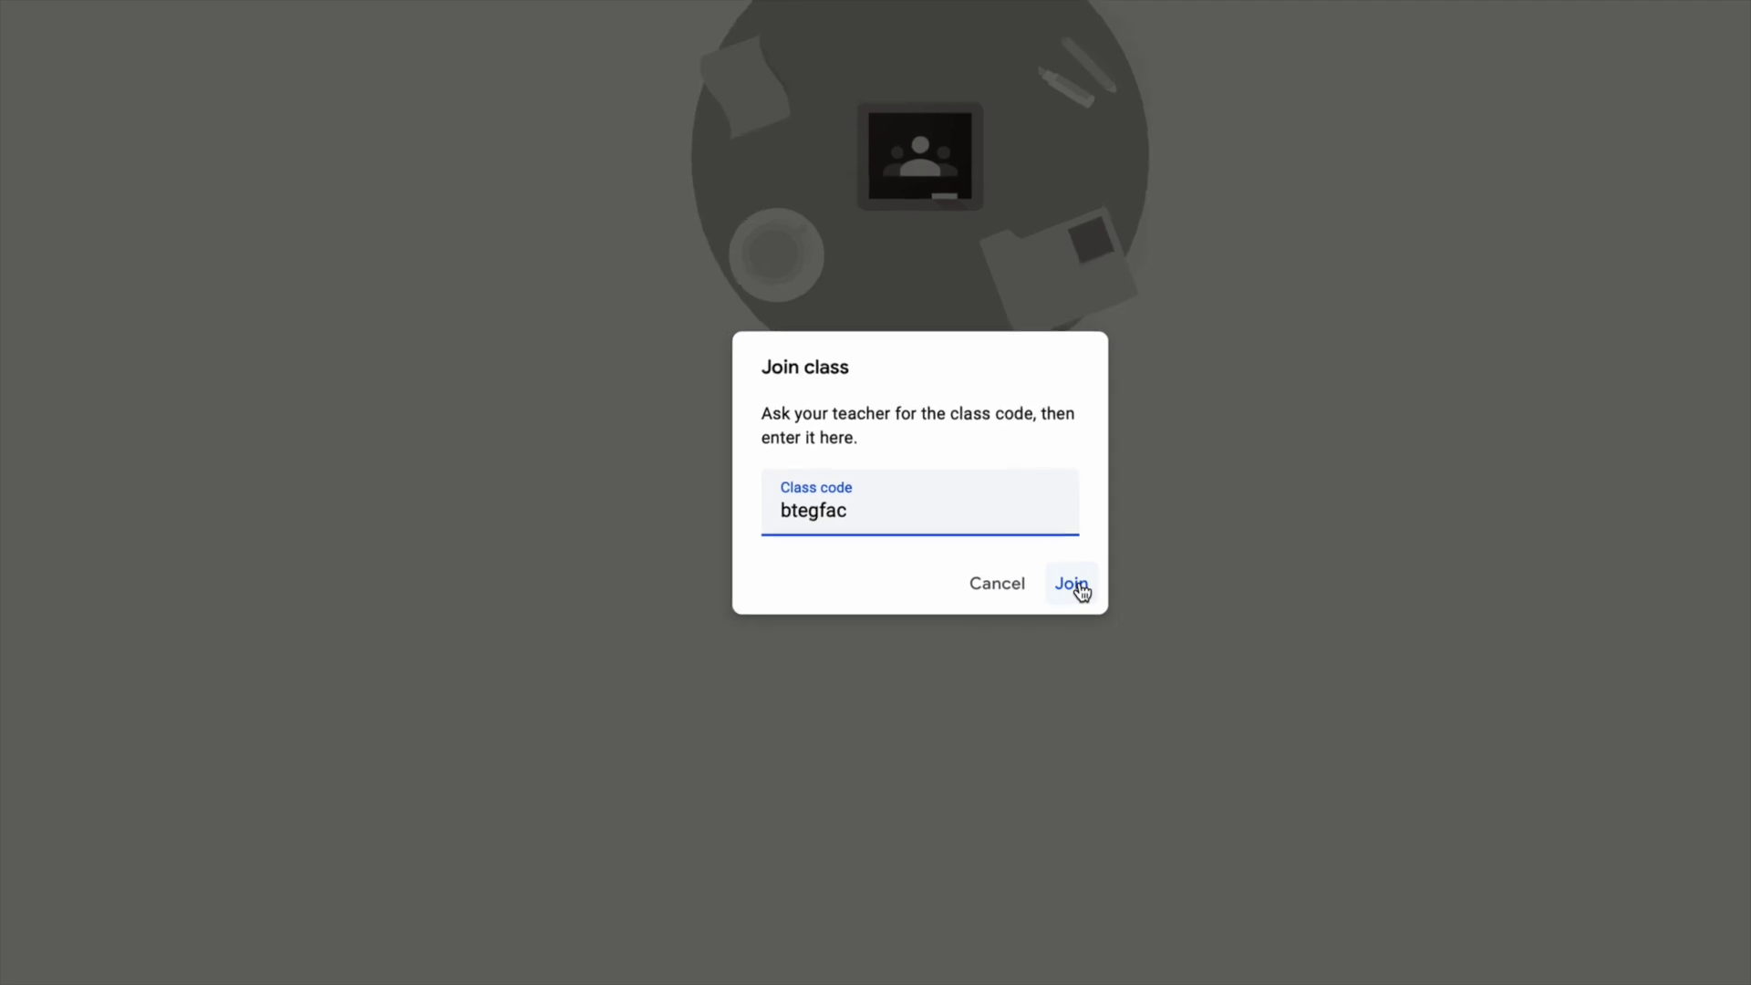
{"action": "left_click", "coordinate": [1076, 586]}
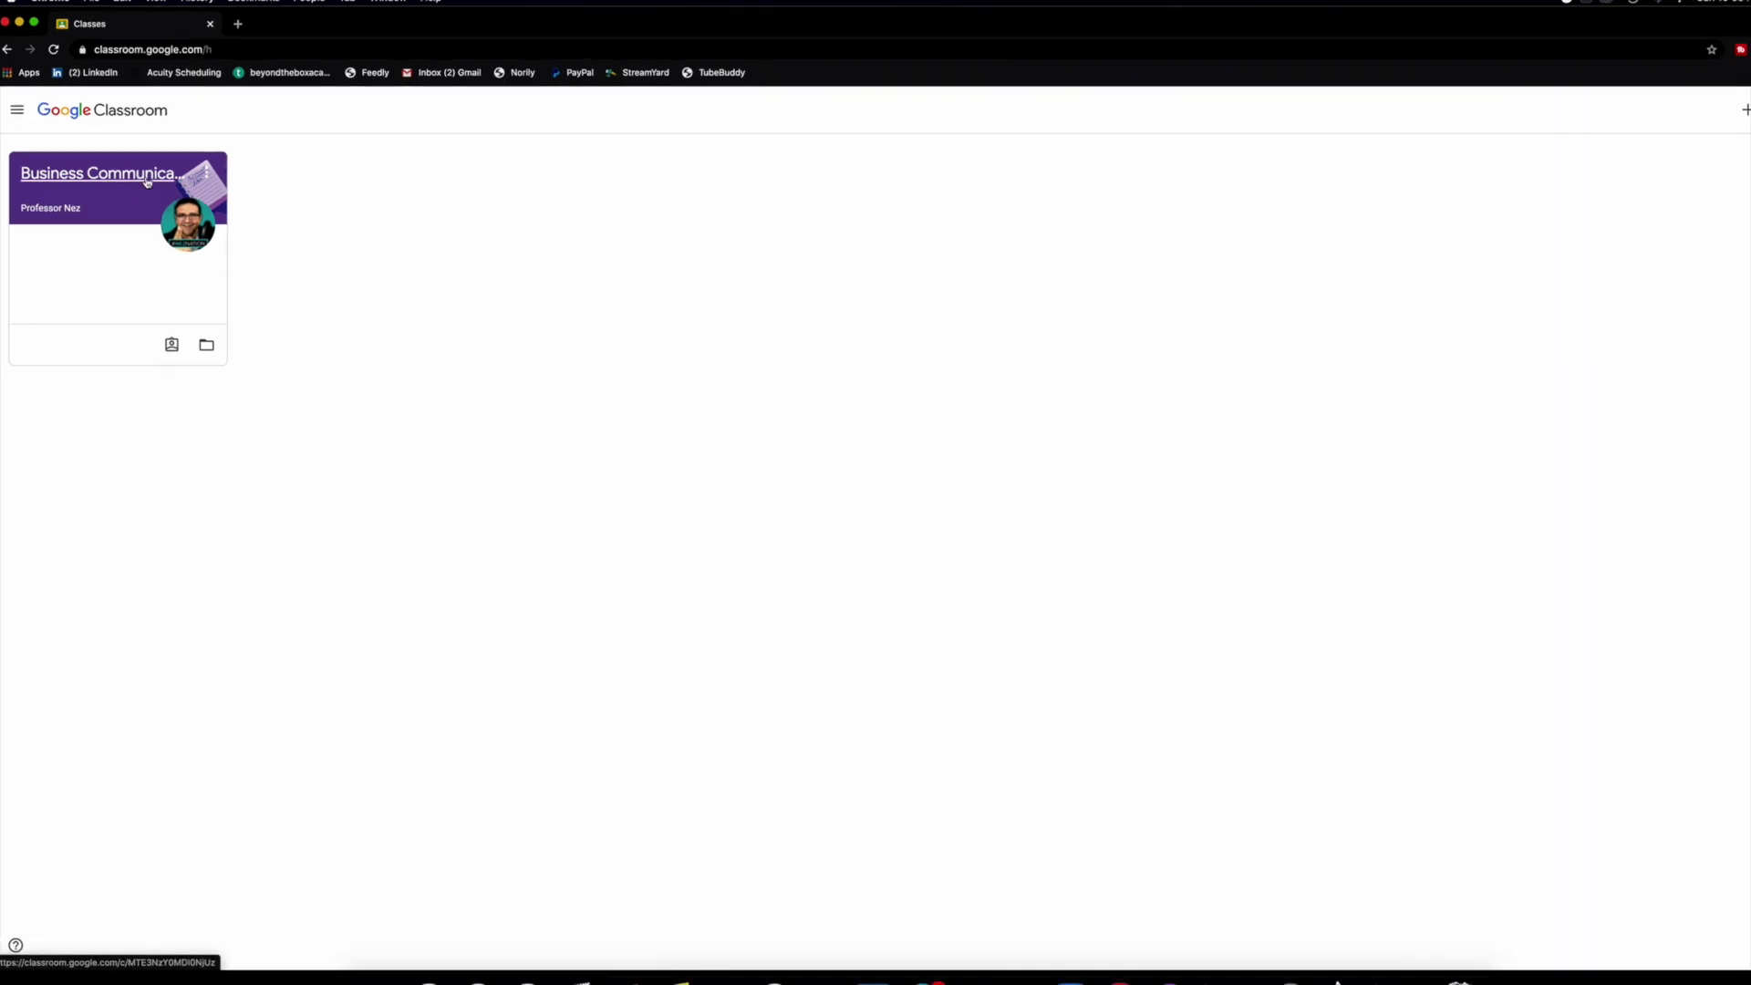
Open the Business Communication (Demo) class card to view its Stream posts.
{"action": "left_click", "coordinate": [147, 183]}
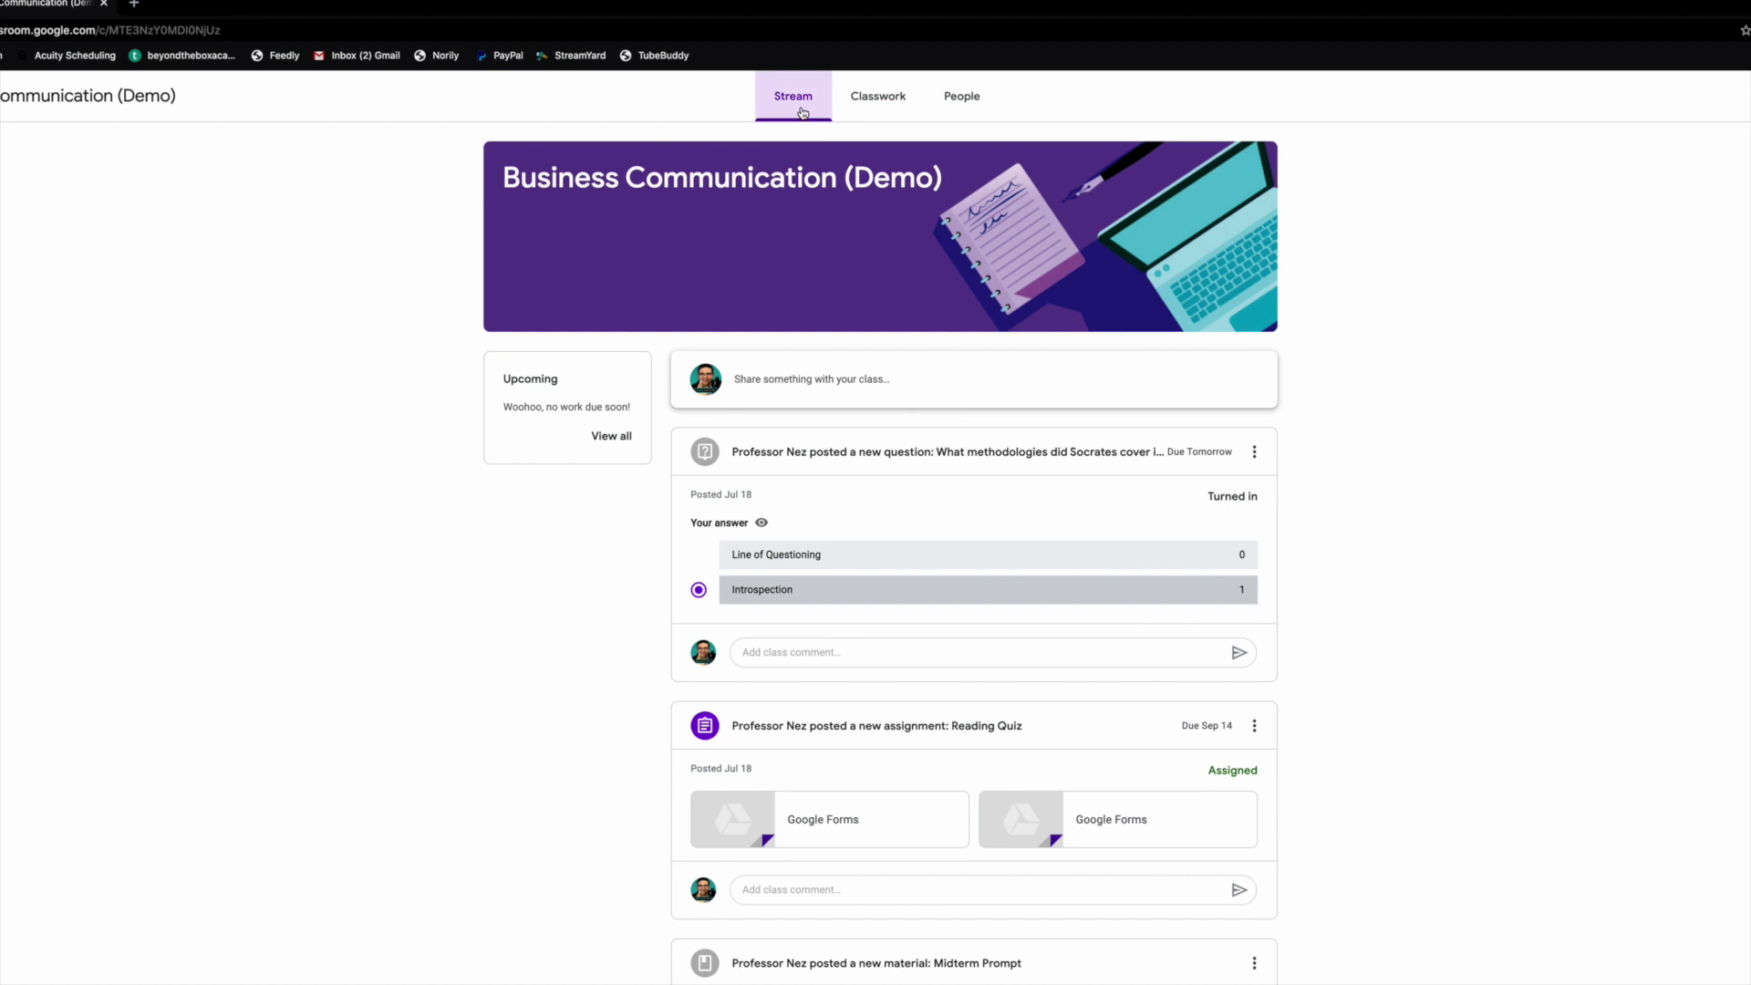
{"action": "left_click", "coordinate": [874, 106]}
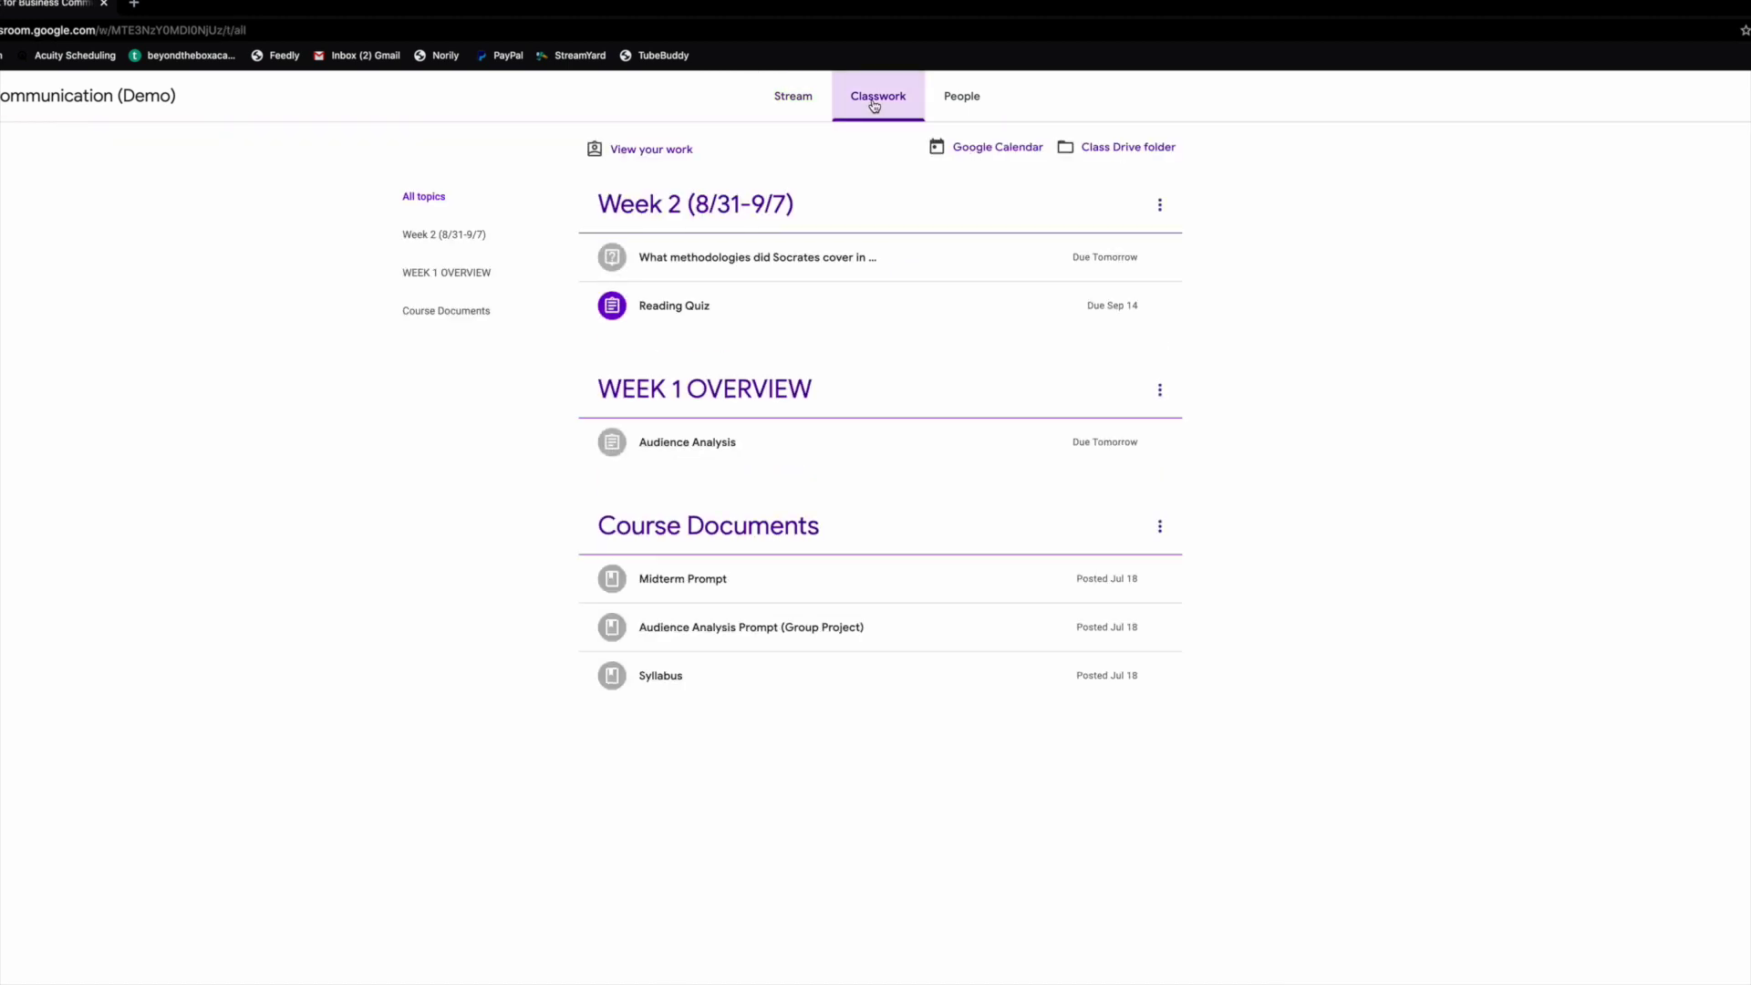
{"action": "left_click", "coordinate": [965, 108]}
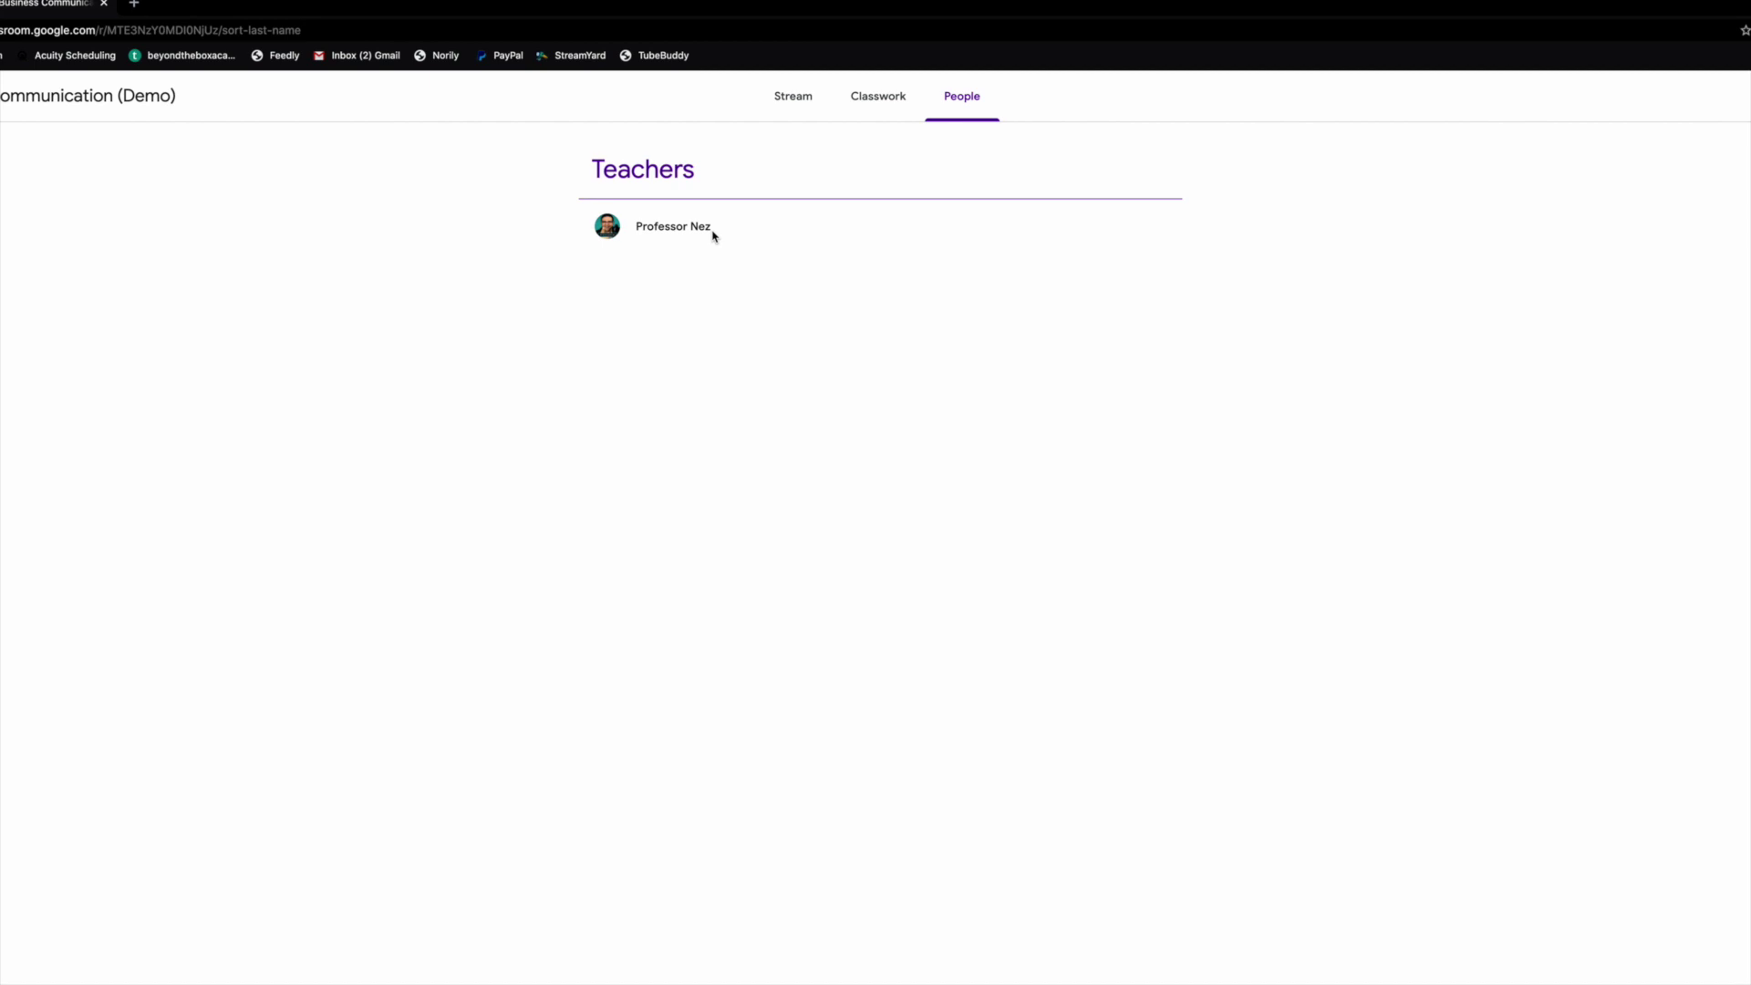
{"action": "left_click", "coordinate": [788, 107]}
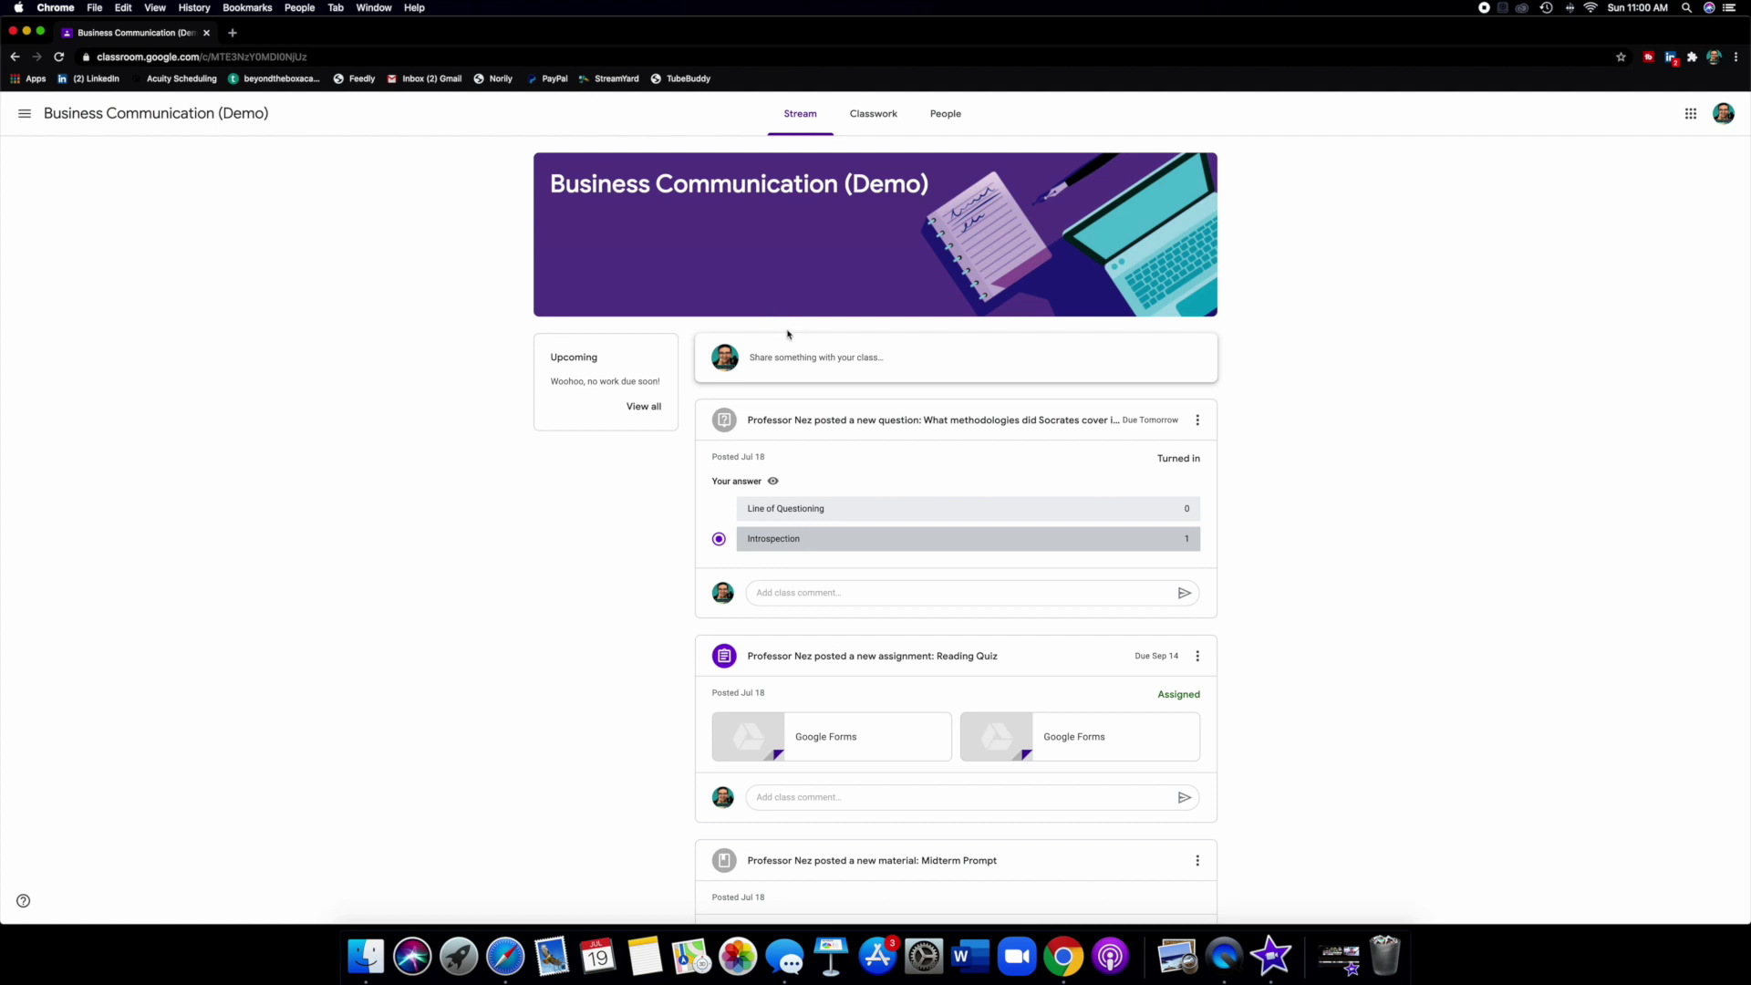
{"action": "scroll", "coordinate": [796, 361], "scroll_direction": "down", "scroll_amount": 2}
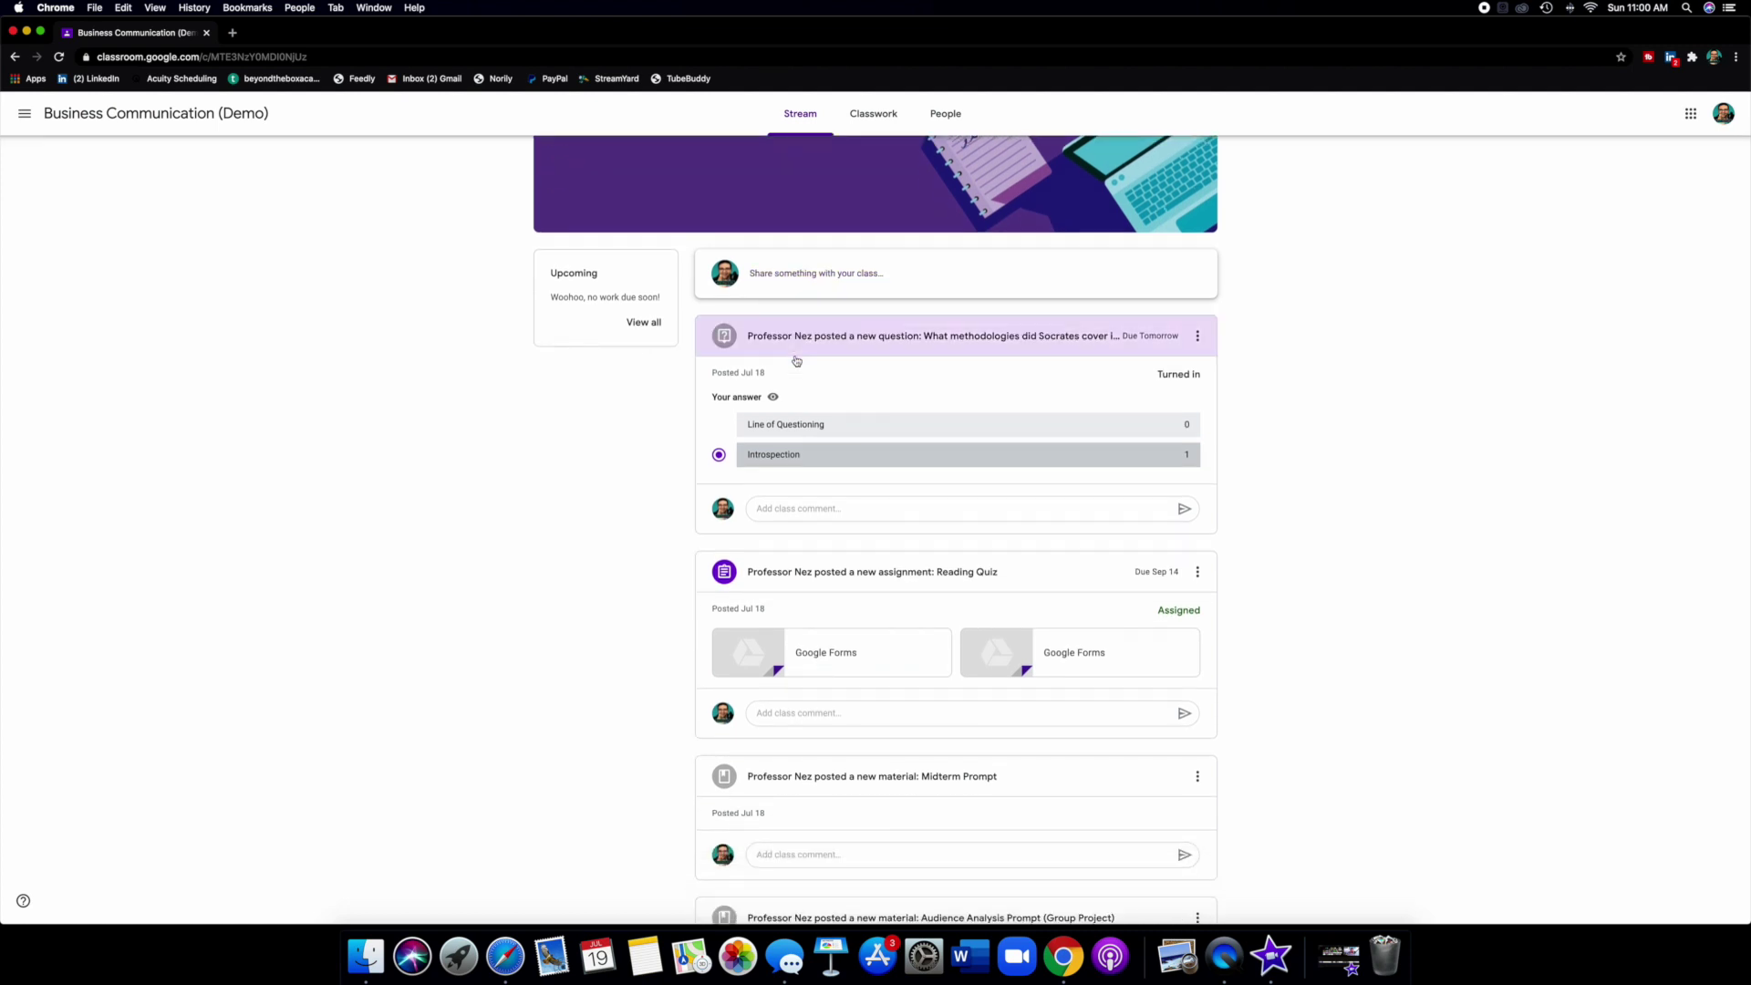
{"action": "scroll", "coordinate": [796, 361], "scroll_direction": "up", "scroll_amount": 2}
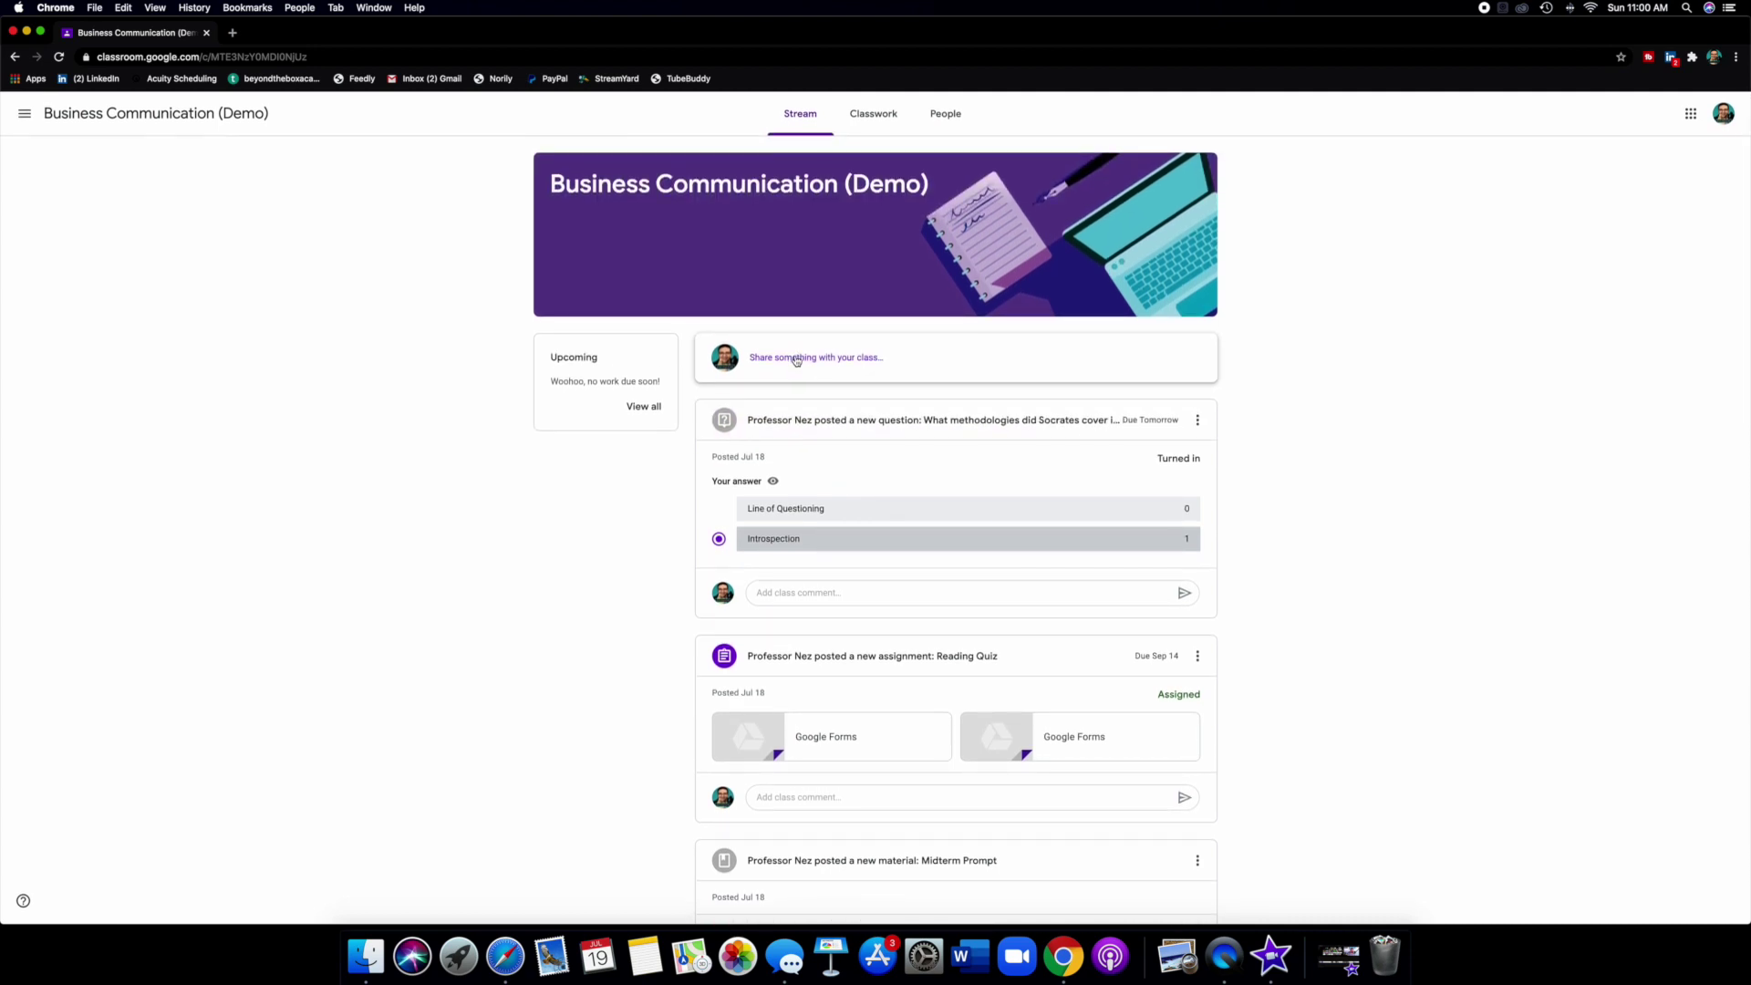
{"action": "scroll", "coordinate": [871, 486], "scroll_direction": "down", "scroll_amount": 6}
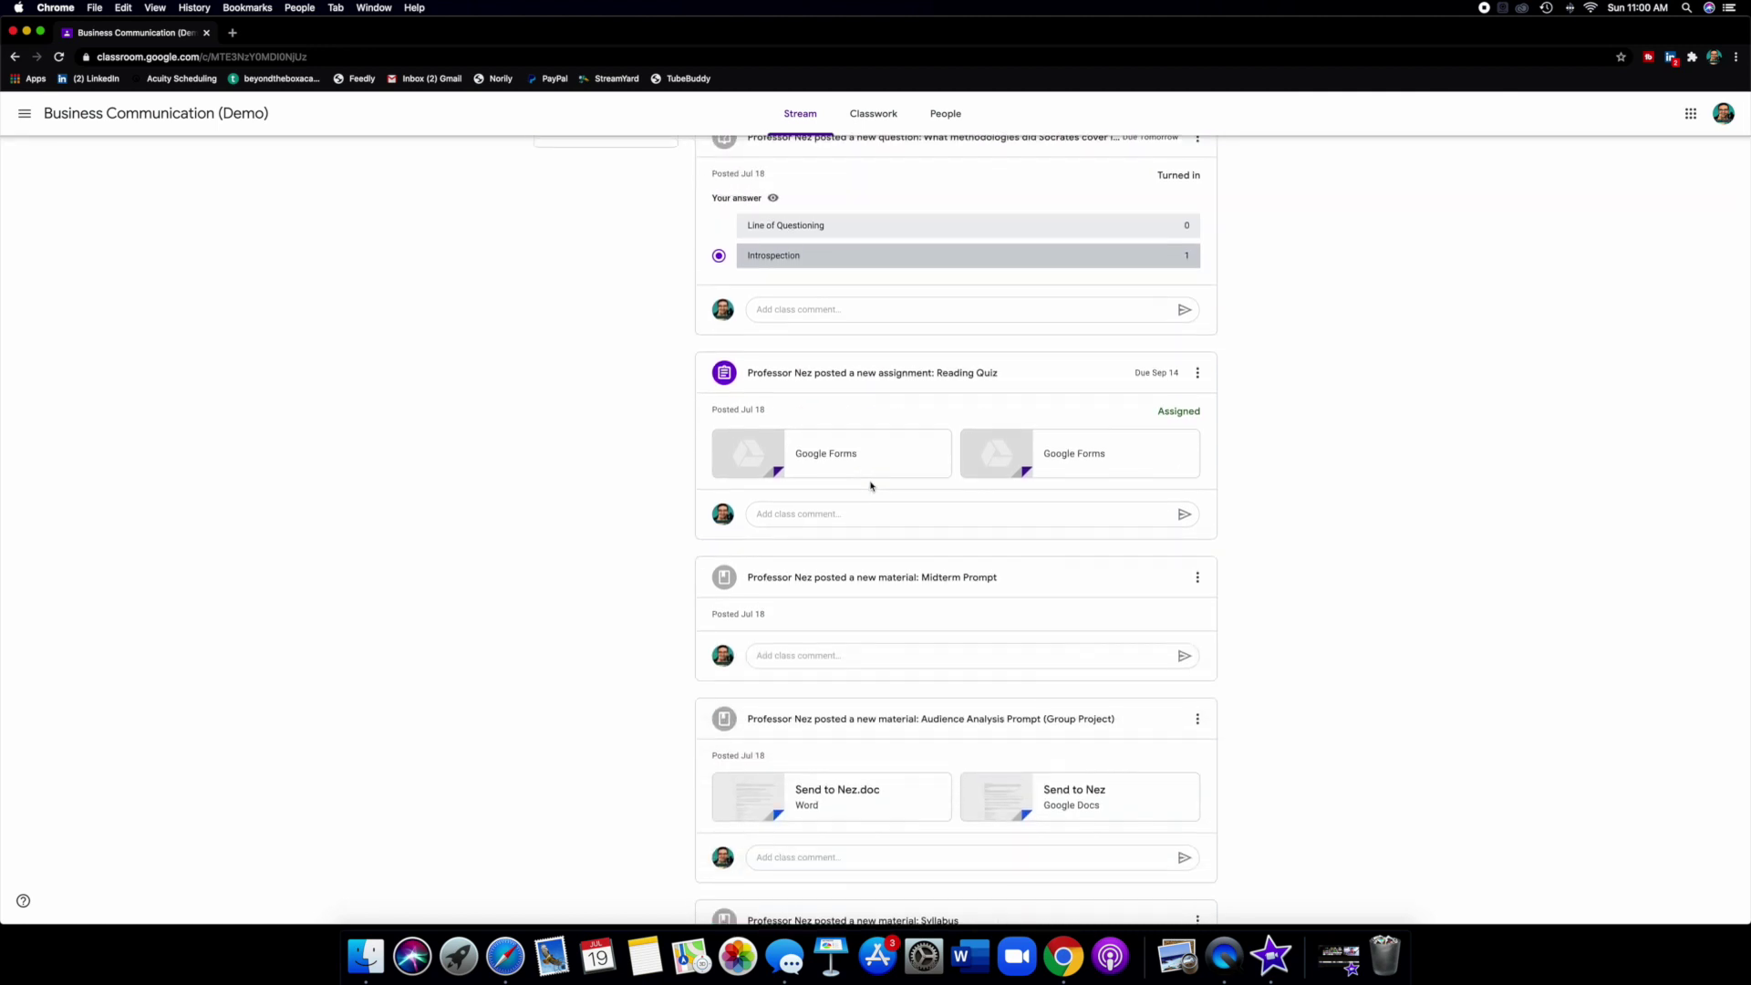
{"action": "scroll", "coordinate": [871, 486], "scroll_direction": "down", "scroll_amount": 4}
{"action": "scroll", "coordinate": [871, 486], "scroll_direction": "down", "scroll_amount": 5}
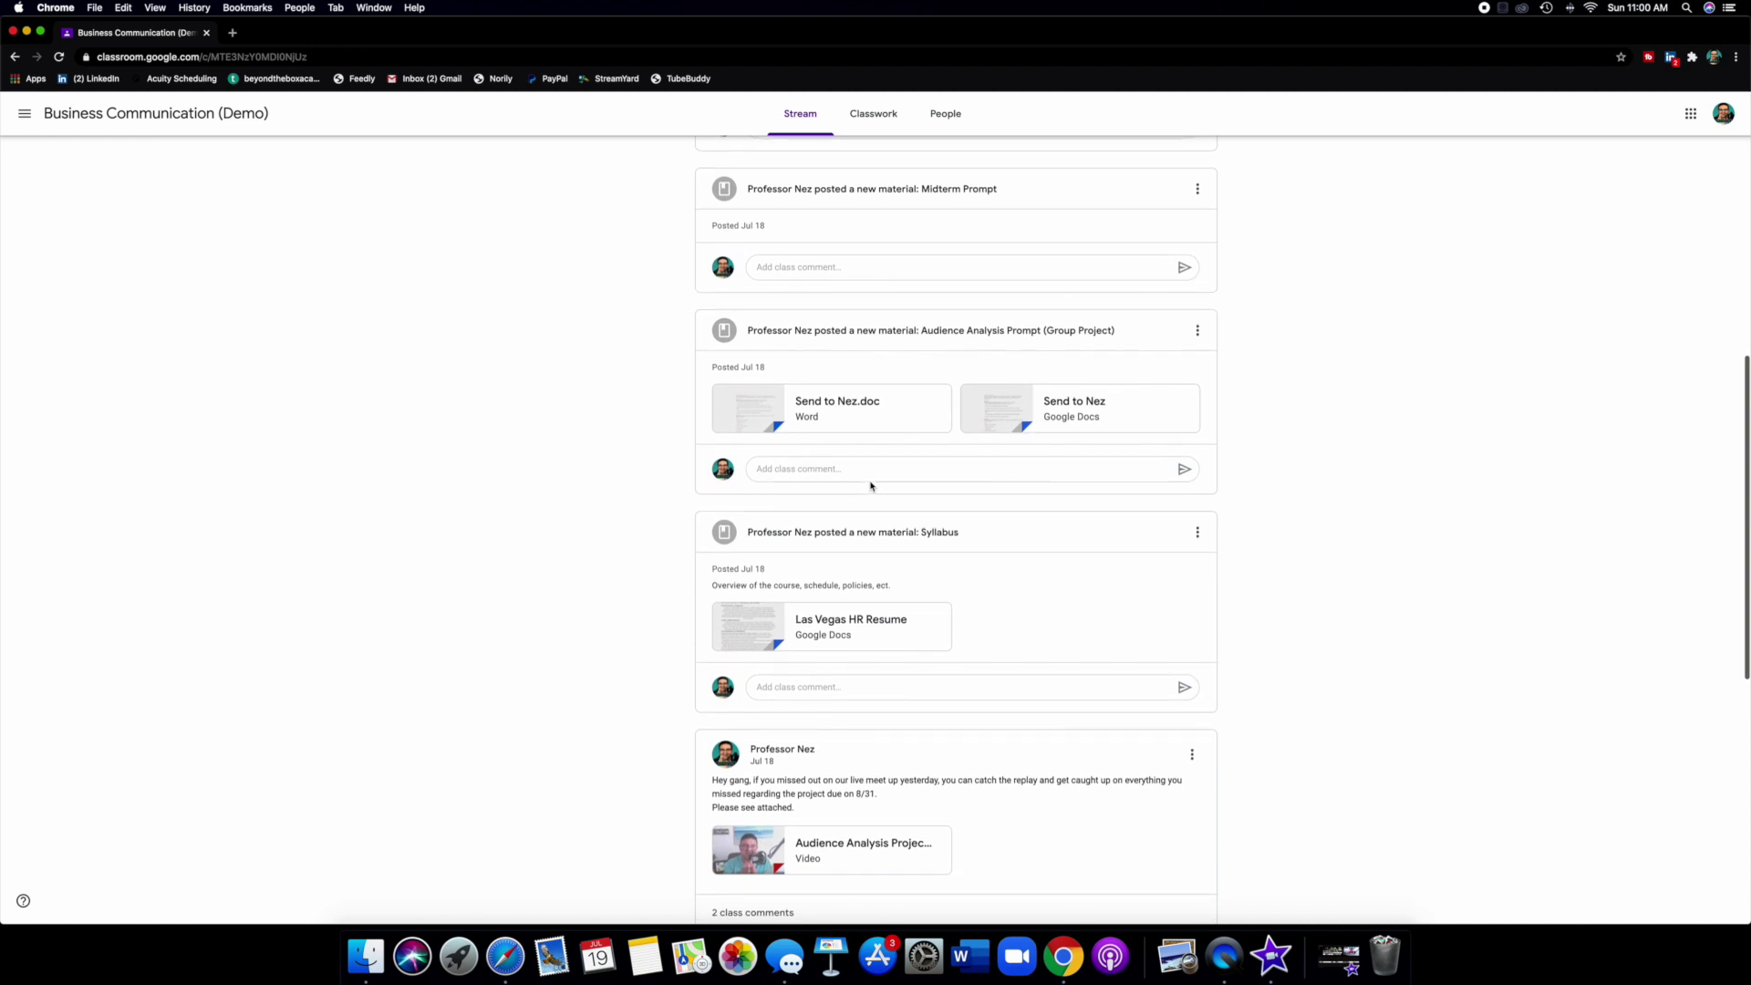
{"action": "scroll", "coordinate": [871, 486], "scroll_direction": "down", "scroll_amount": 13}
{"action": "scroll", "coordinate": [871, 486], "scroll_direction": "up", "scroll_amount": 14}
{"action": "scroll", "coordinate": [871, 486], "scroll_direction": "up", "scroll_amount": 13}
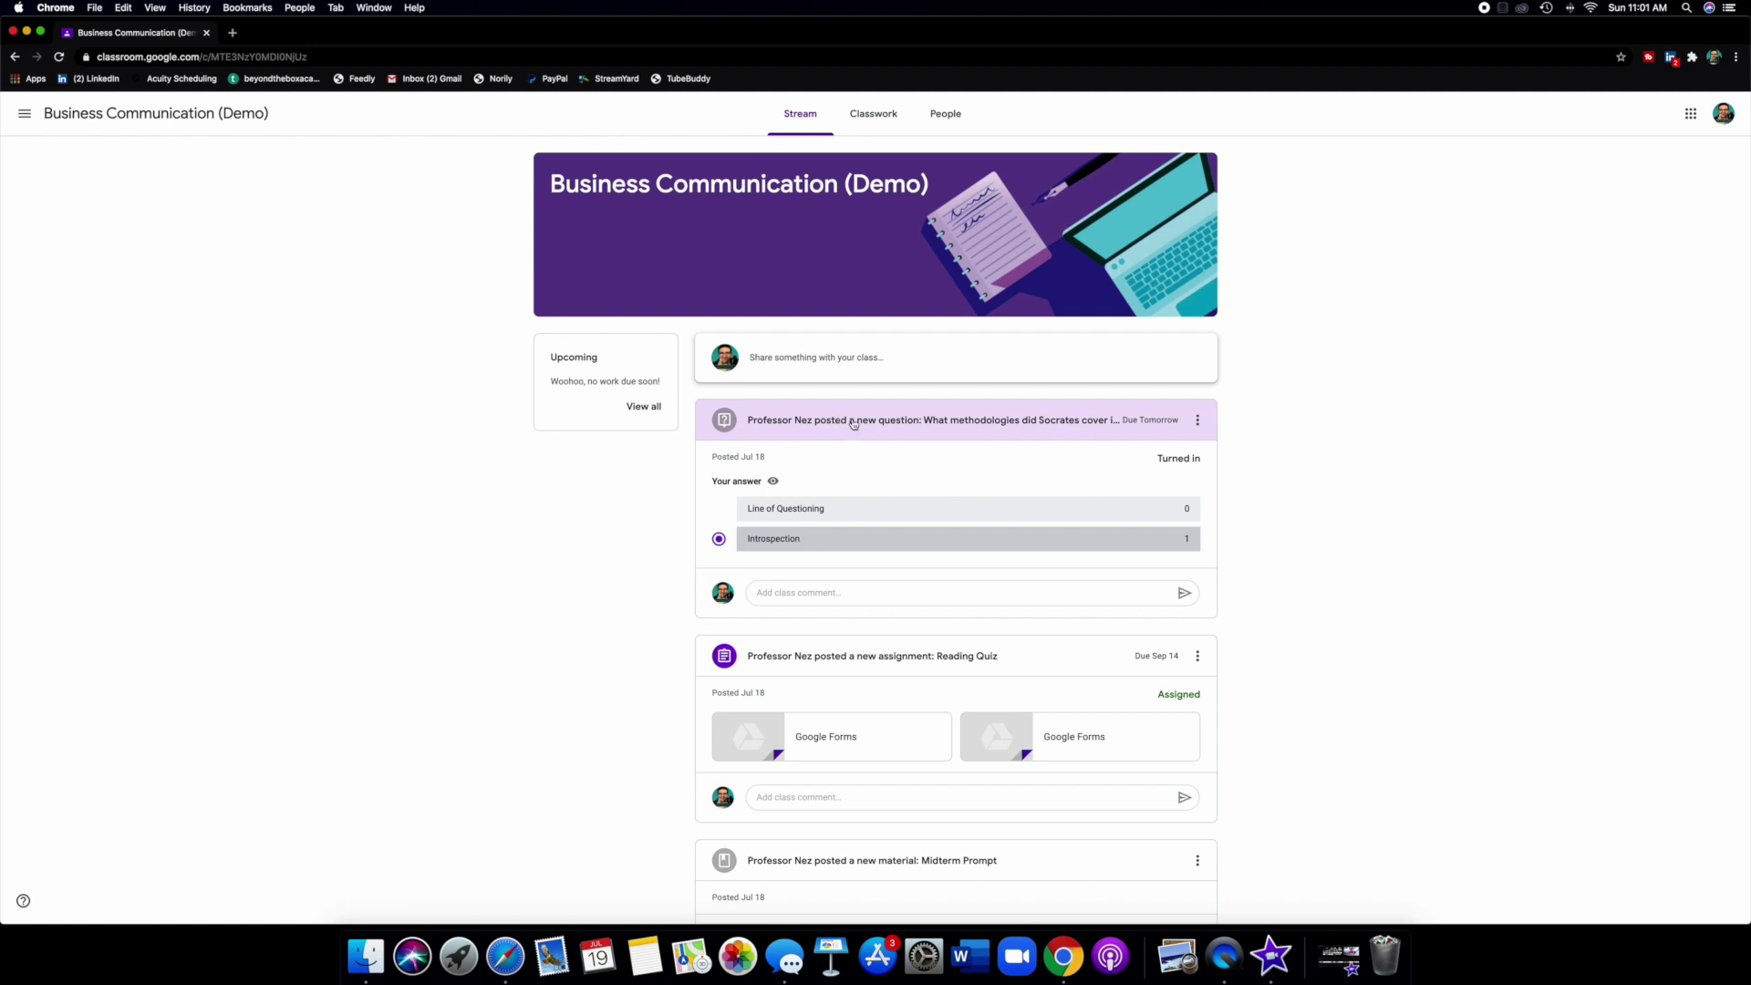
{"action": "scroll", "coordinate": [875, 436], "scroll_direction": "down", "scroll_amount": 3}
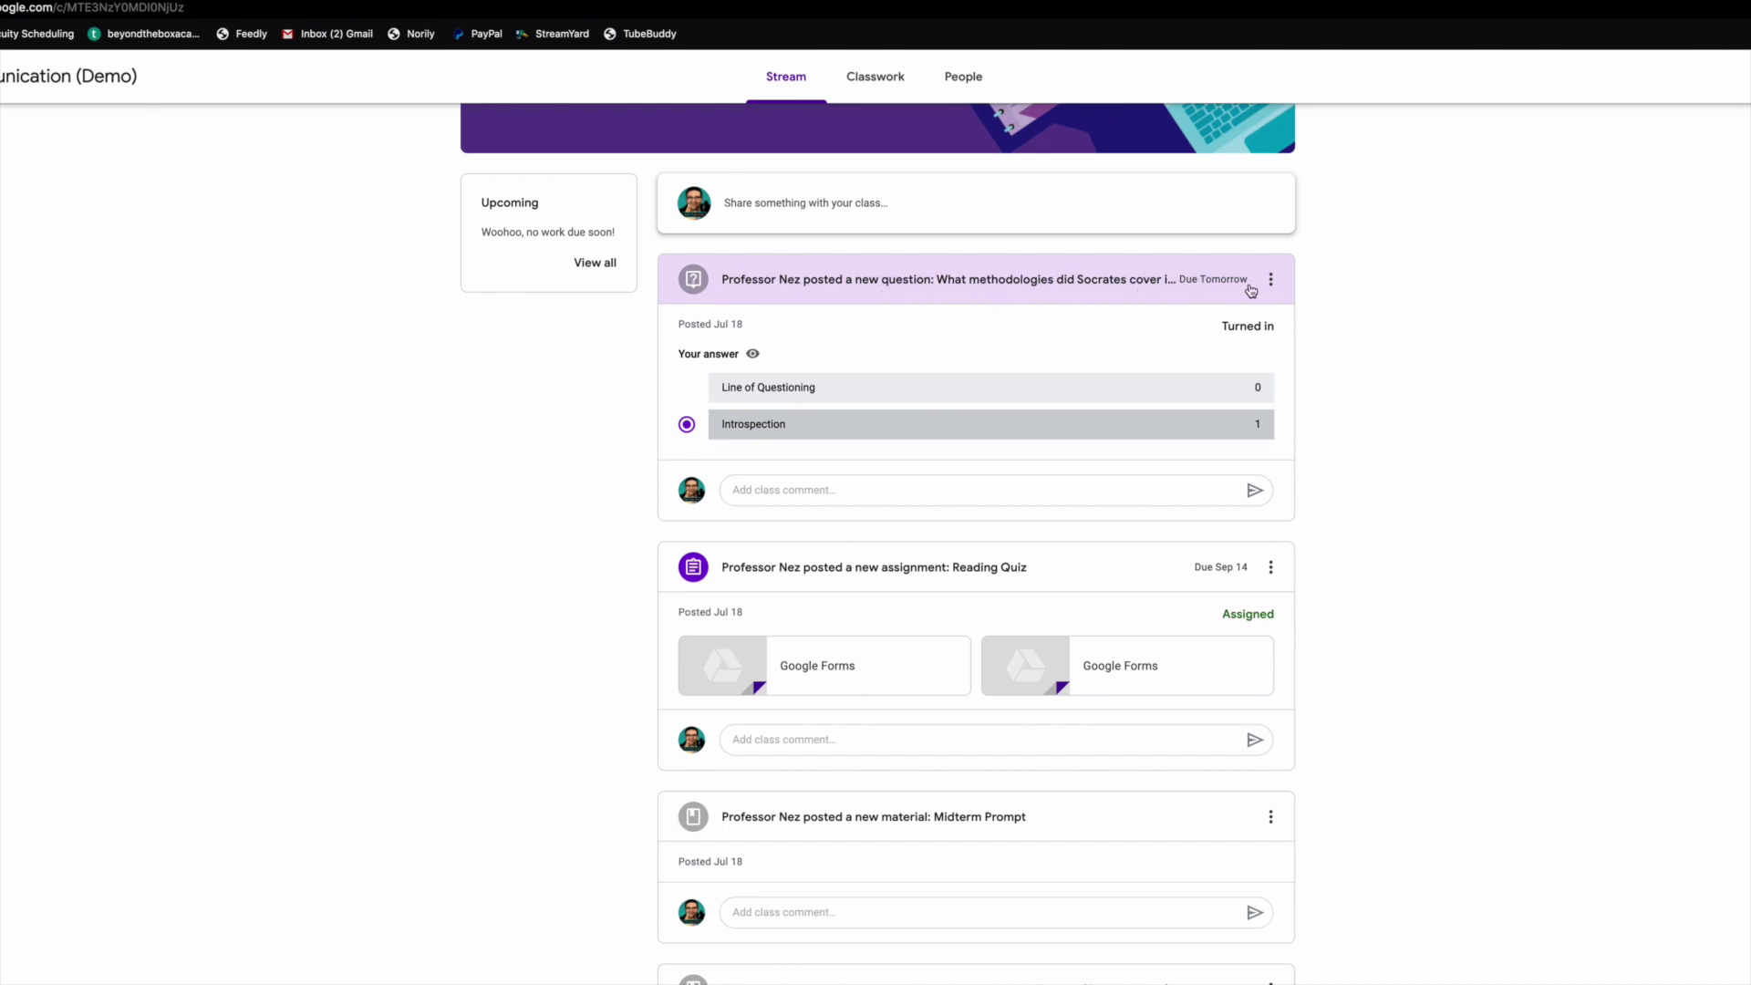
{"action": "left_click", "coordinate": [1270, 280]}
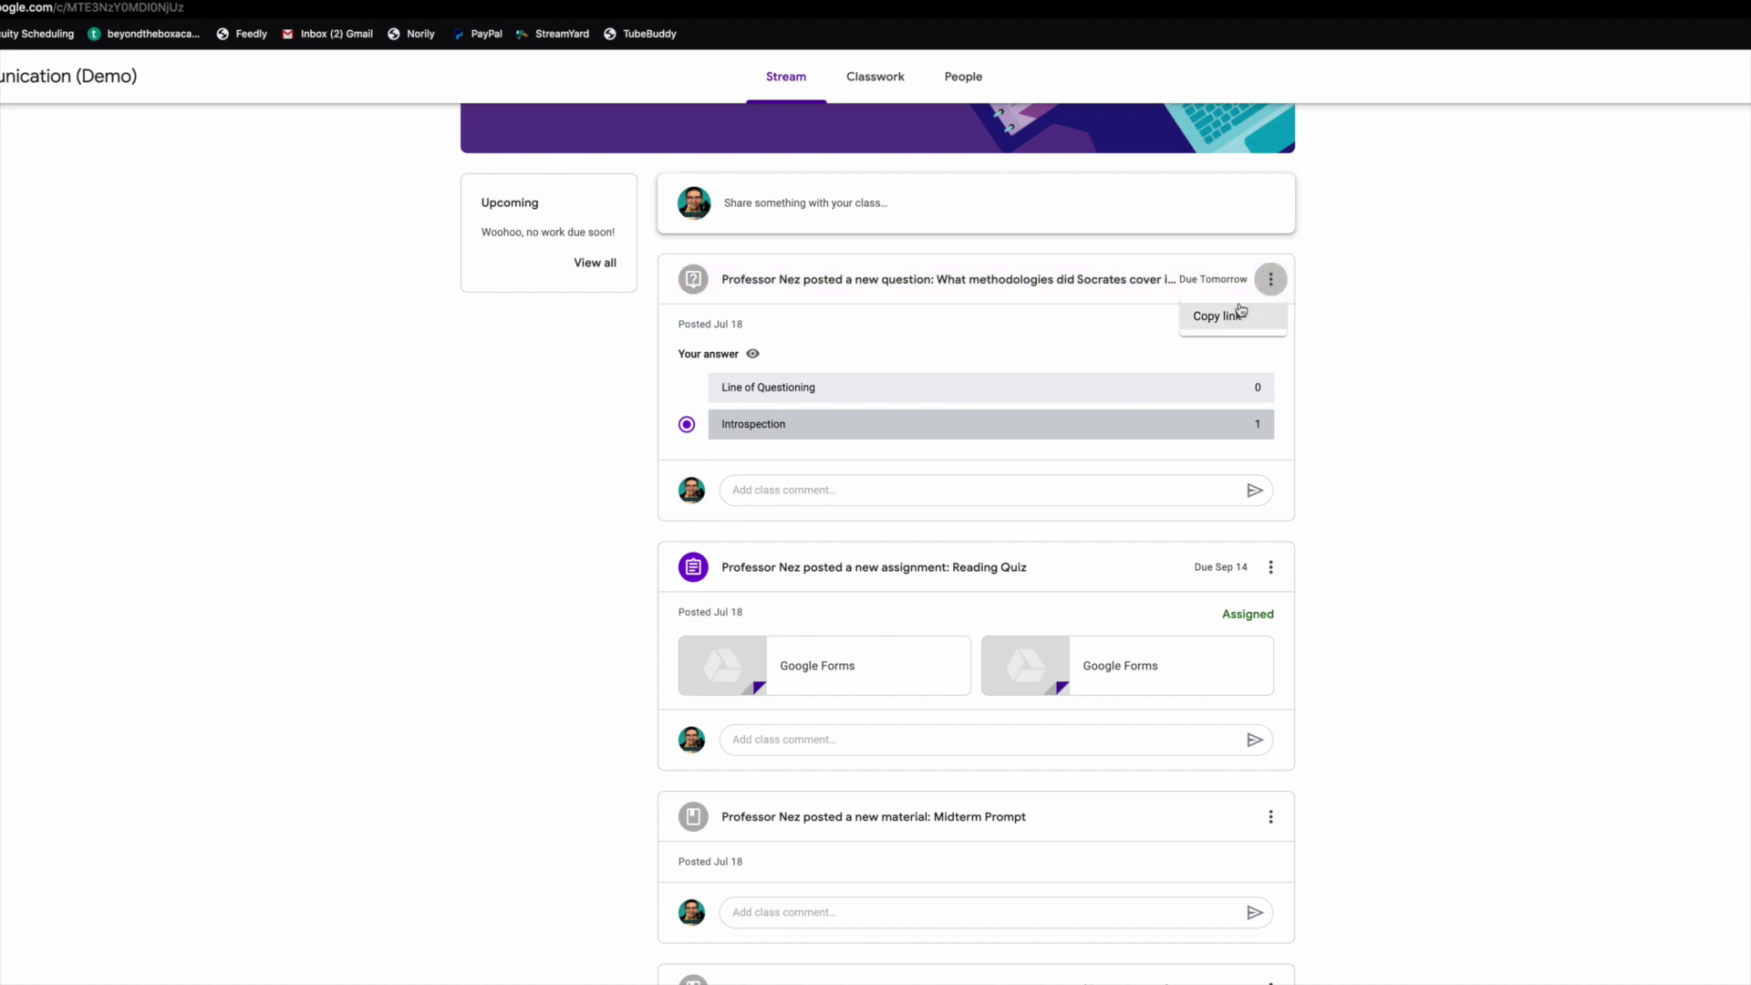
{"action": "left_click", "coordinate": [1405, 297]}
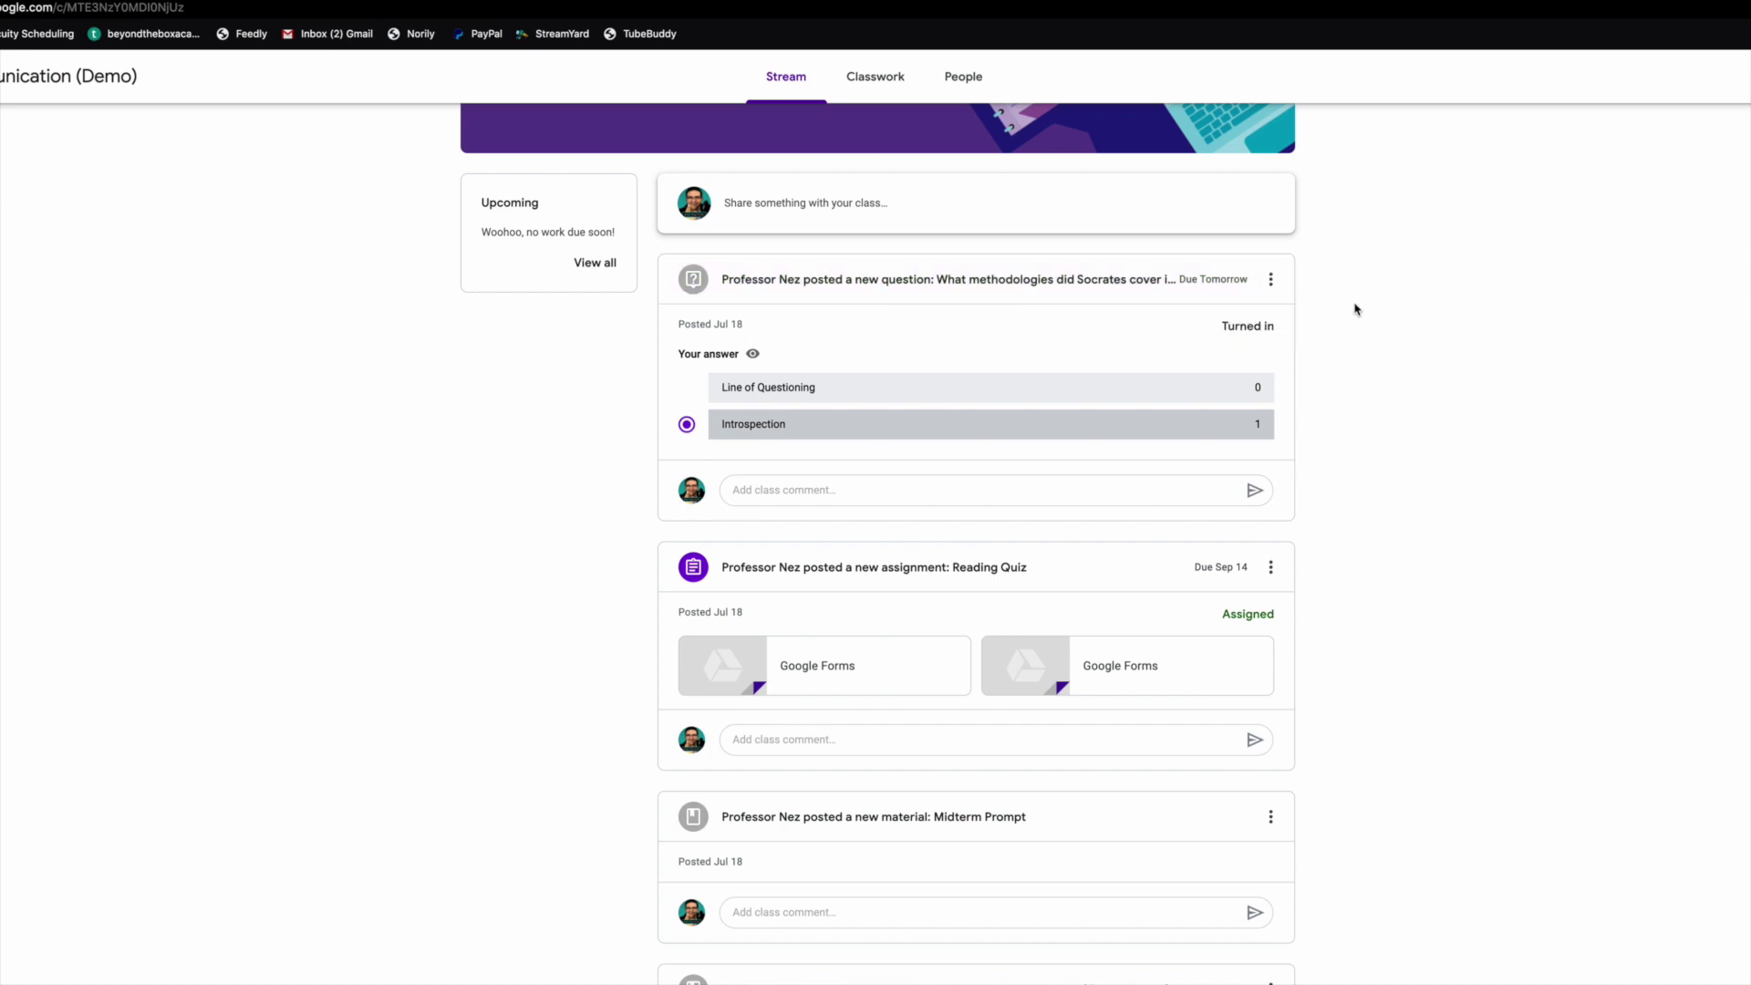
{"action": "scroll", "coordinate": [1354, 304], "scroll_direction": "up", "scroll_amount": 3}
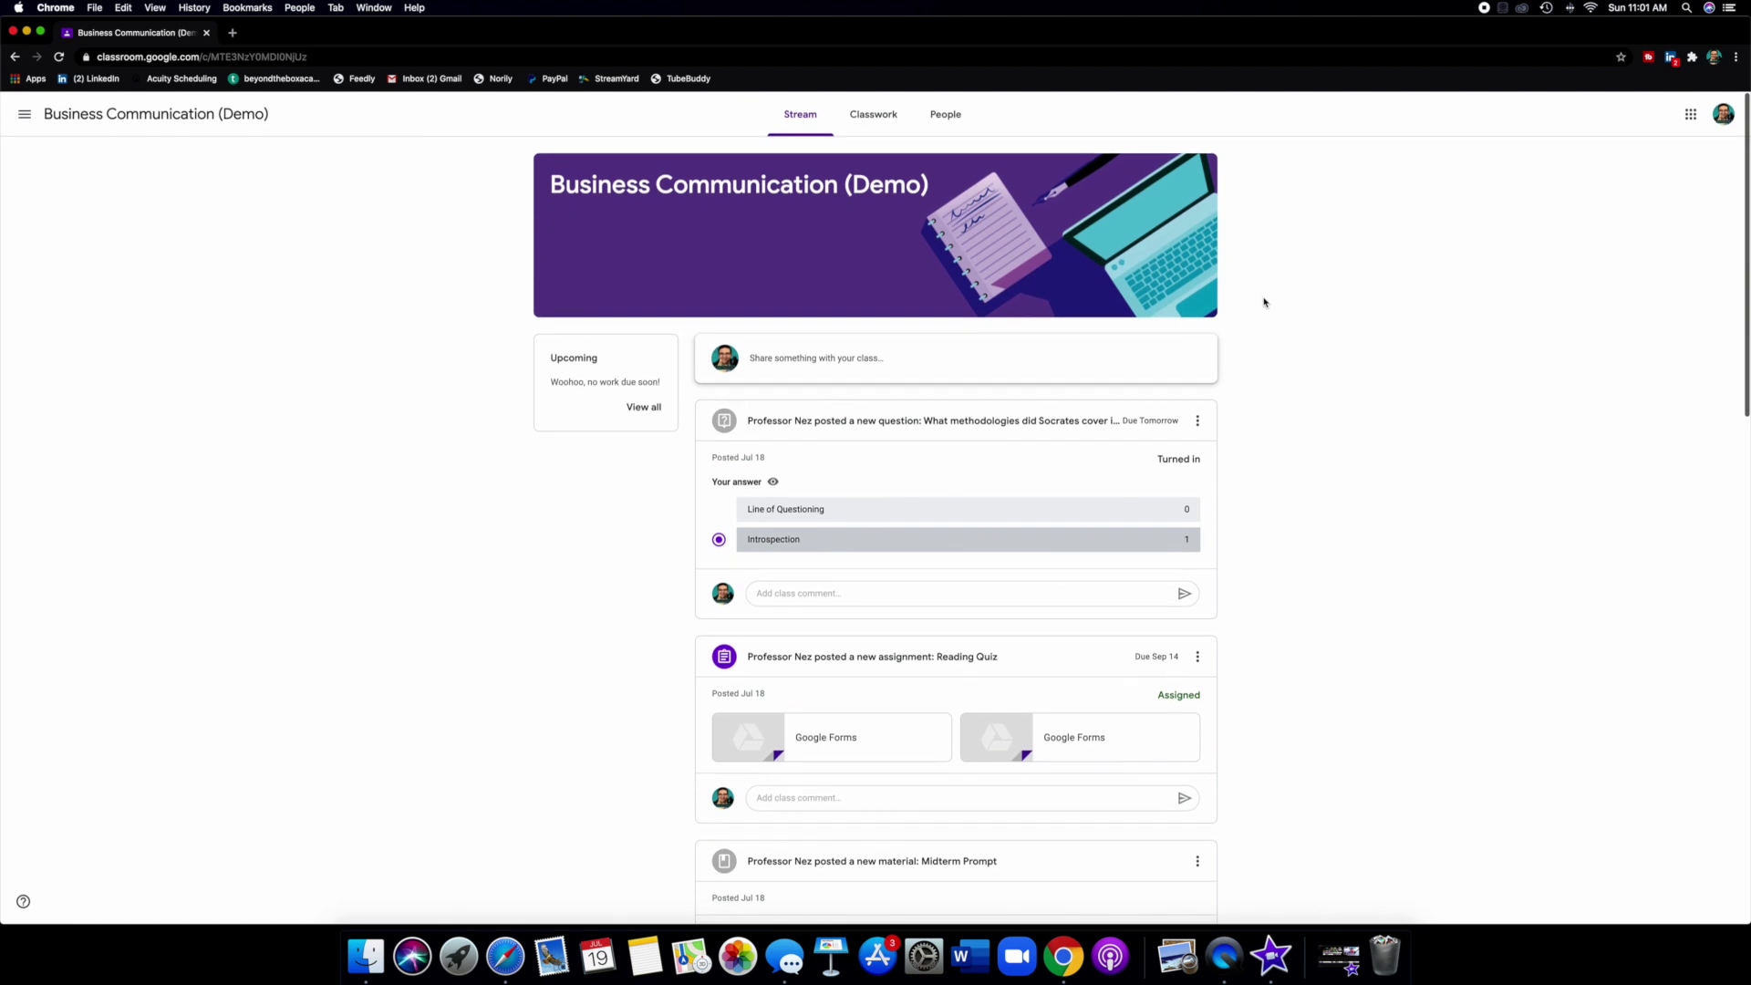
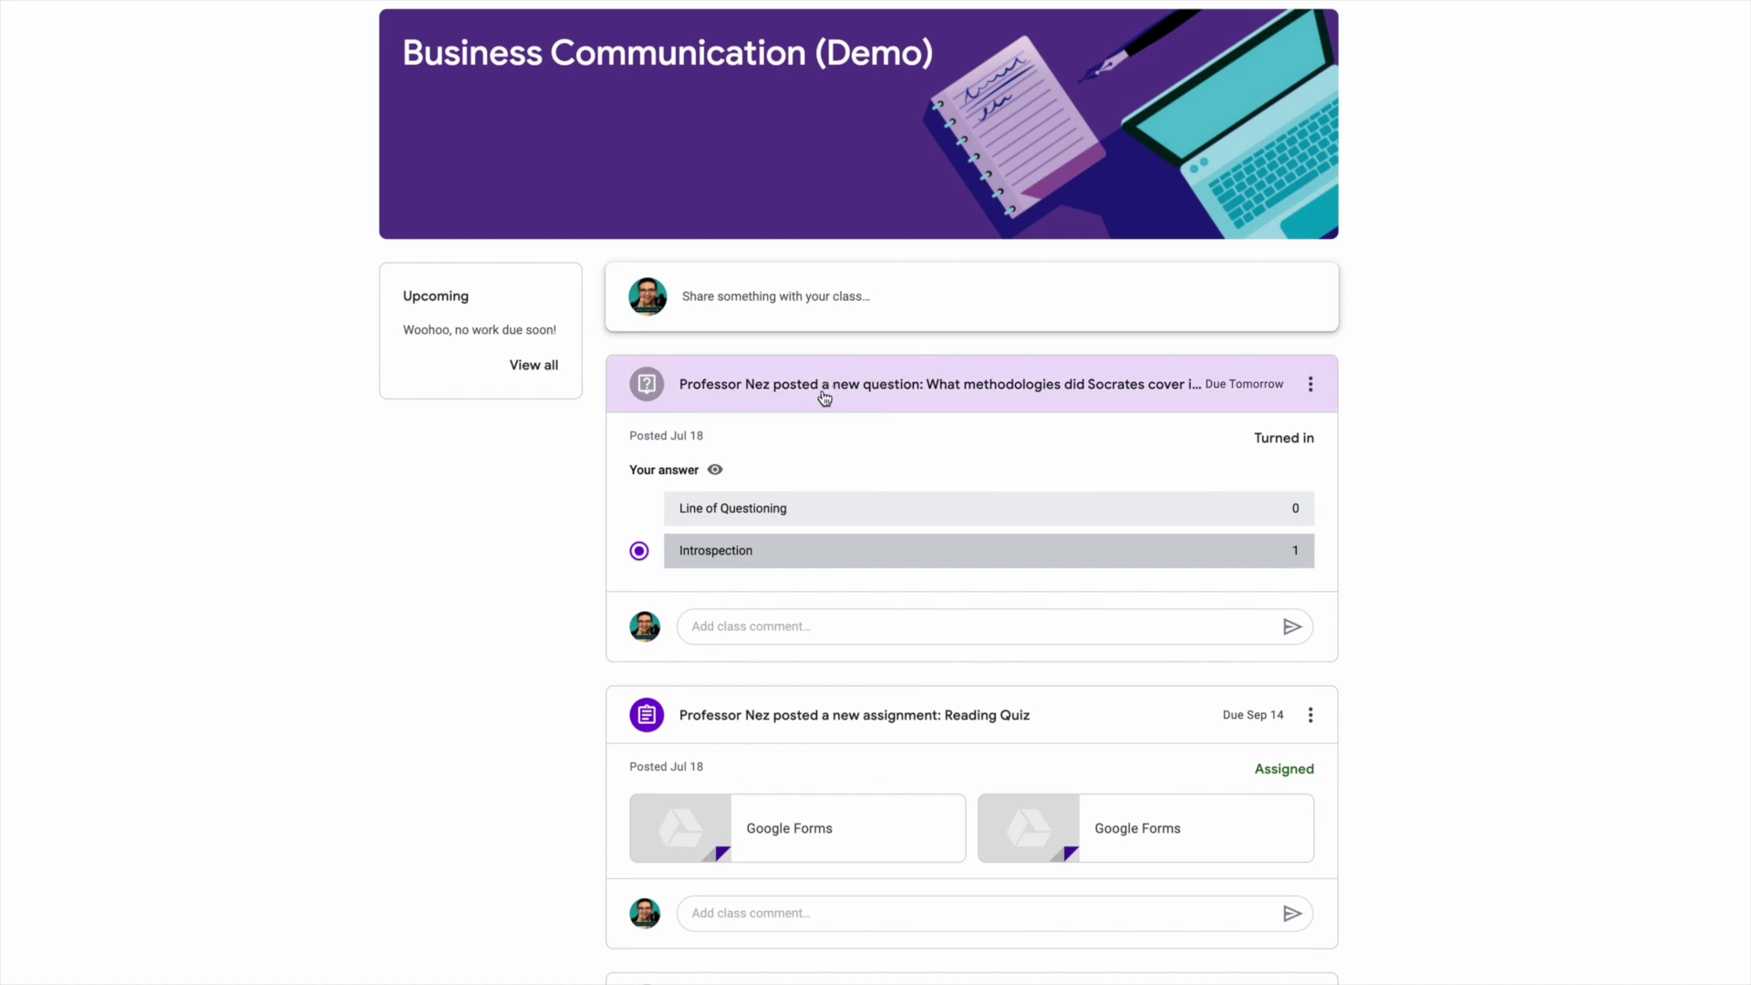
Open the Socratic Method question post from the Stream to view its details.
{"action": "left_click", "coordinate": [1057, 393]}
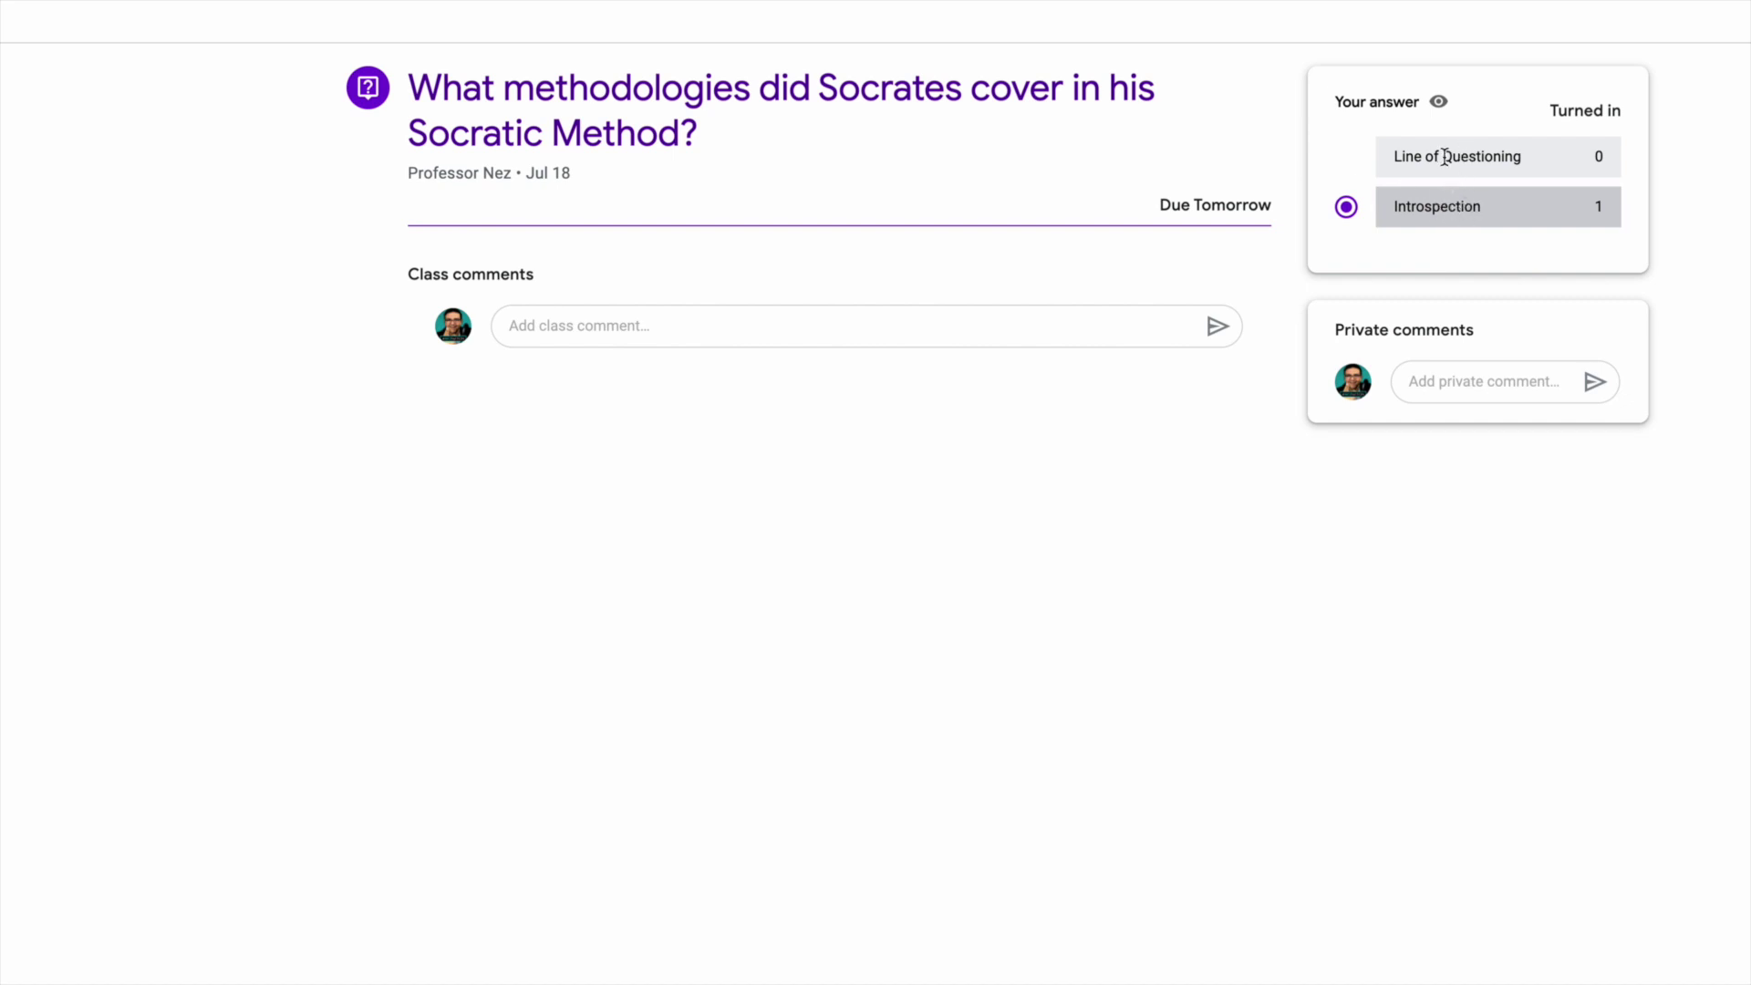
Type the class comment 'Great question professor, that was a good one!', fix its typo, and post it.
{"action": "left_click", "coordinate": [1434, 383]}
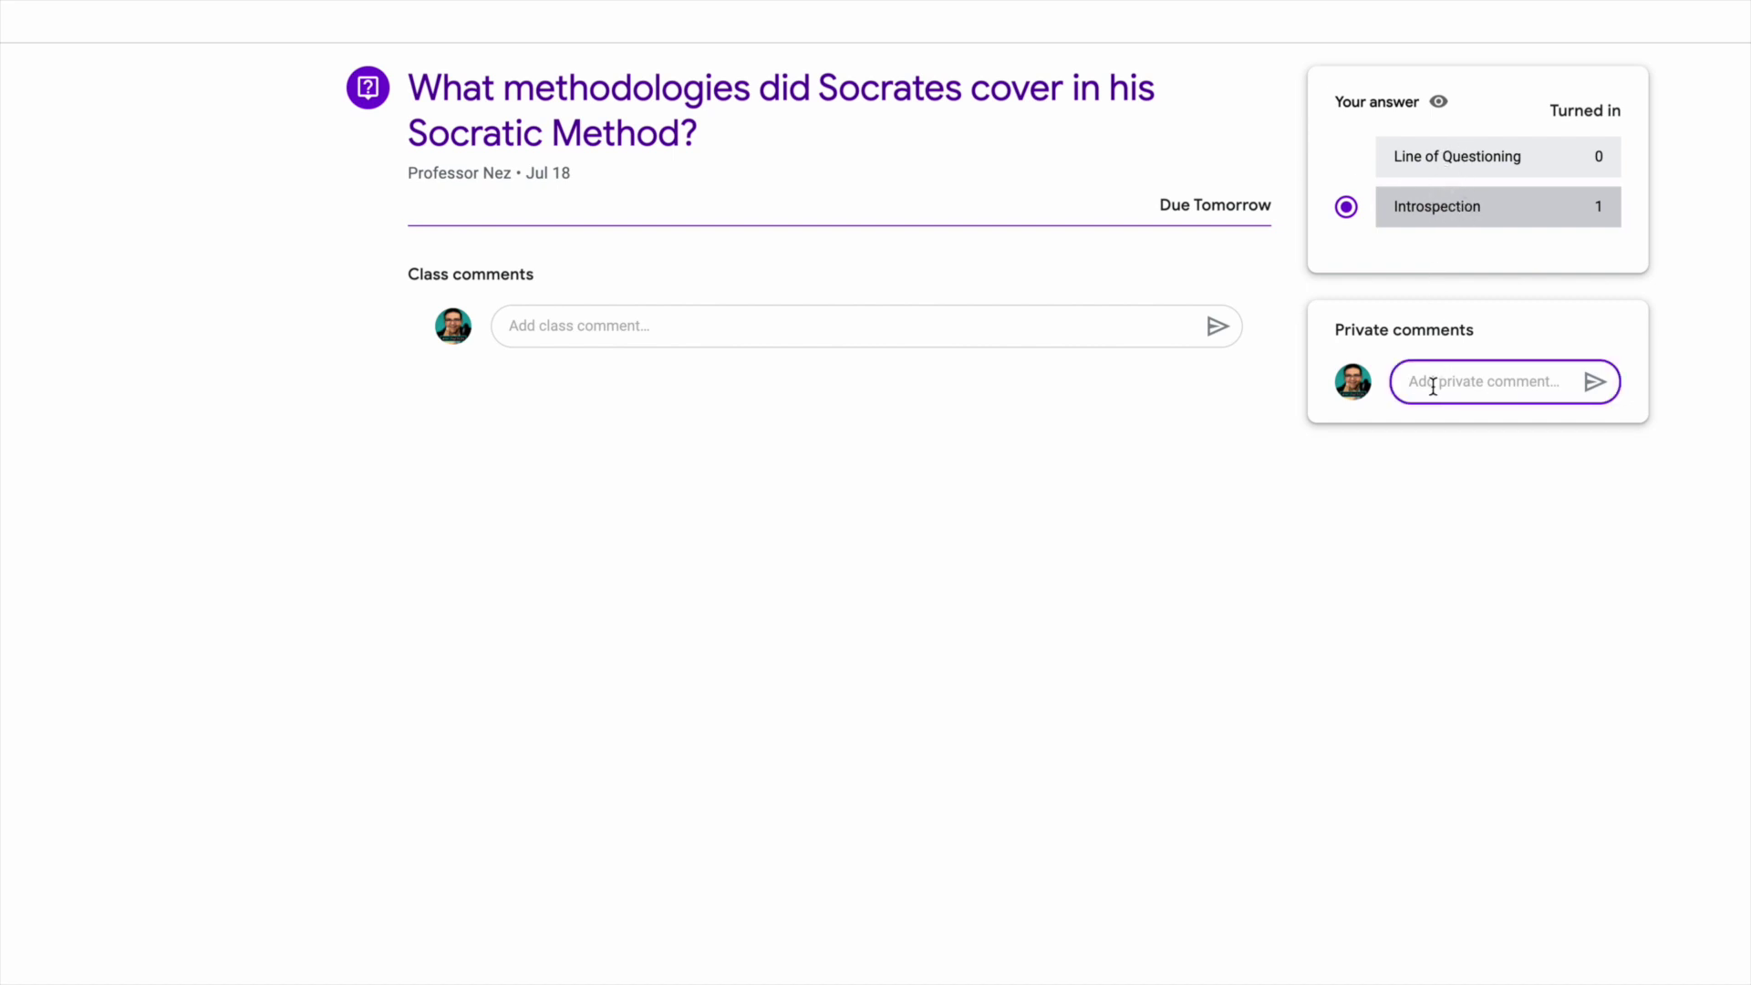
{"action": "left_click", "coordinate": [678, 331]}
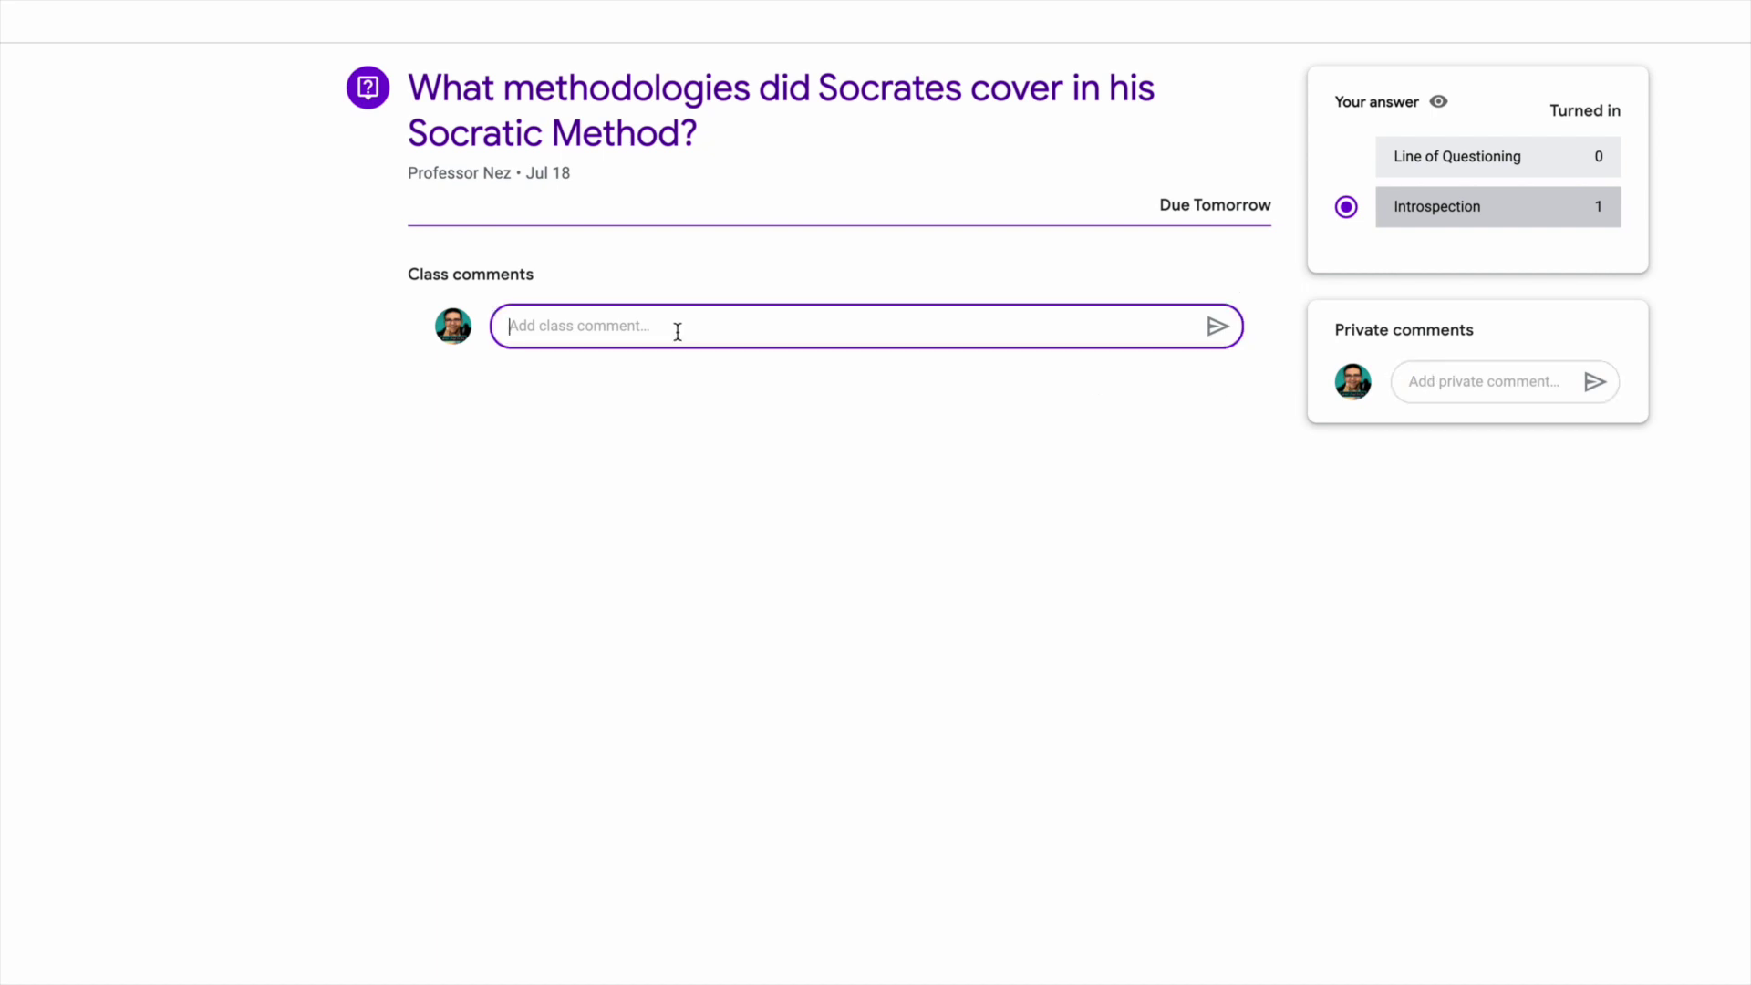
{"action": "type", "text": "Great question professor, that was"}
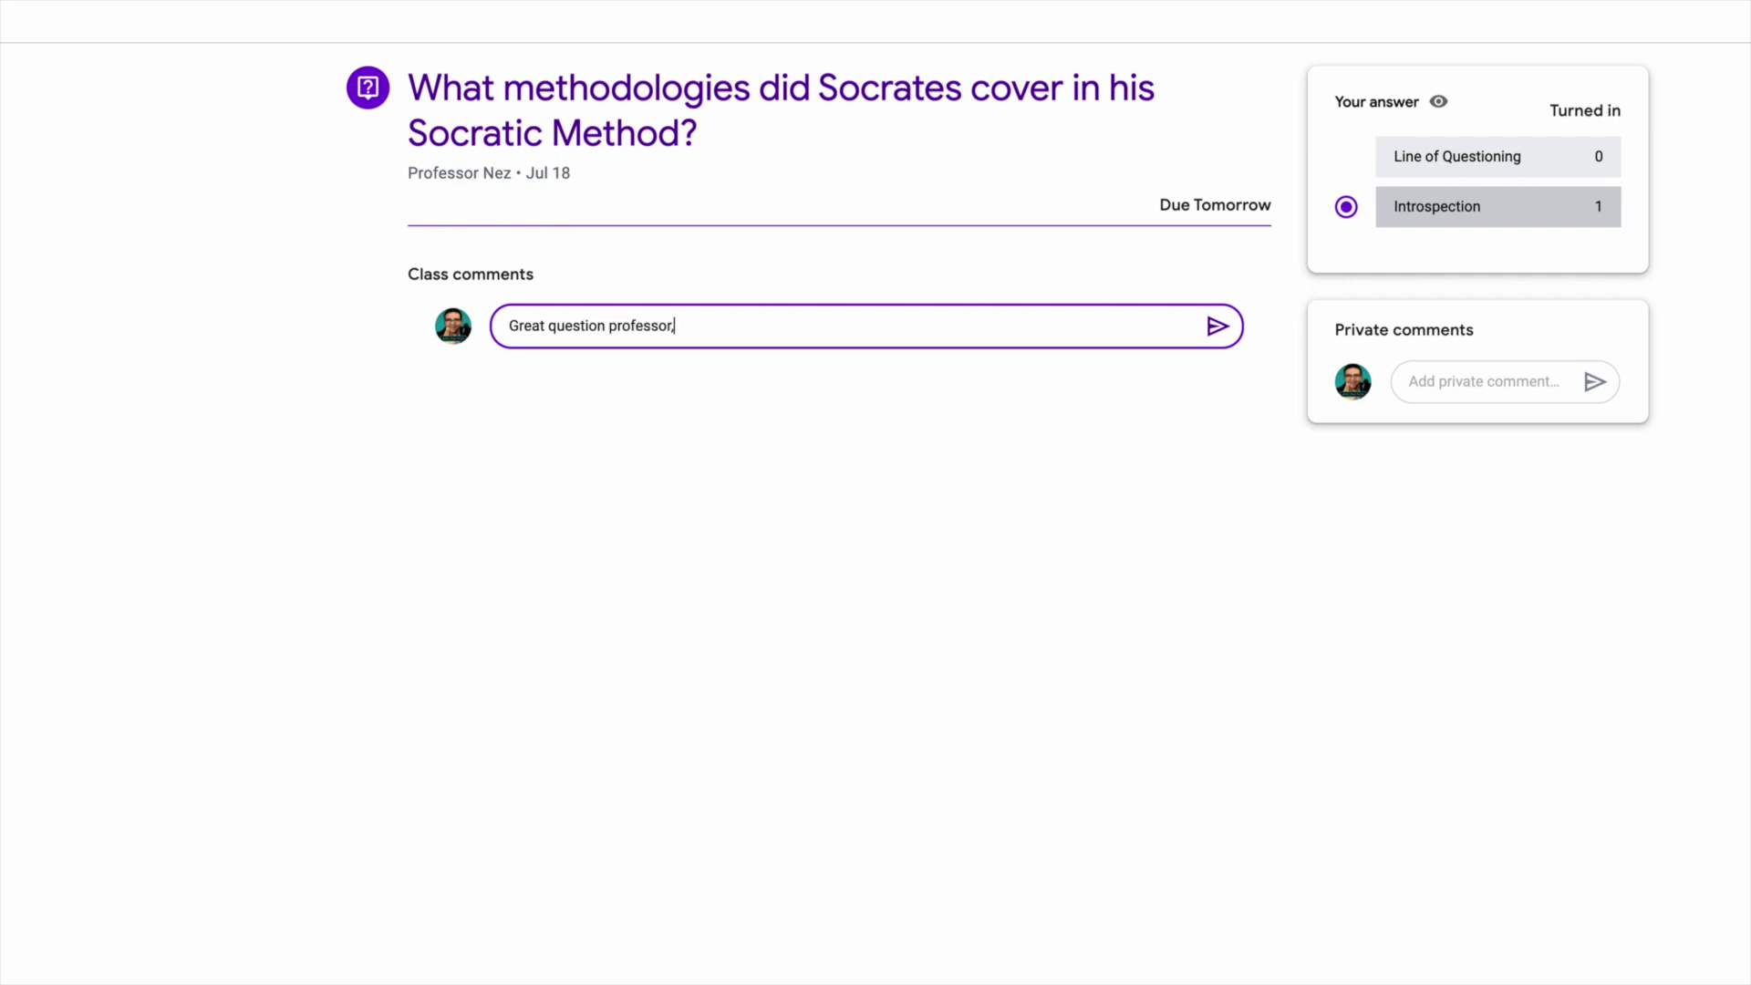
{"action": "type", "text": " a god od one"}
{"action": "key", "text": "BackSpace"}
{"action": "key", "text": "BackSpace"}
{"action": "type", "text": "ne!"}
{"action": "left_click", "coordinate": [1219, 327]}
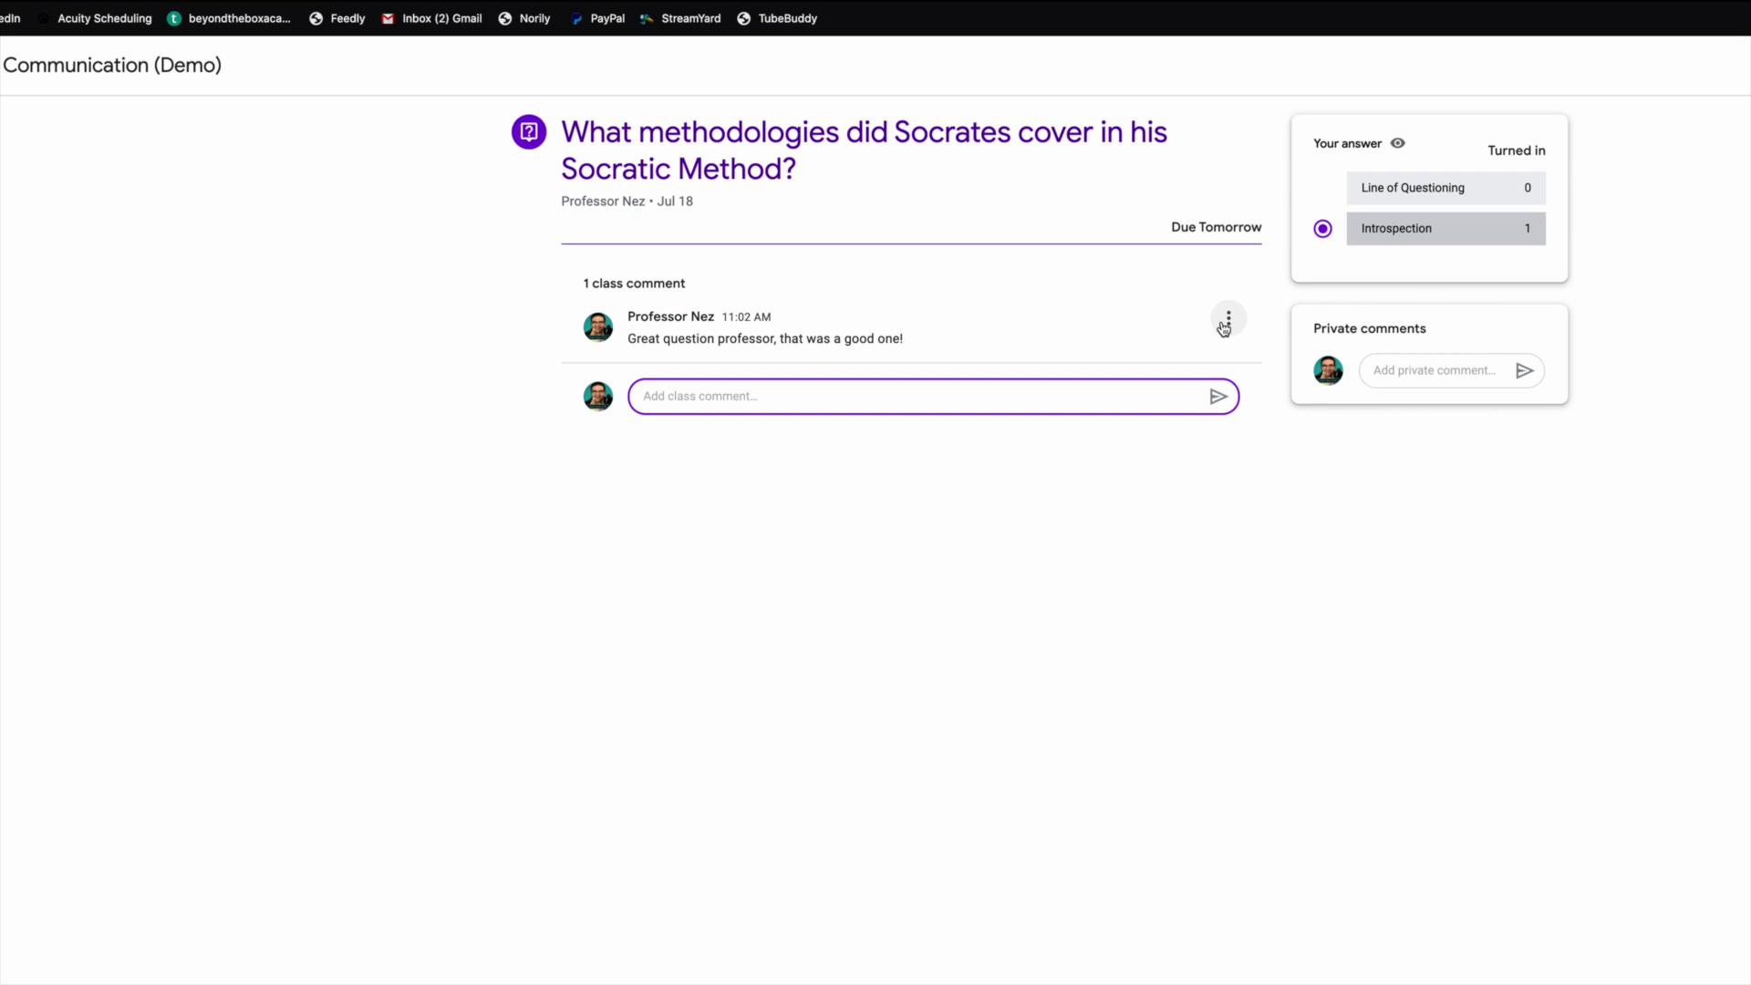
Send the private comment 'Professor, quick question, when is the next test?', correcting 'quck' to 'quick'.
{"action": "left_click", "coordinate": [1411, 370]}
{"action": "type", "text": "Professor"}
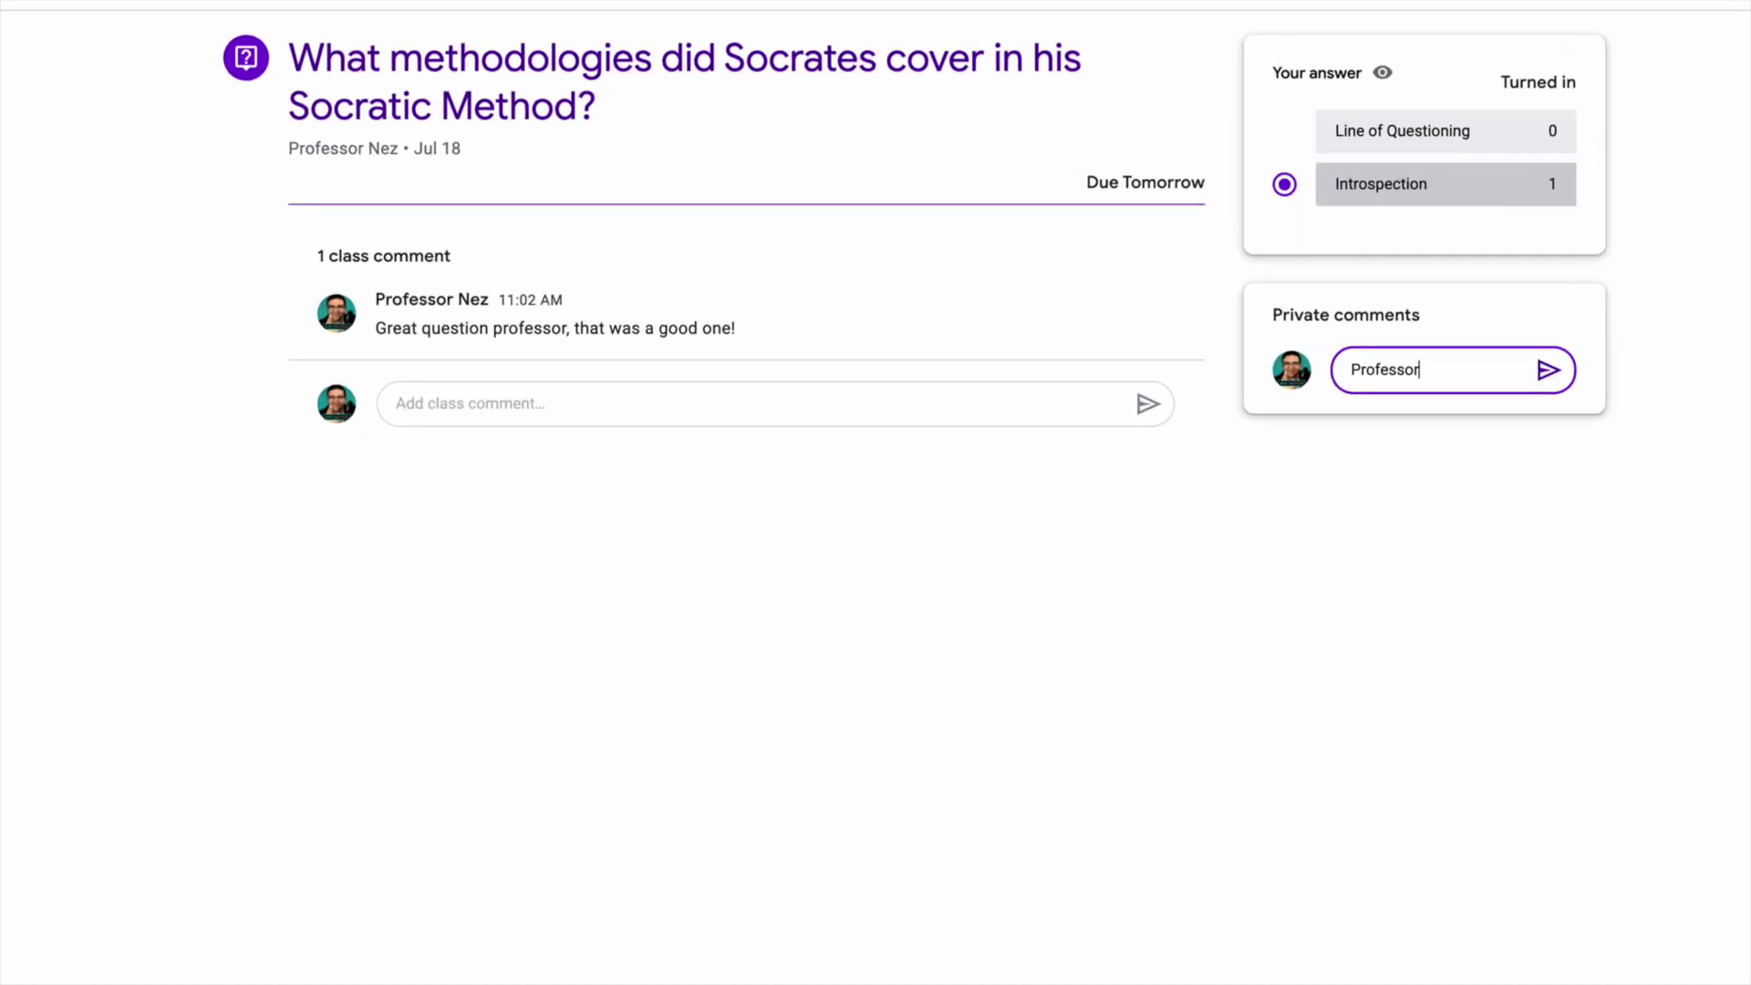
{"action": "type", "text": ", quck question, when is the next test?"}
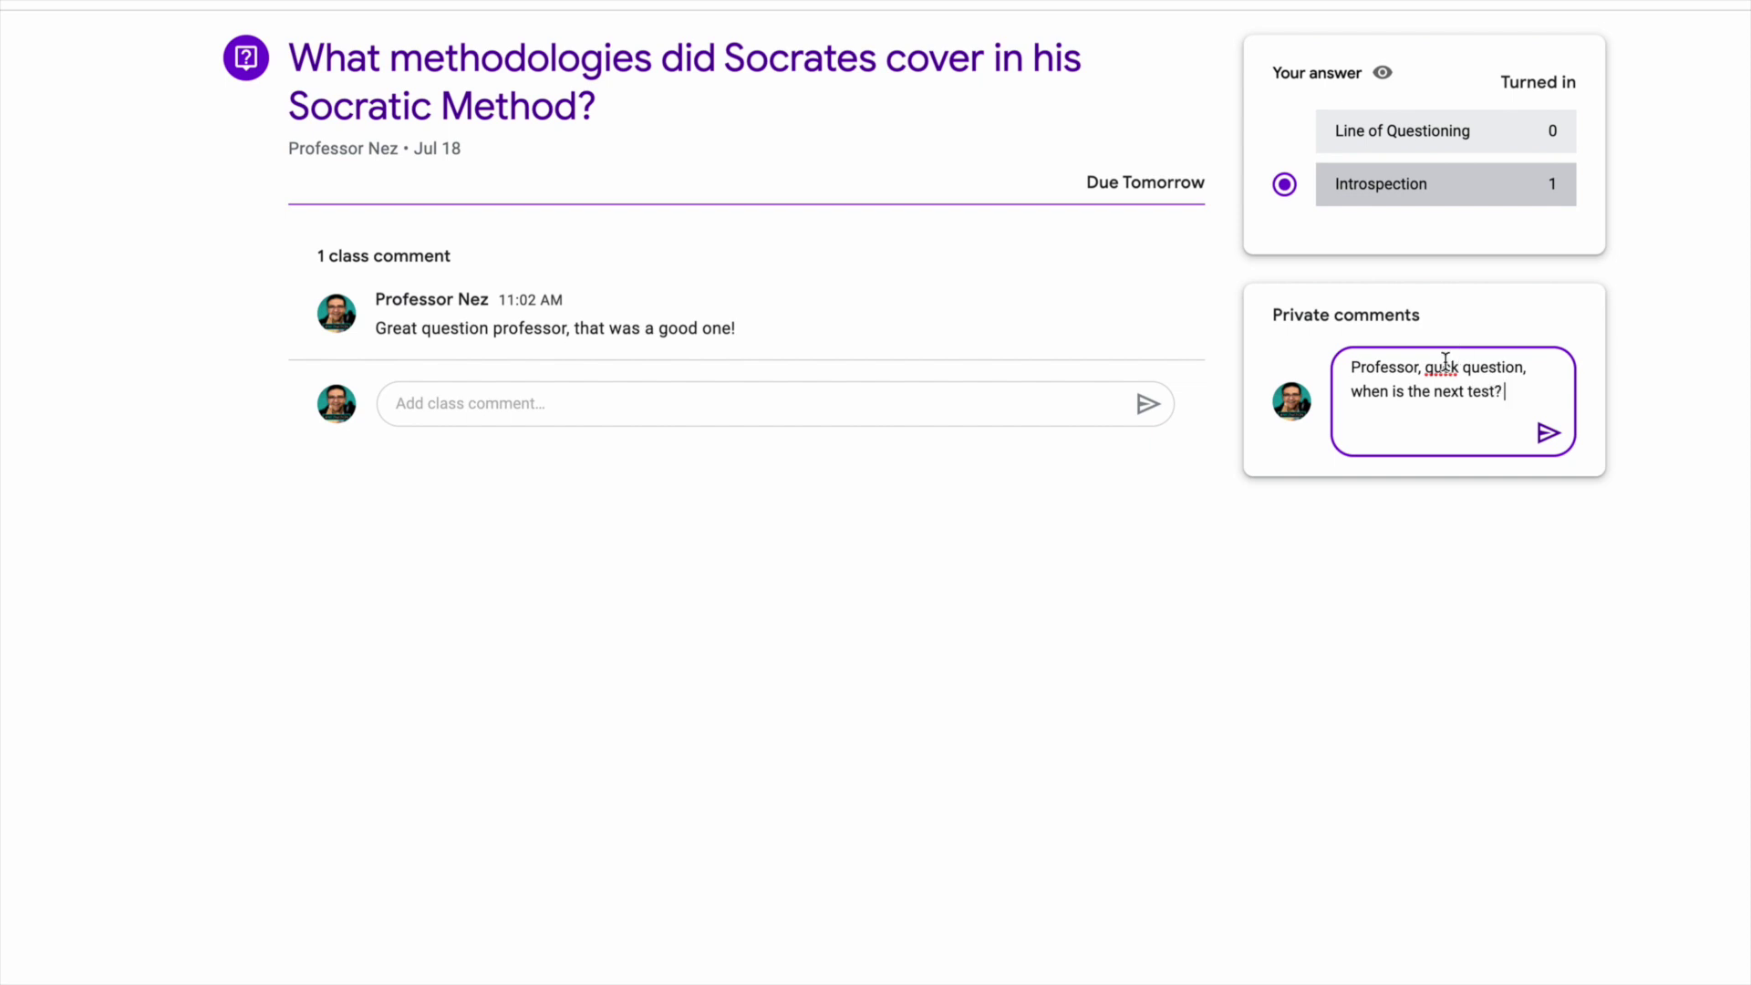
{"action": "right_click", "coordinate": [1442, 367]}
{"action": "left_click", "coordinate": [1488, 405]}
{"action": "left_click", "coordinate": [1547, 434]}
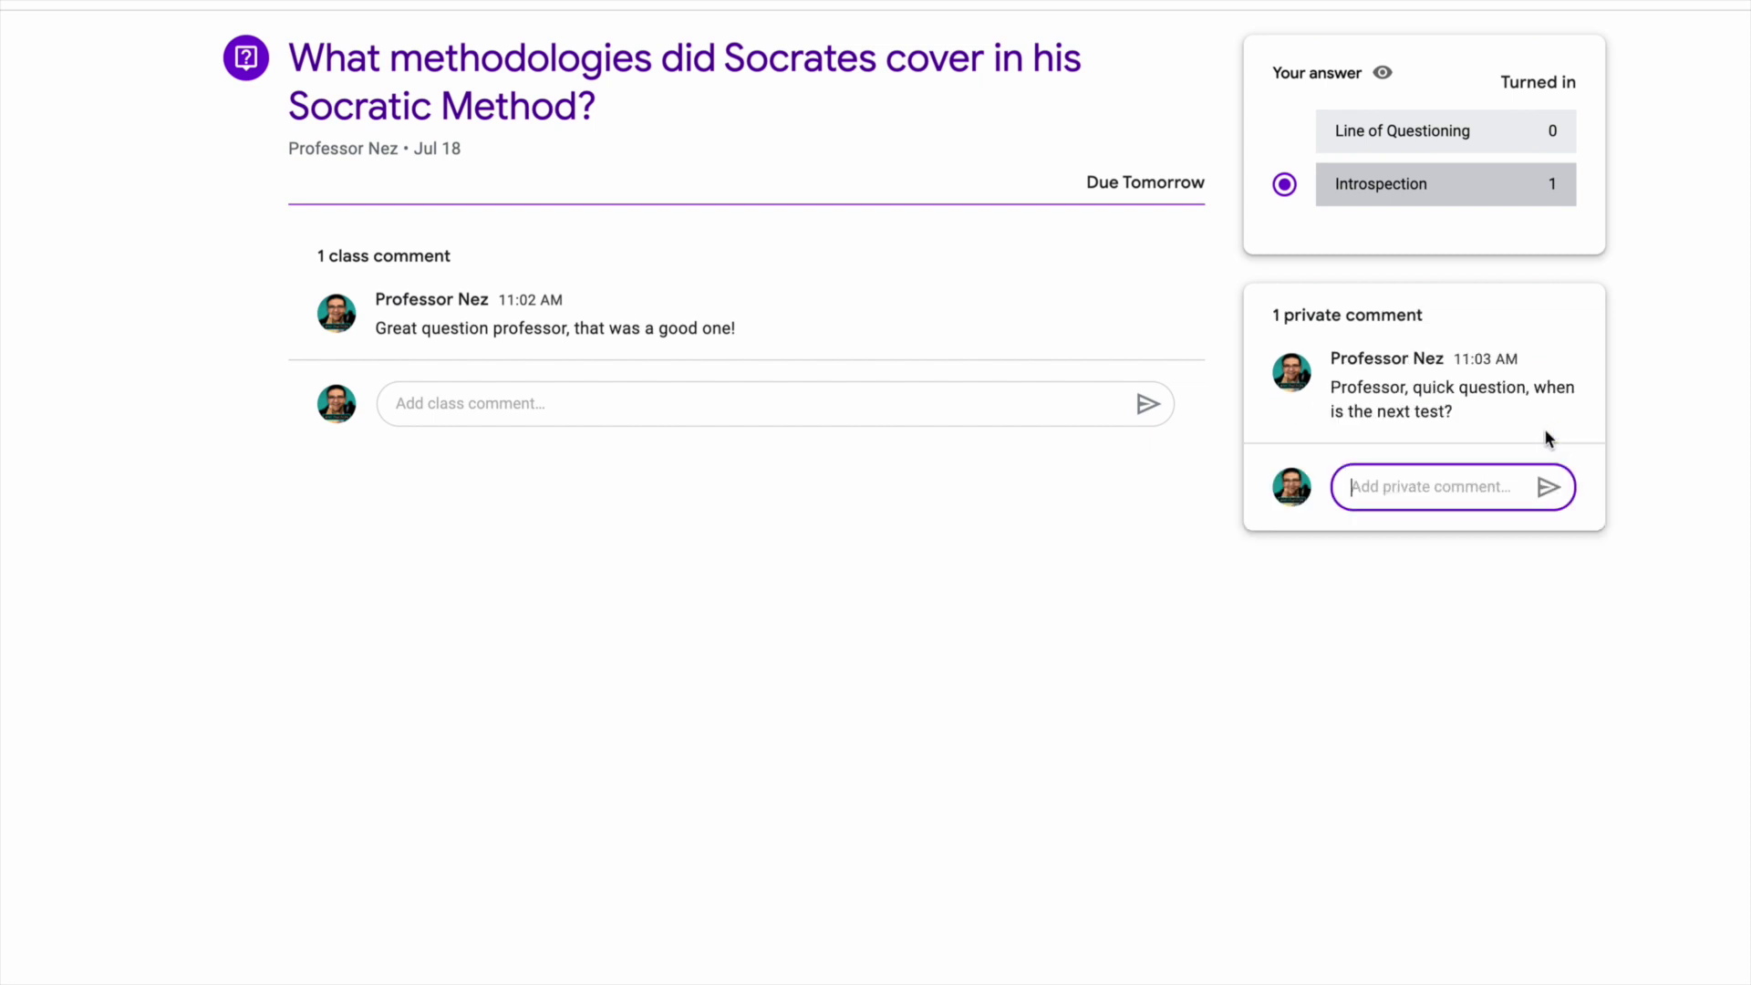
{"action": "left_click", "coordinate": [502, 407]}
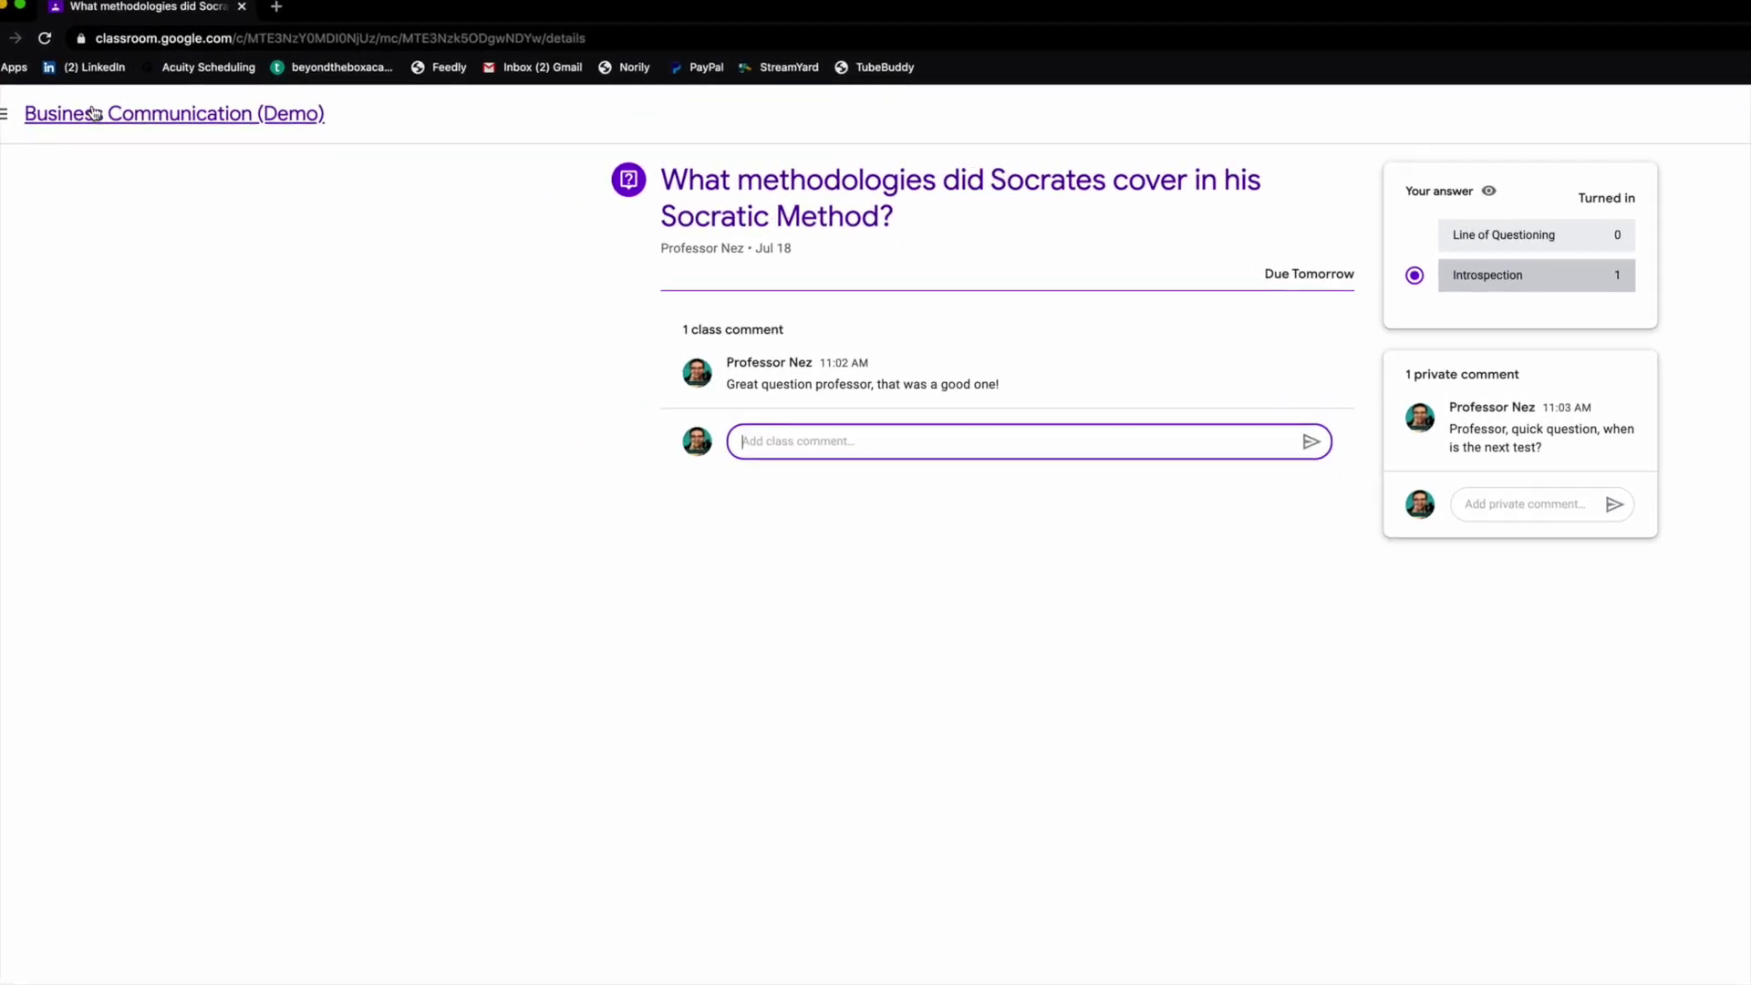
{"action": "left_click", "coordinate": [94, 113]}
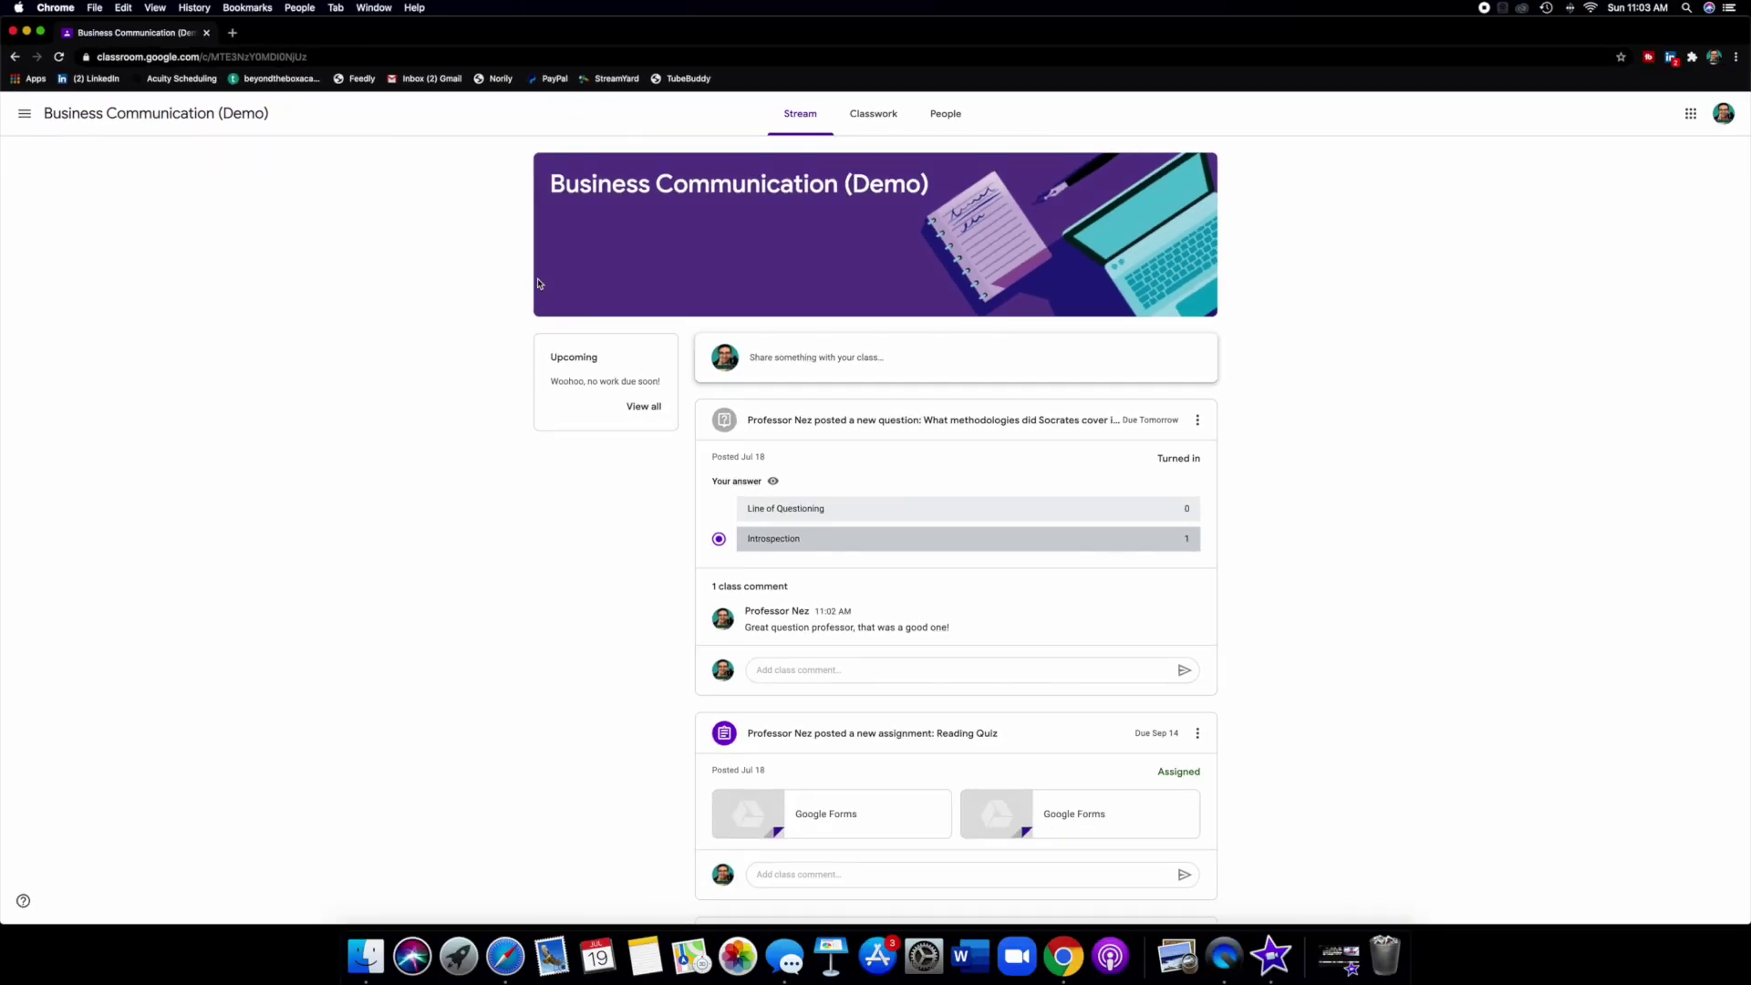
Scroll the stream and open the Reading Quiz assignment (10 points, due Sep 14).
{"action": "scroll", "coordinate": [919, 459], "scroll_direction": "down", "scroll_amount": 5}
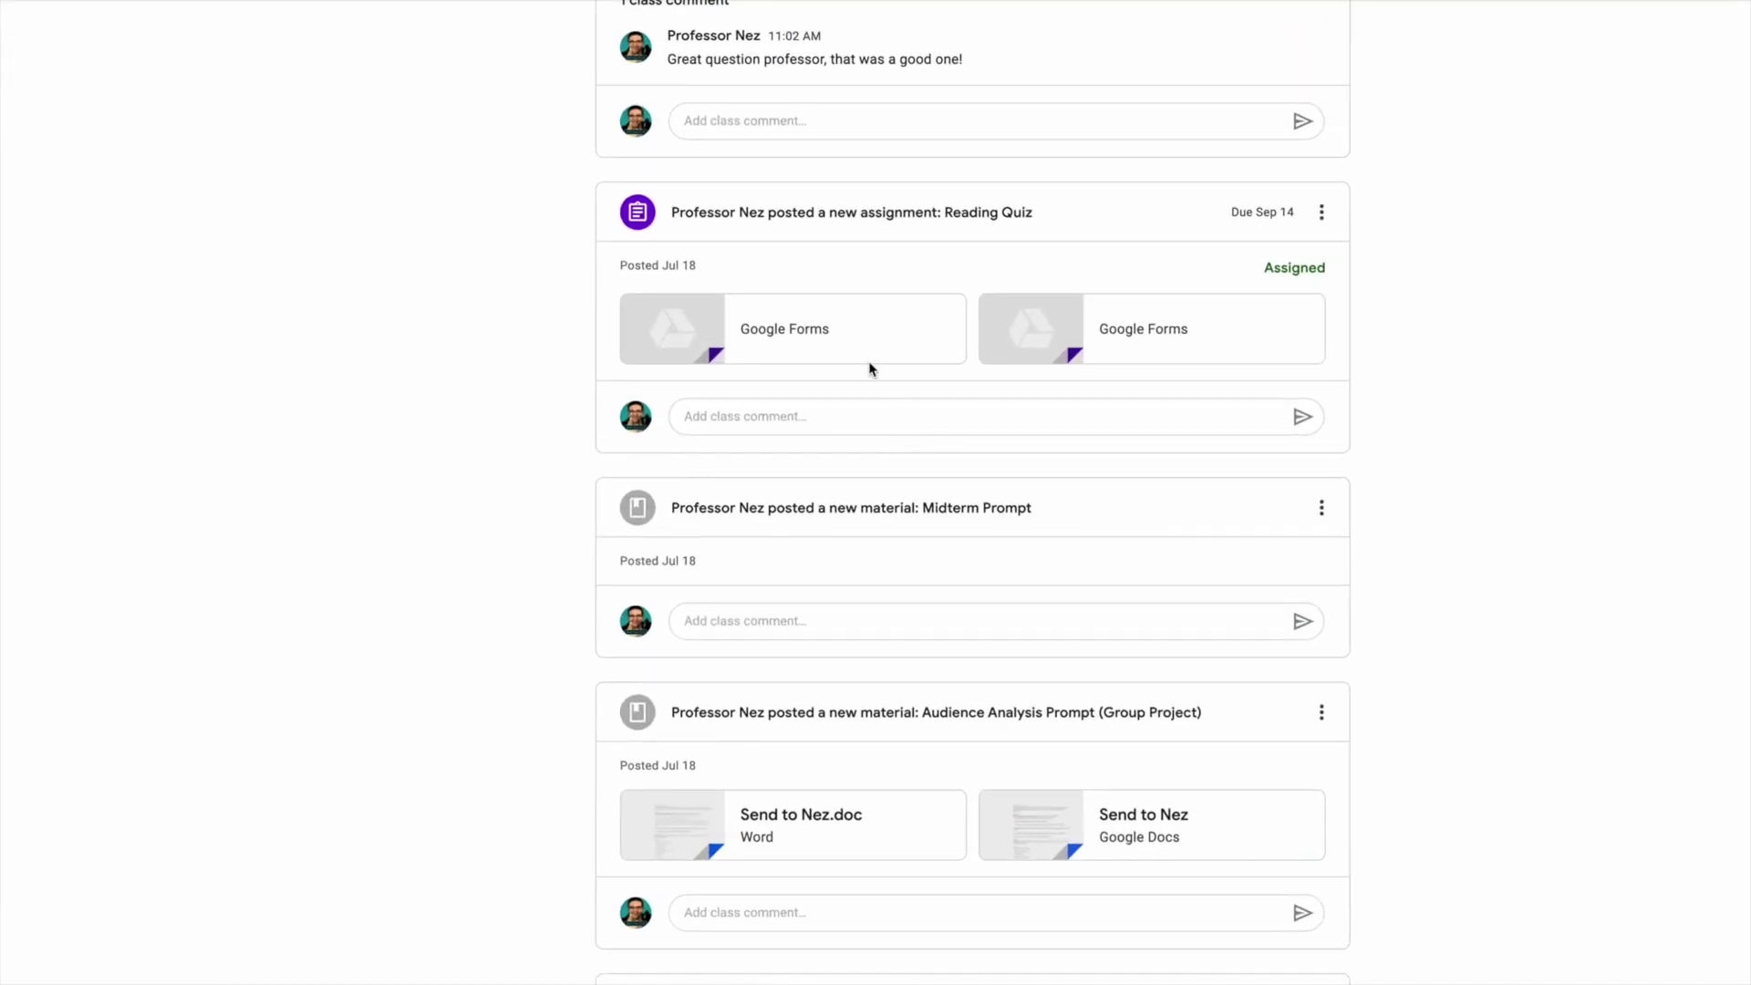
{"action": "left_click", "coordinate": [857, 224]}
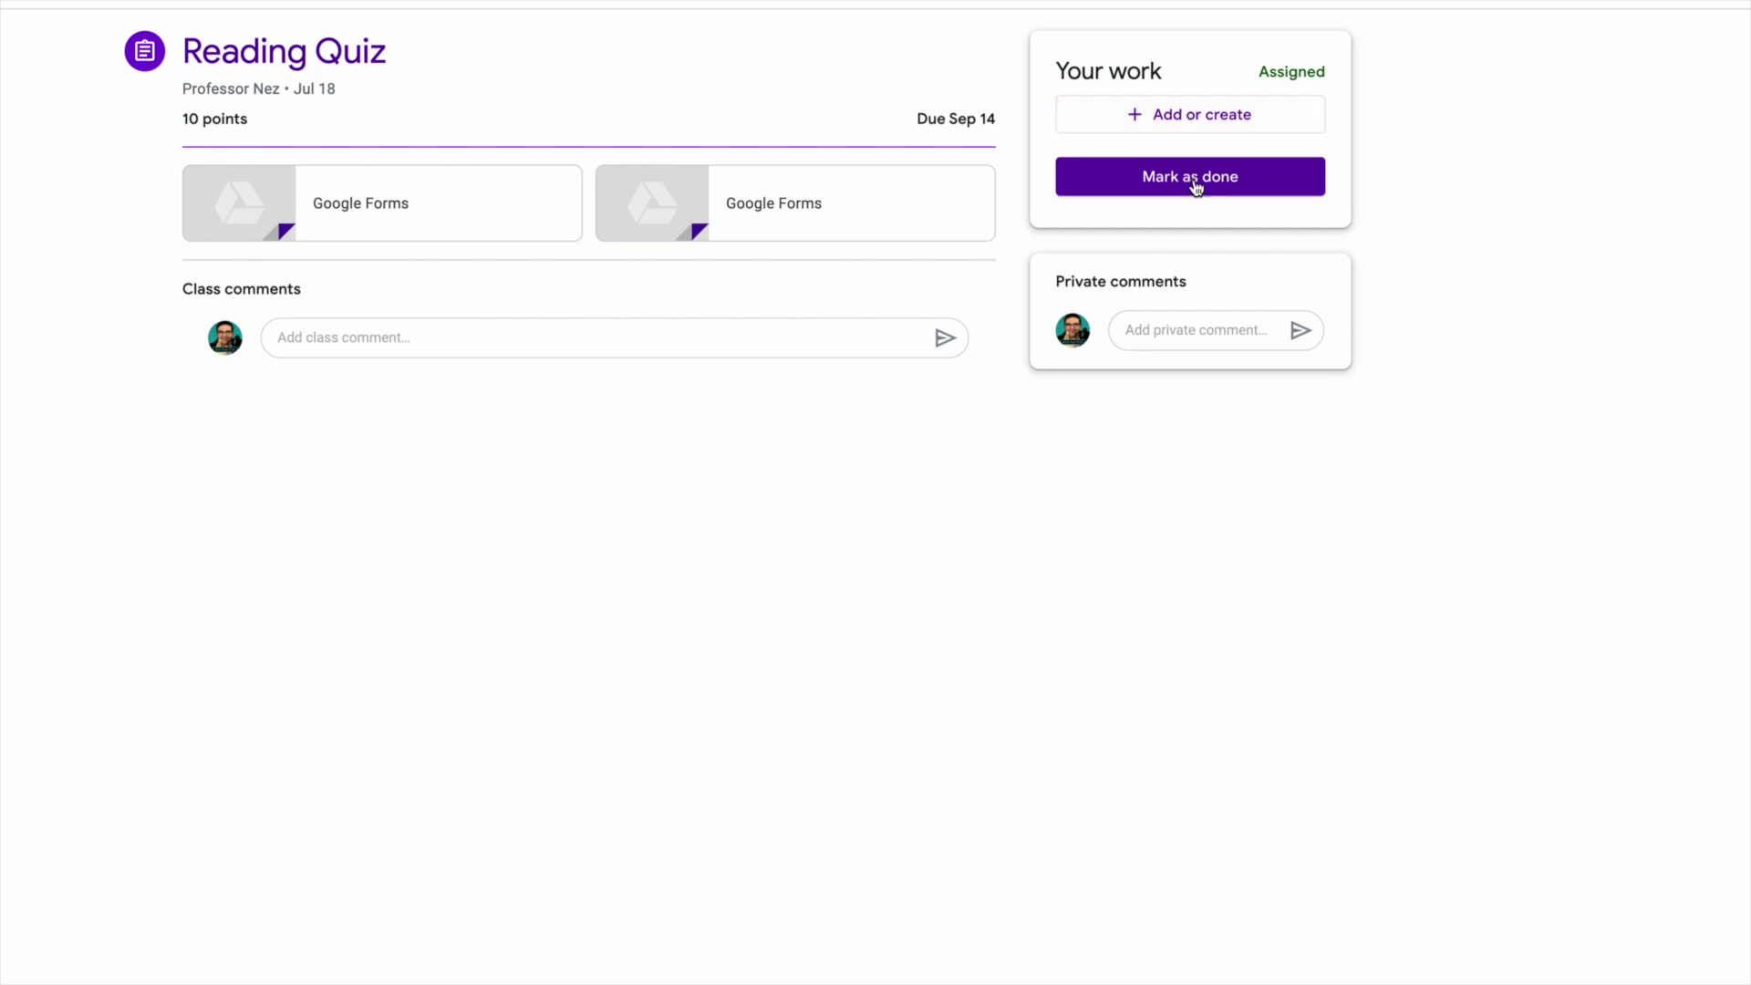
{"action": "left_click", "coordinate": [482, 340]}
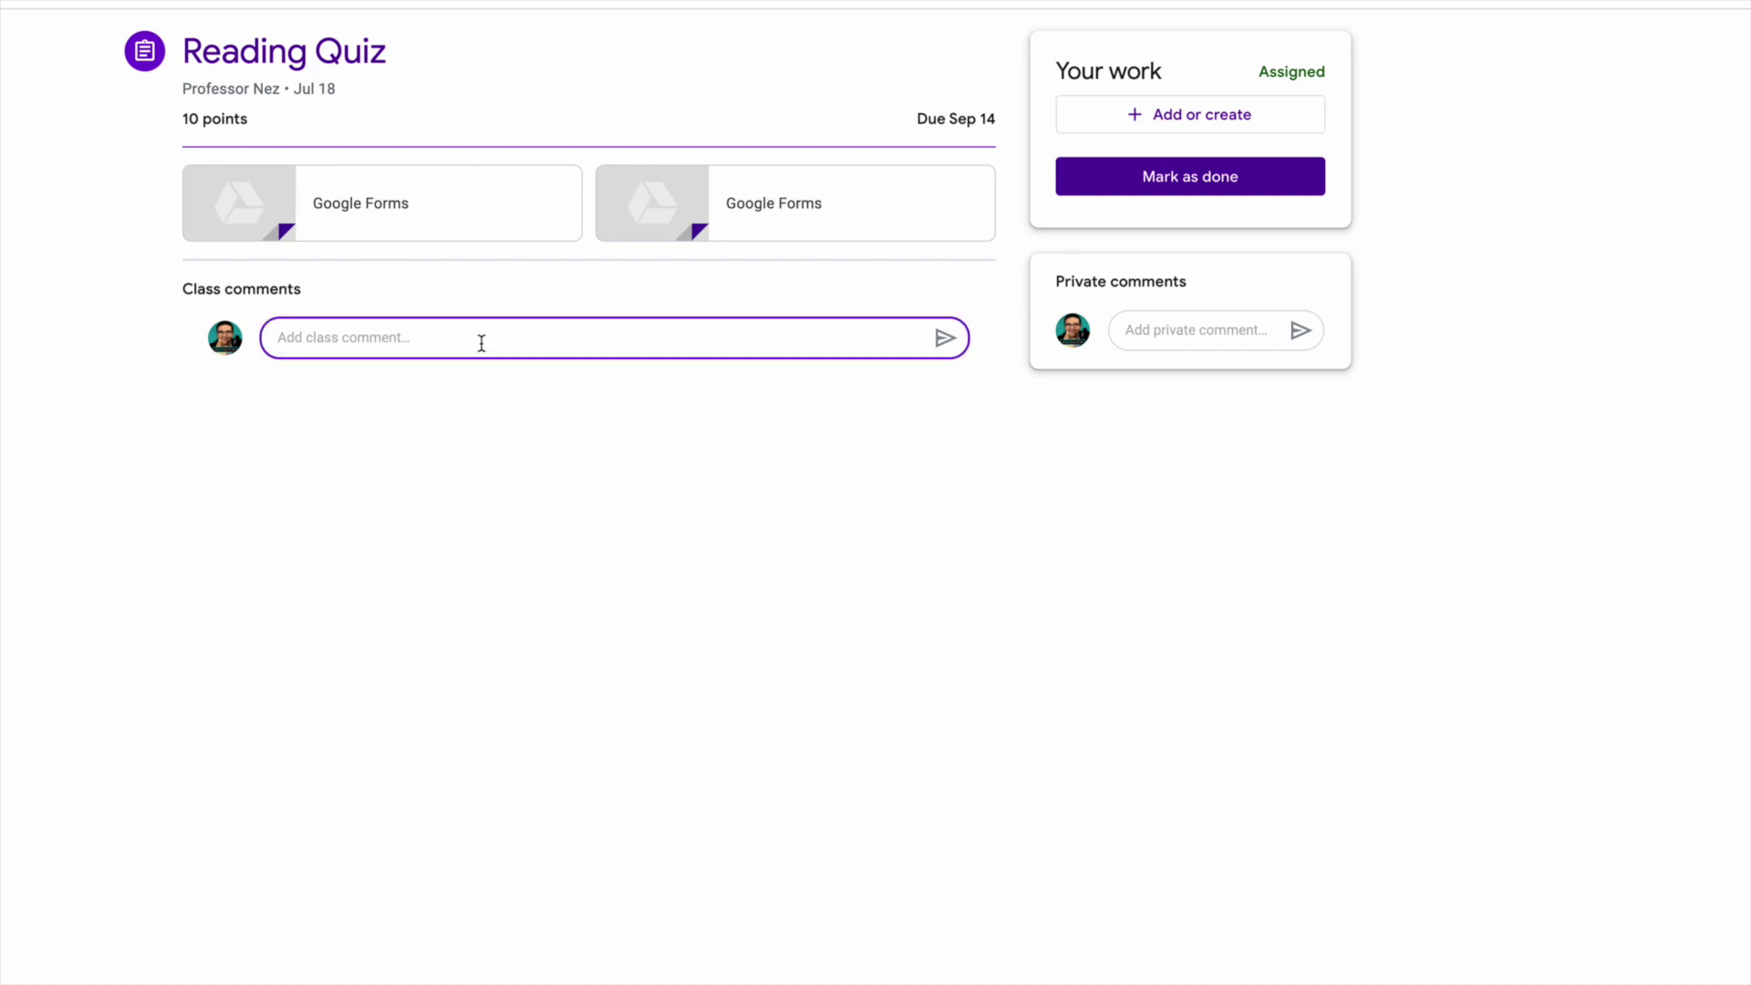
{"action": "left_click", "coordinate": [1164, 338]}
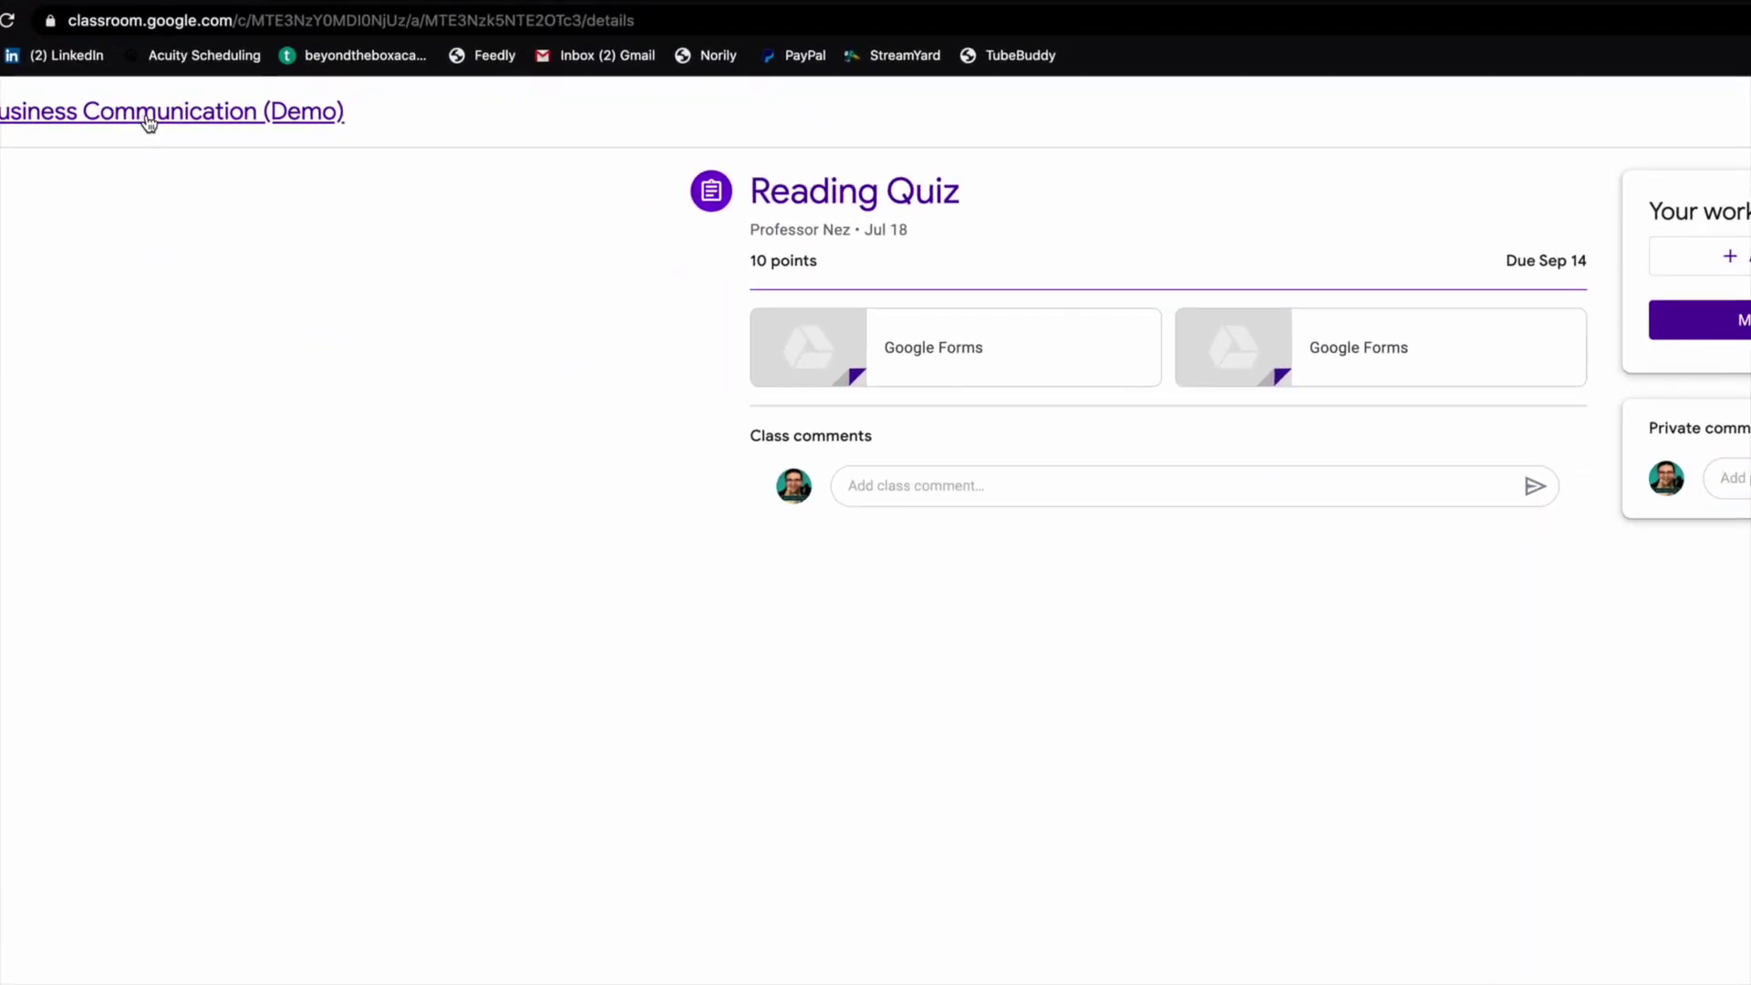
Go back to the Business Communication (Demo) stream and scroll up to its banner.
{"action": "left_click", "coordinate": [148, 123]}
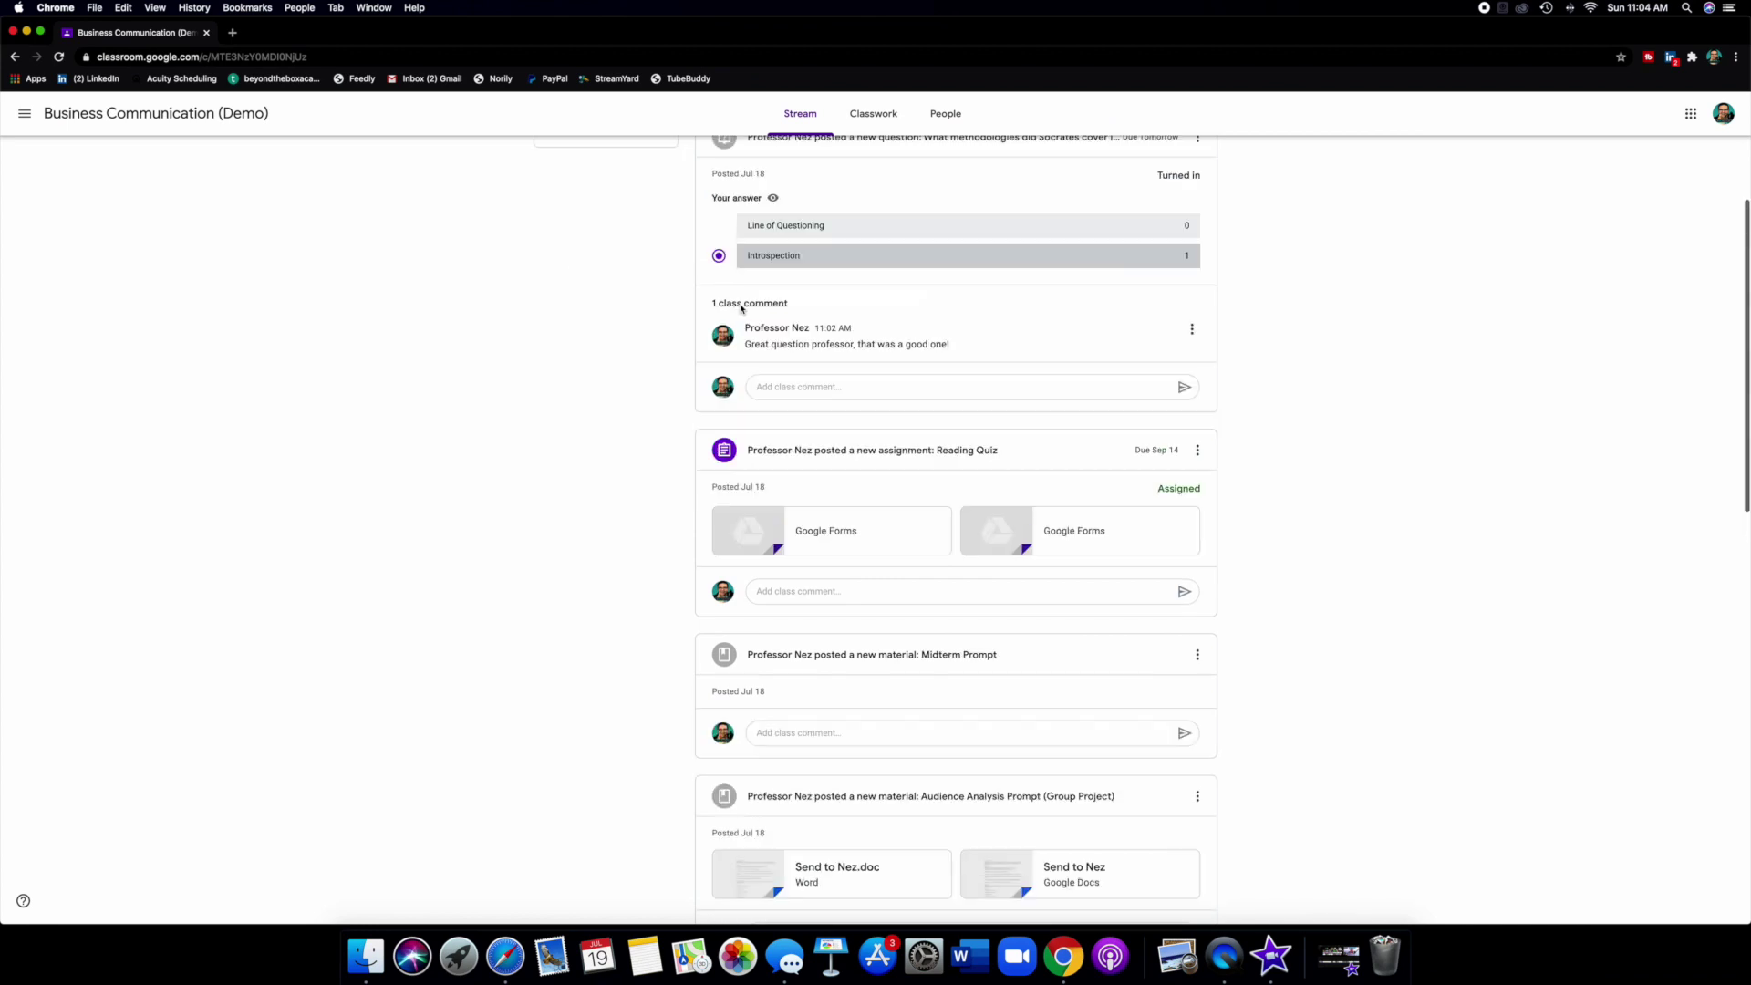
{"action": "scroll", "coordinate": [741, 307], "scroll_direction": "up", "scroll_amount": 3}
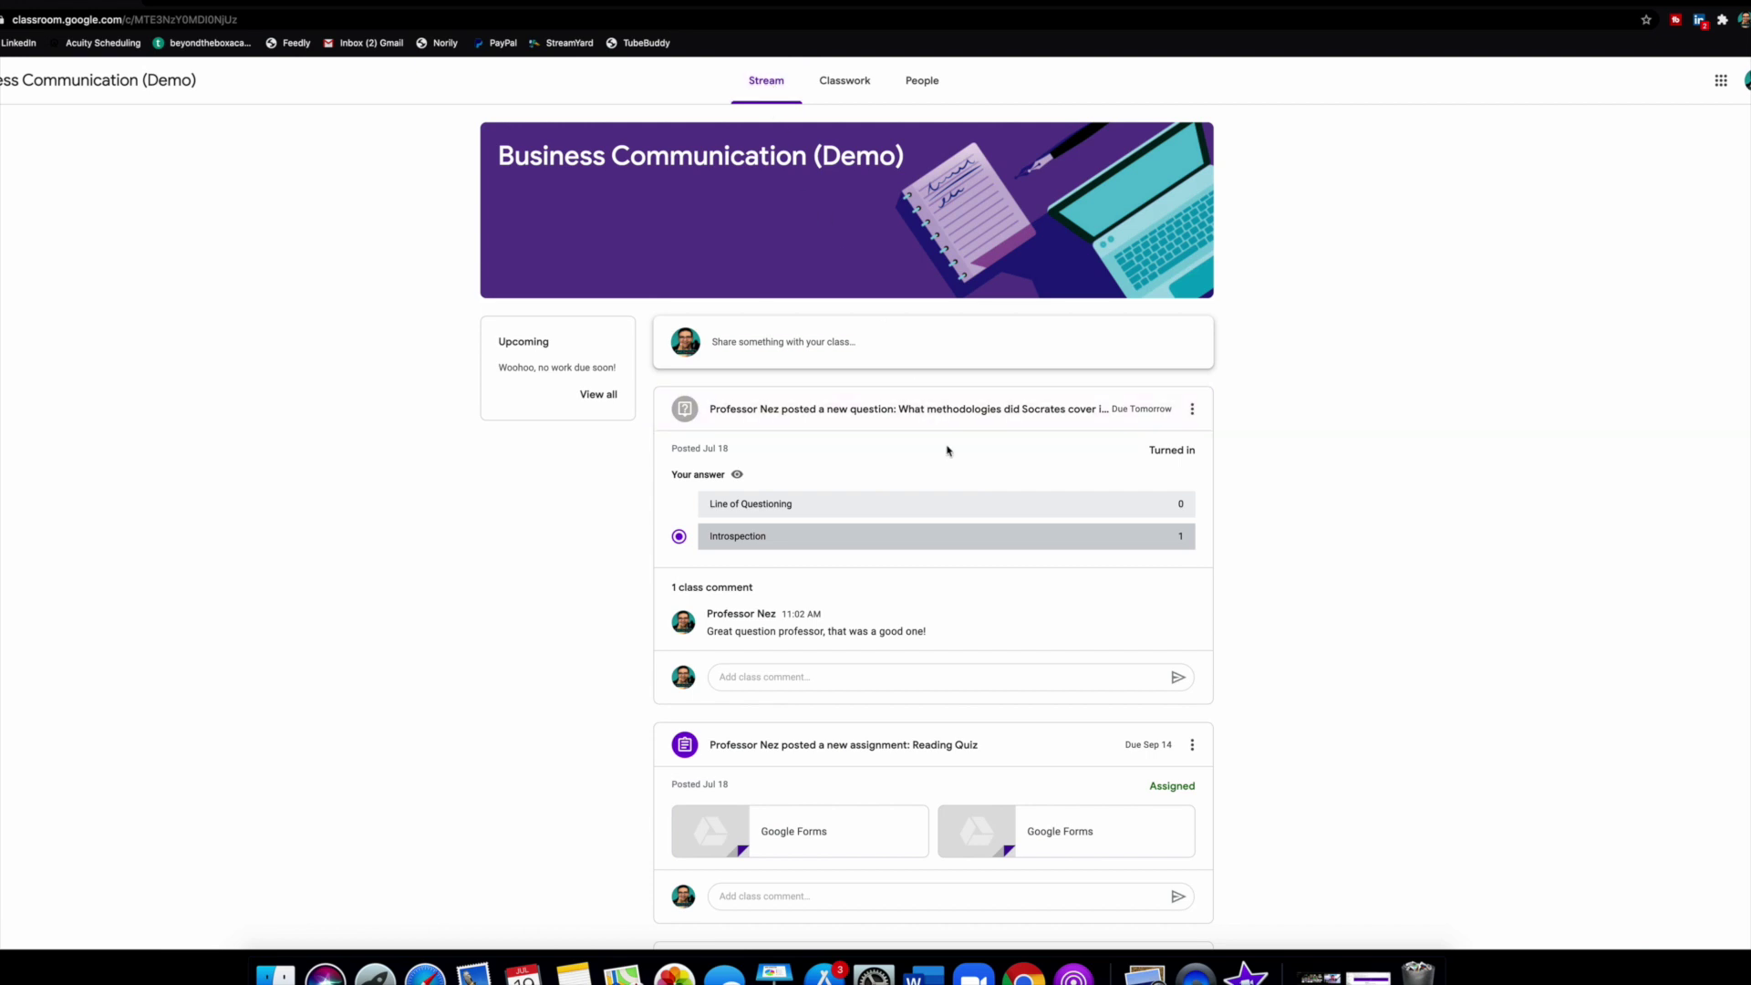
{"action": "scroll", "coordinate": [946, 450], "scroll_direction": "down", "scroll_amount": 2}
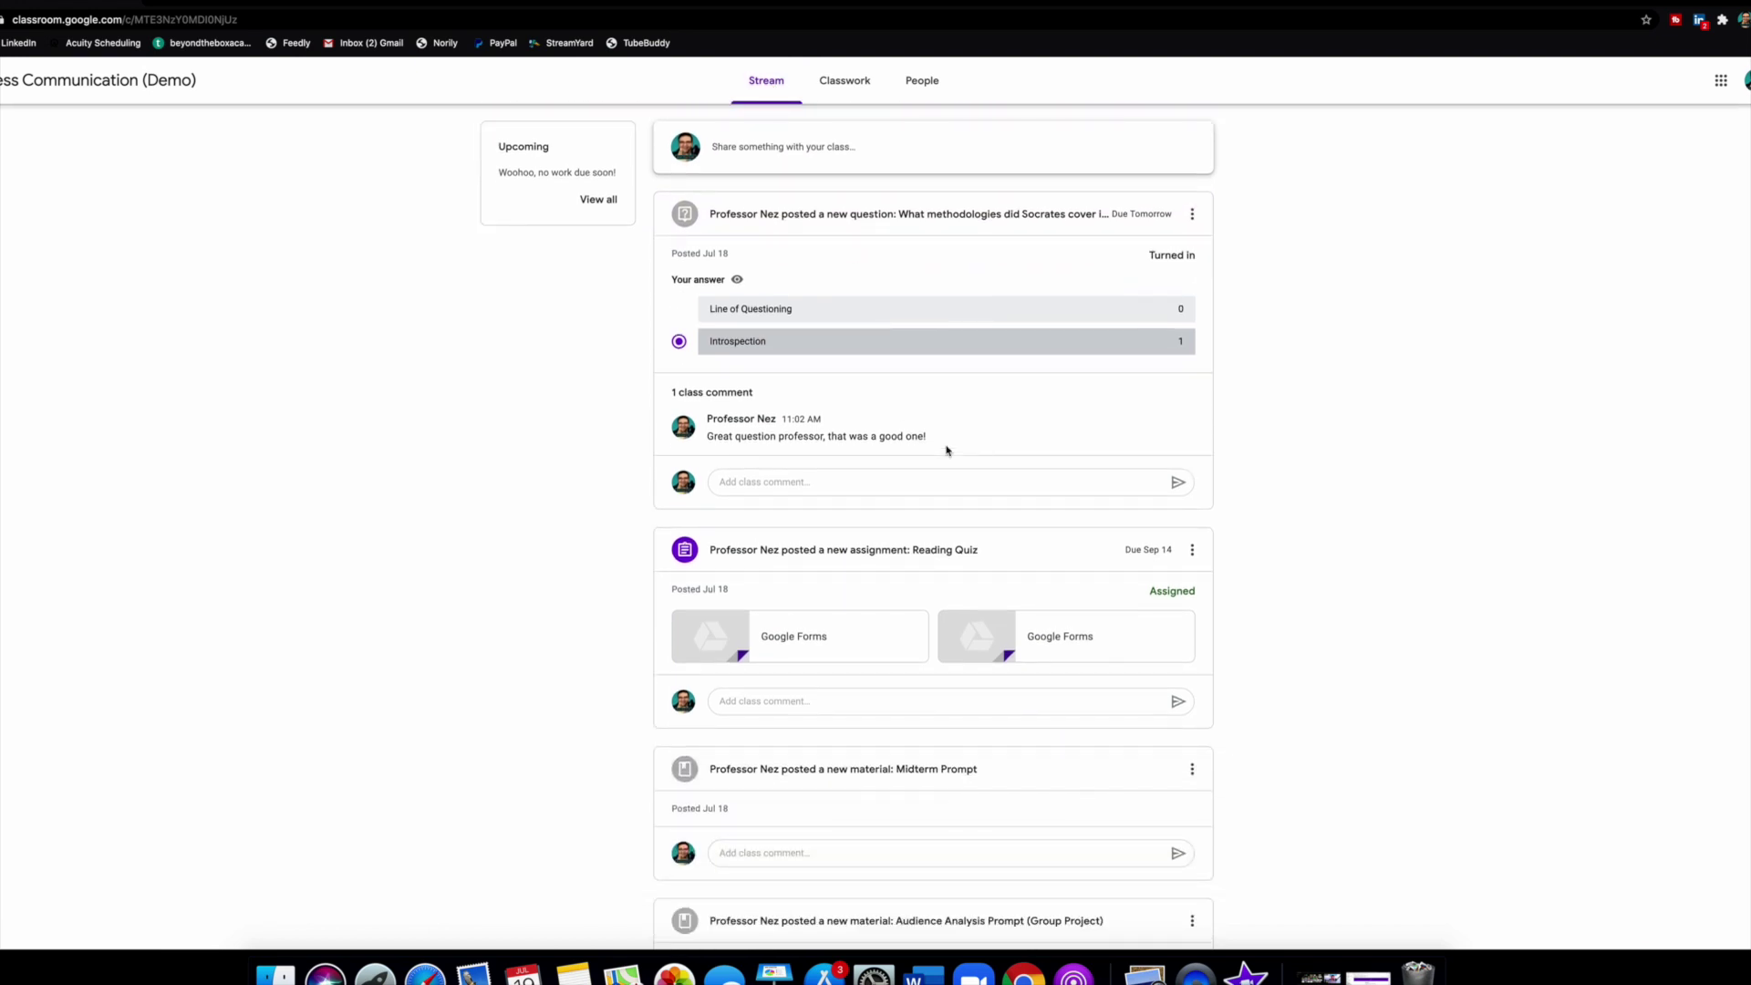
{"action": "scroll", "coordinate": [939, 445], "scroll_direction": "up", "scroll_amount": 2}
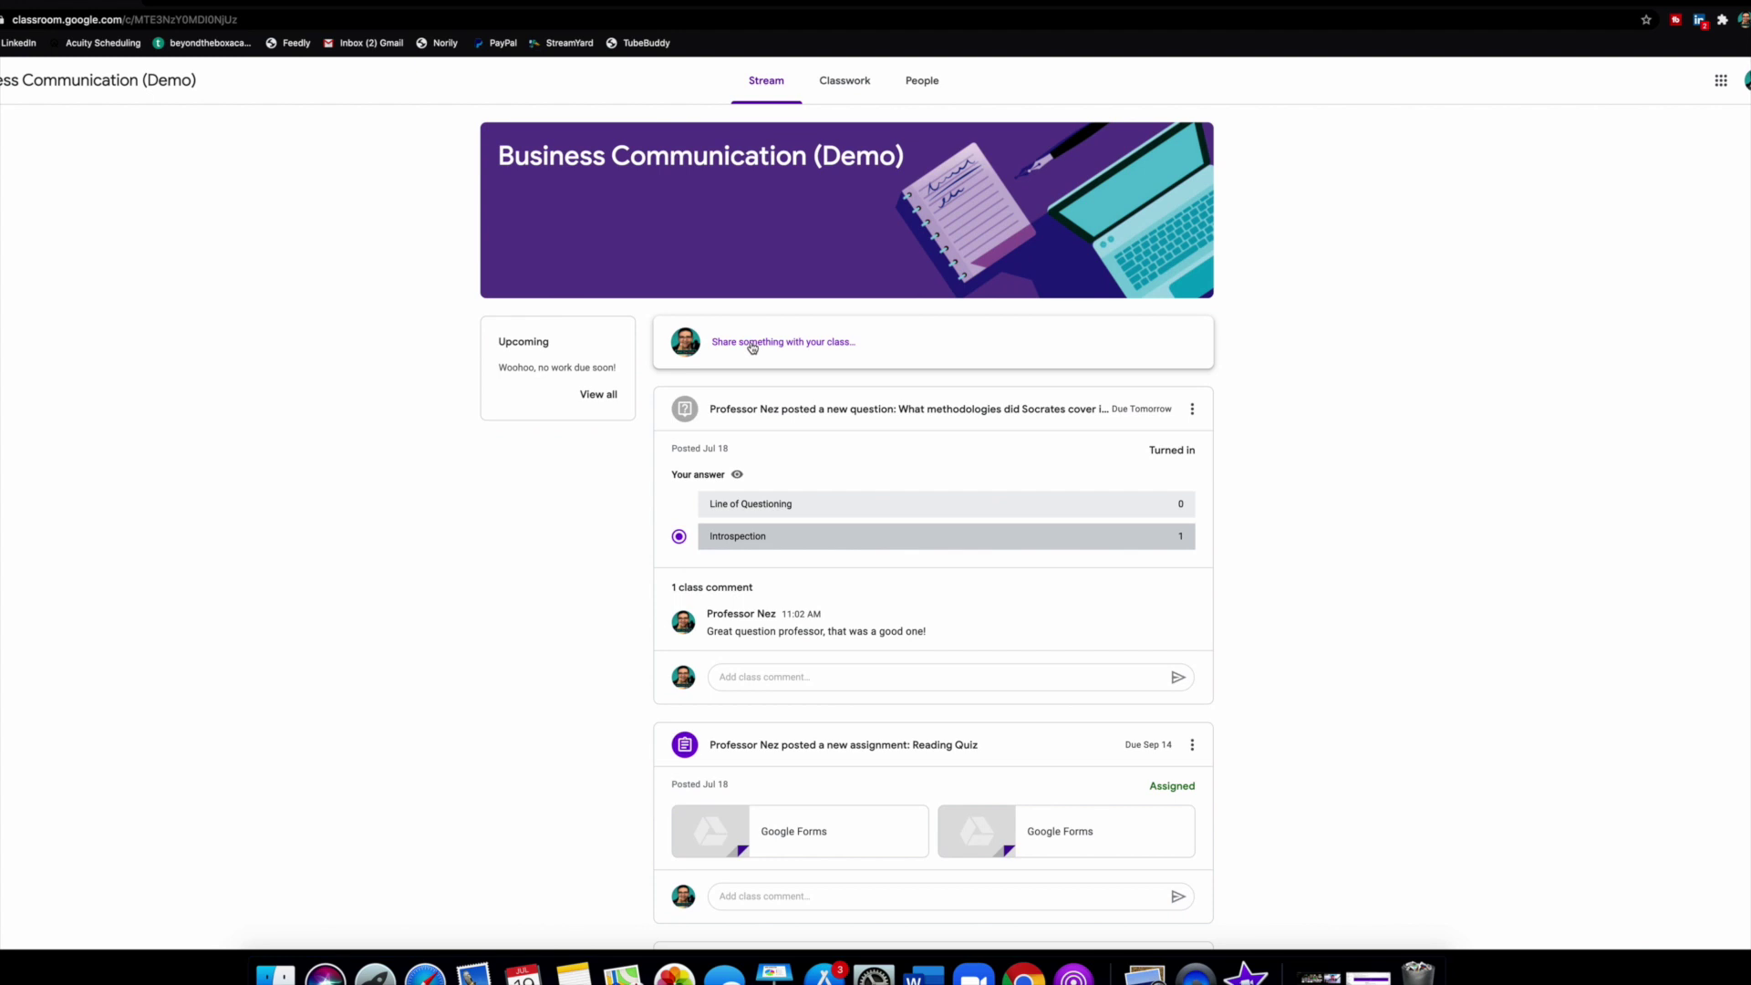
Start a blank class post and show its Google Drive, Link, File and YouTube attachment options.
{"action": "left_click", "coordinate": [763, 343]}
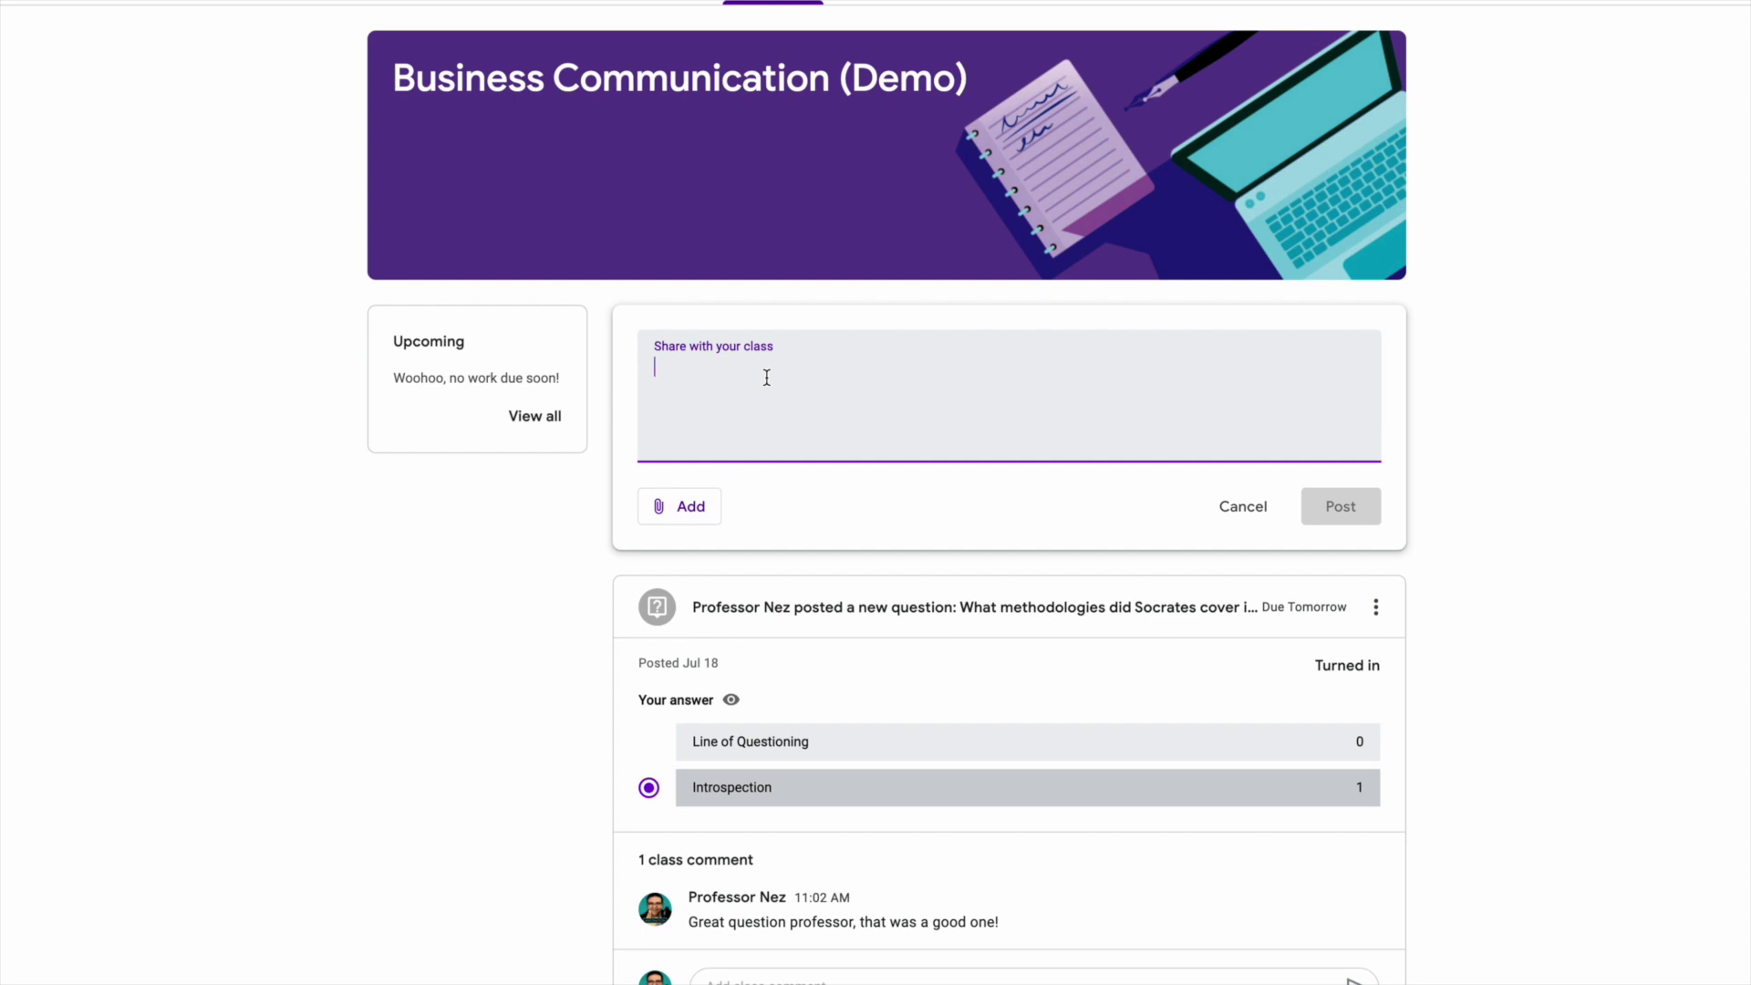
{"action": "left_click", "coordinate": [693, 510]}
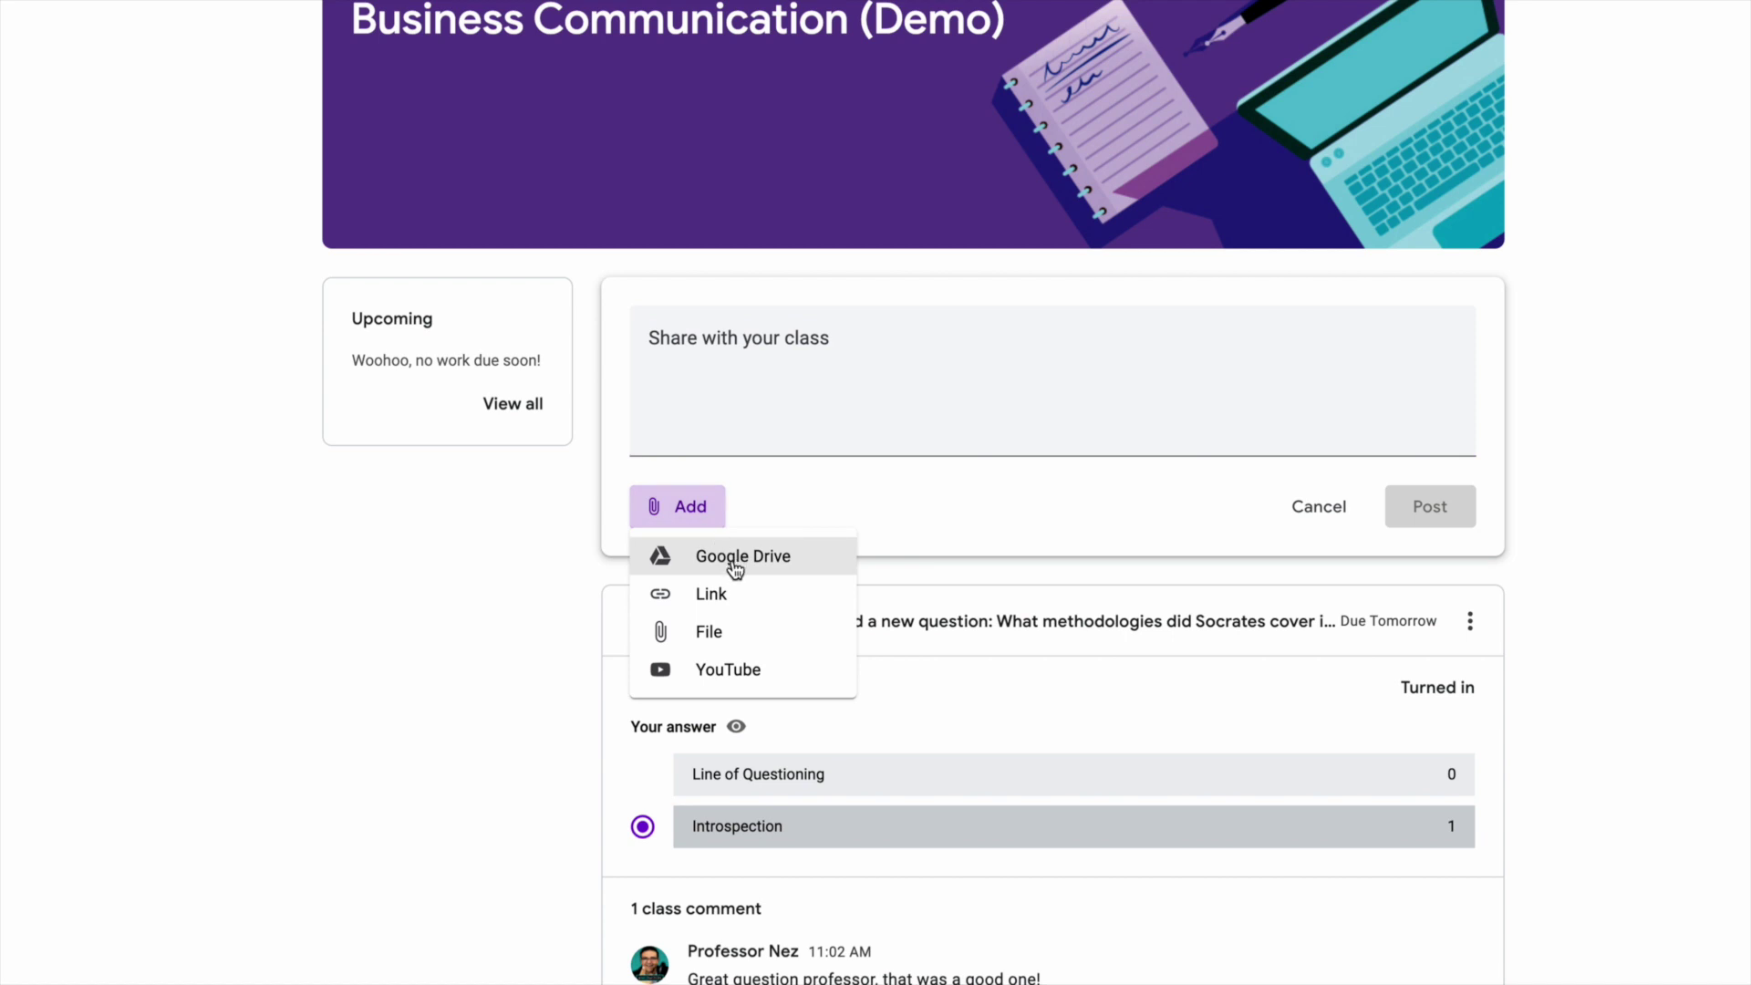
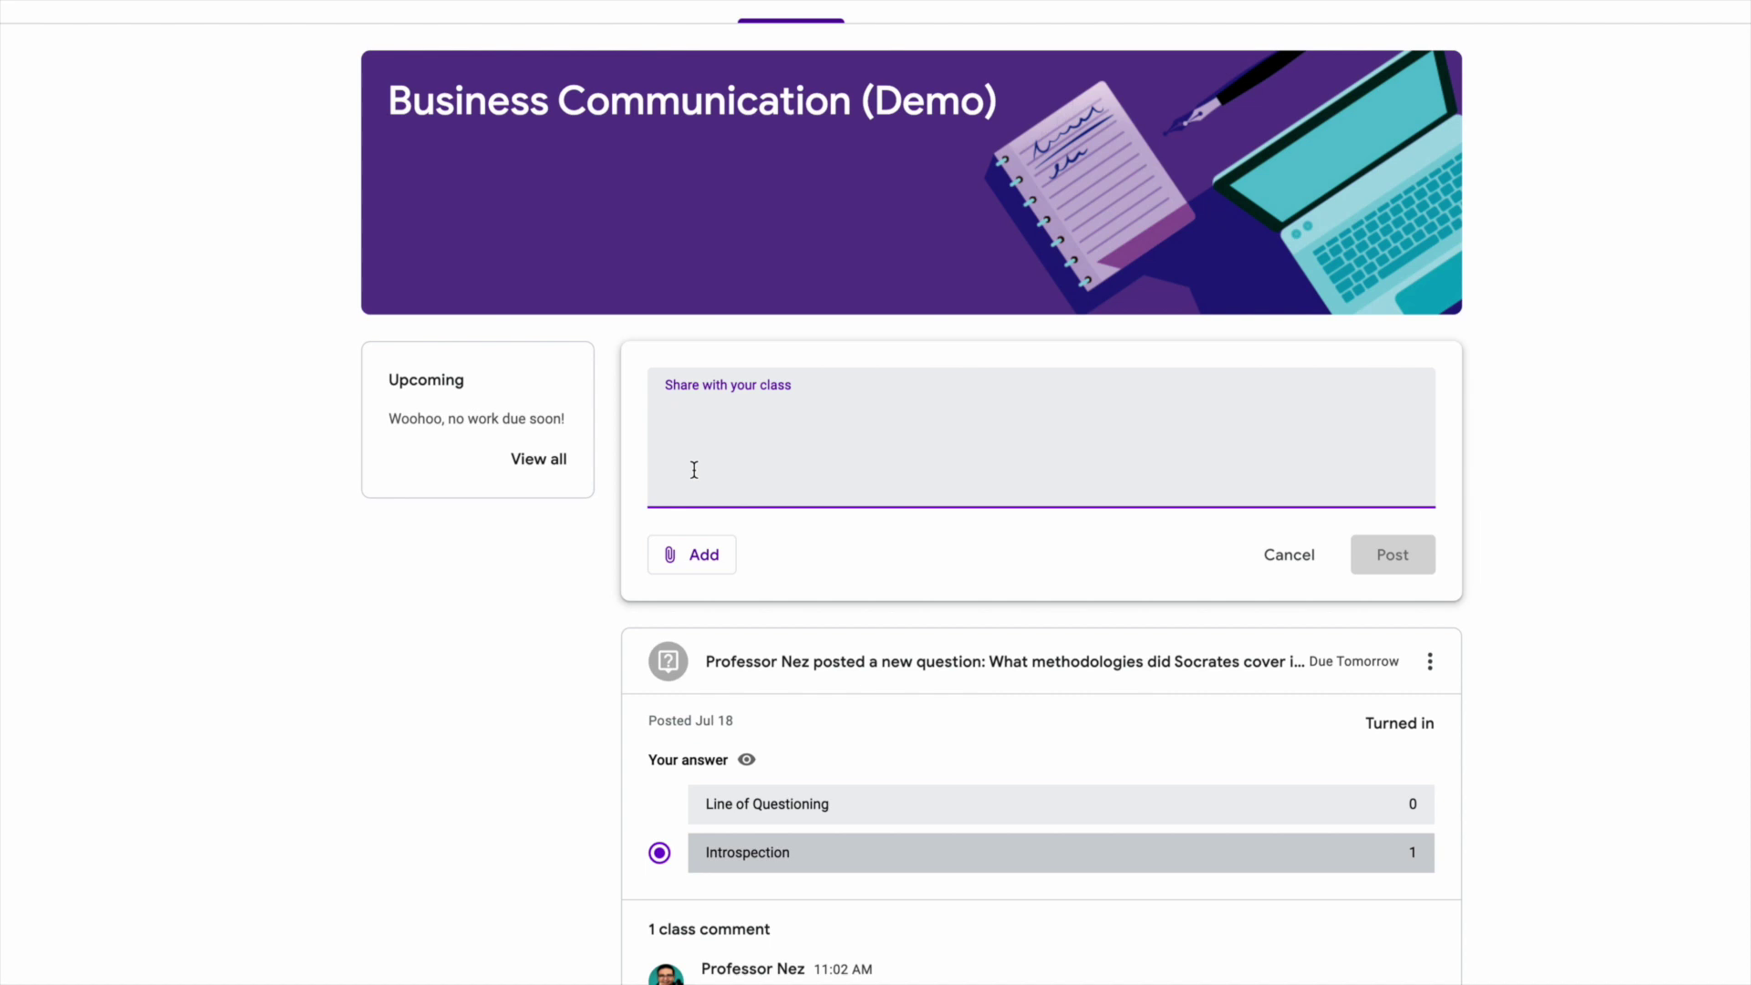
Write 'Hey guys, in case you had troubles with that last assignment, here is a video that I found that I think will help.'.
{"action": "type", "text": "Hey g"}
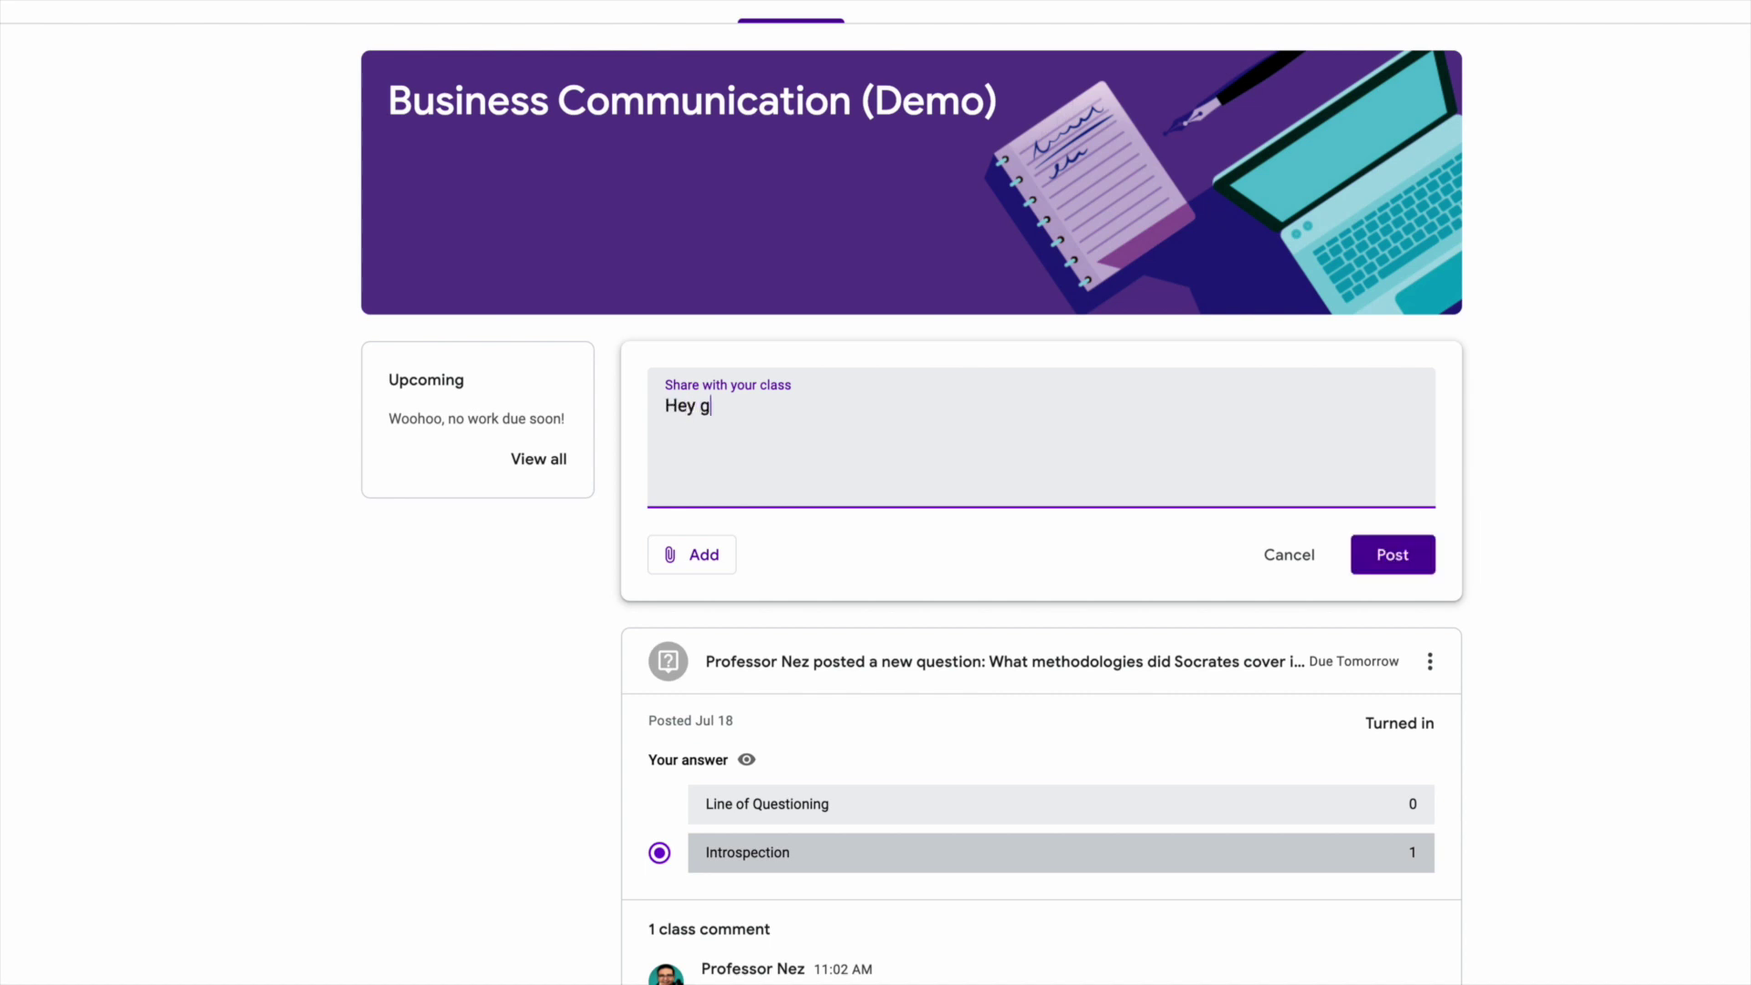
{"action": "type", "text": "uys, in case you had trouble"}
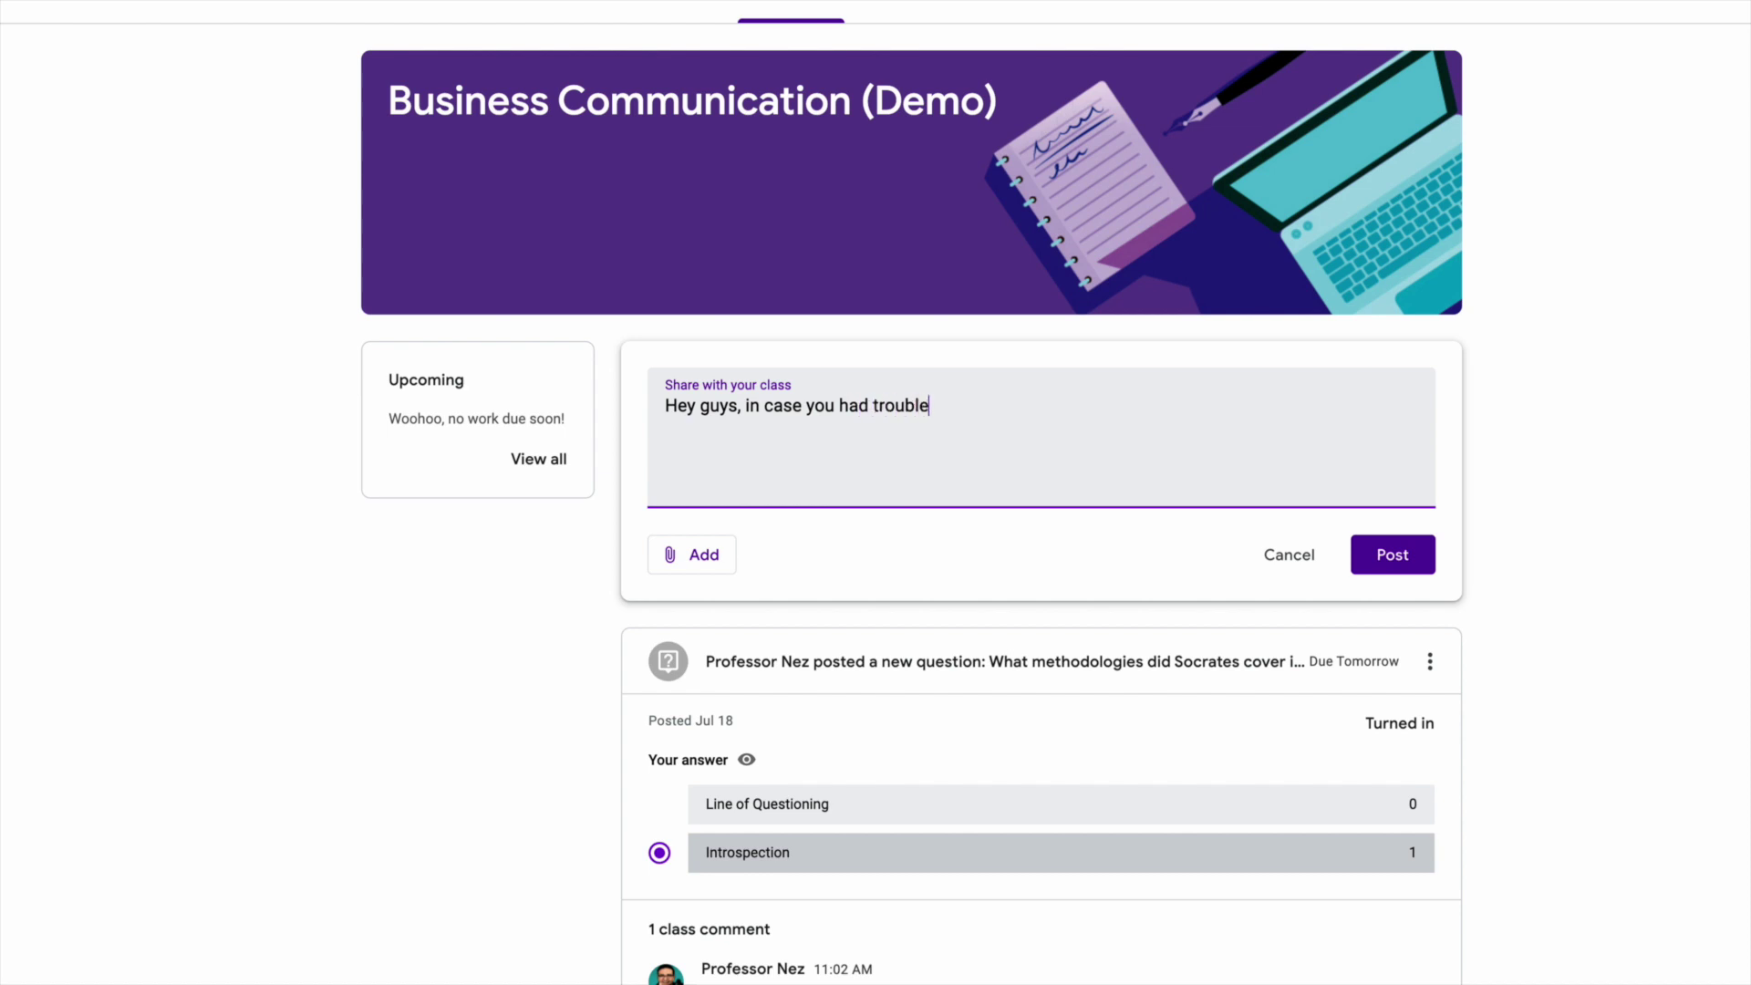
{"action": "type", "text": "s with that last assignment, here is a video that I found that I thi"}
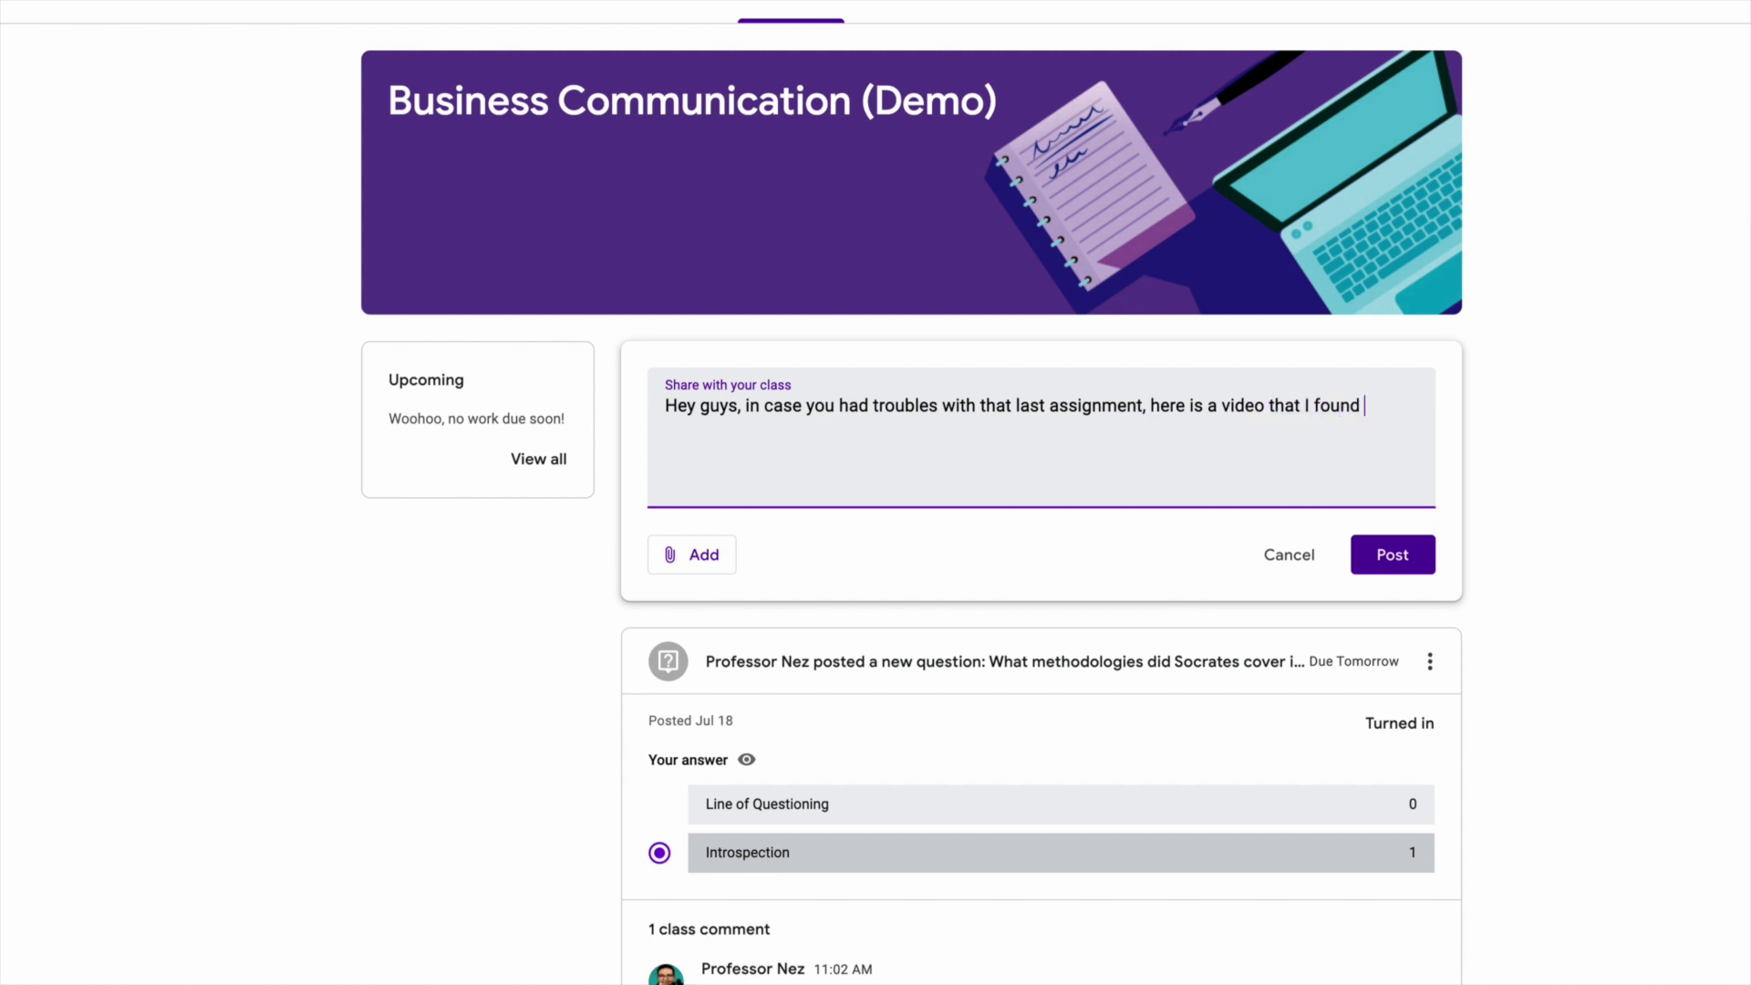
{"action": "type", "text": "nk will help."}
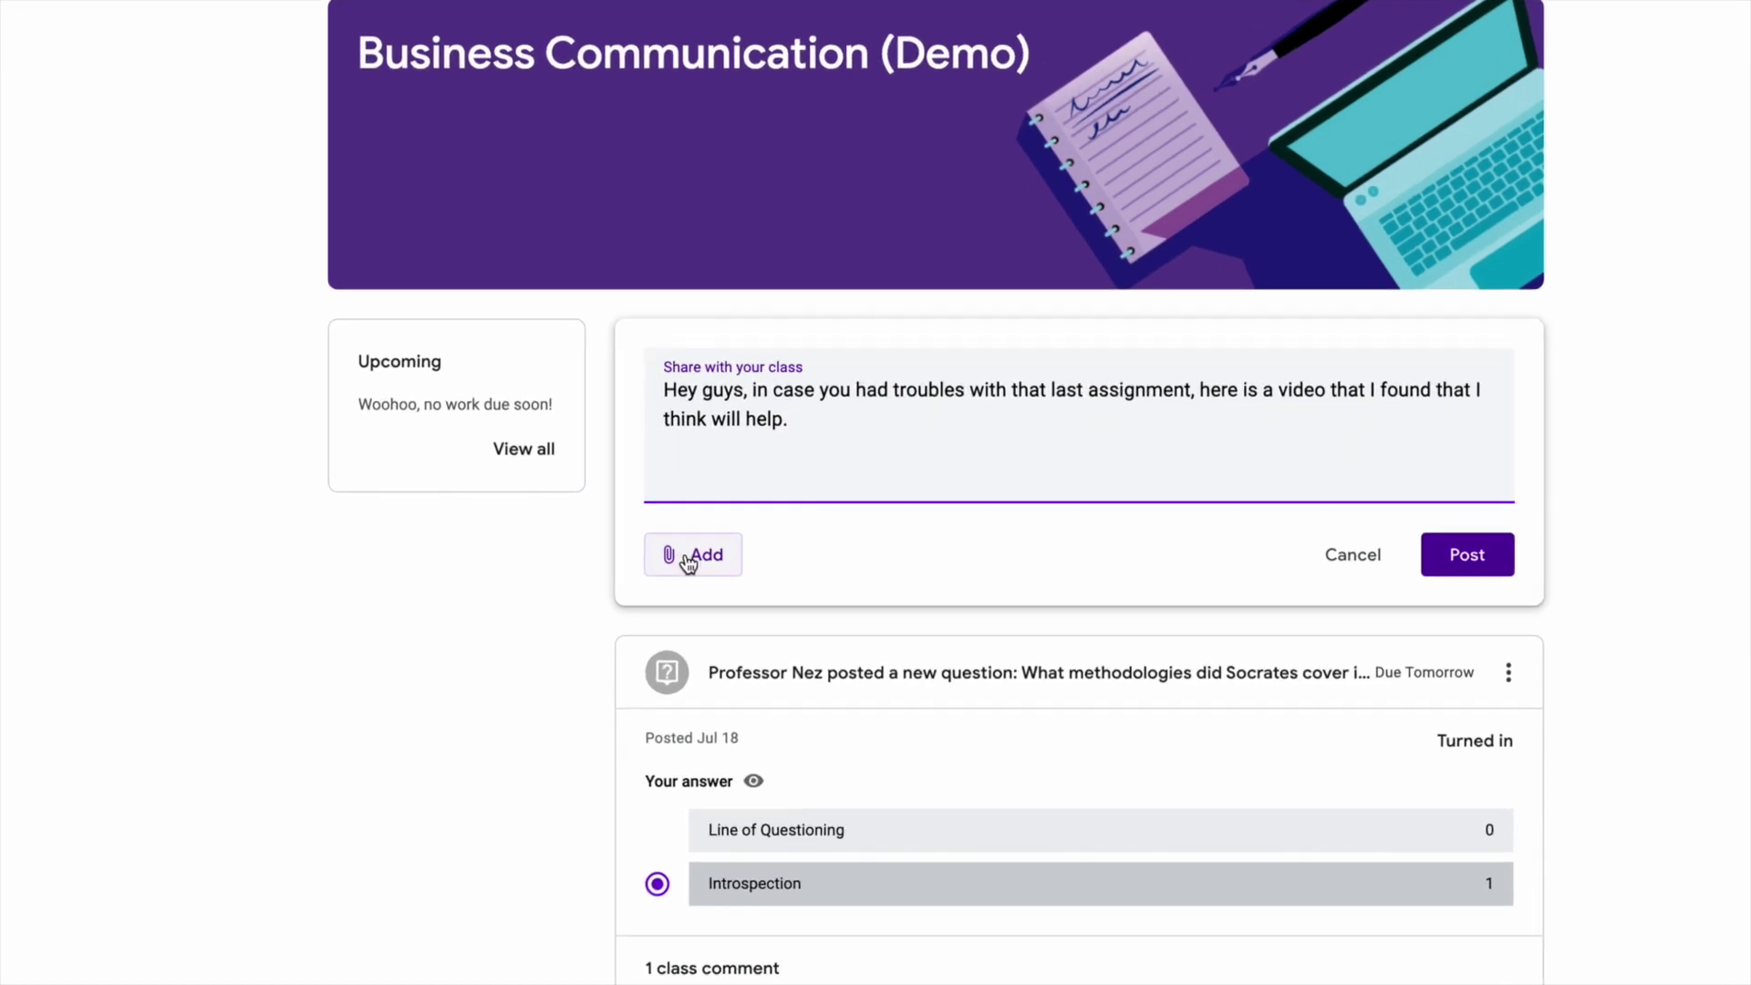
Search YouTube for 'africa maps' and attach 'African Countries and Their Location [Map of Africa Continent]'.
{"action": "left_click", "coordinate": [680, 558]}
{"action": "left_click", "coordinate": [743, 728]}
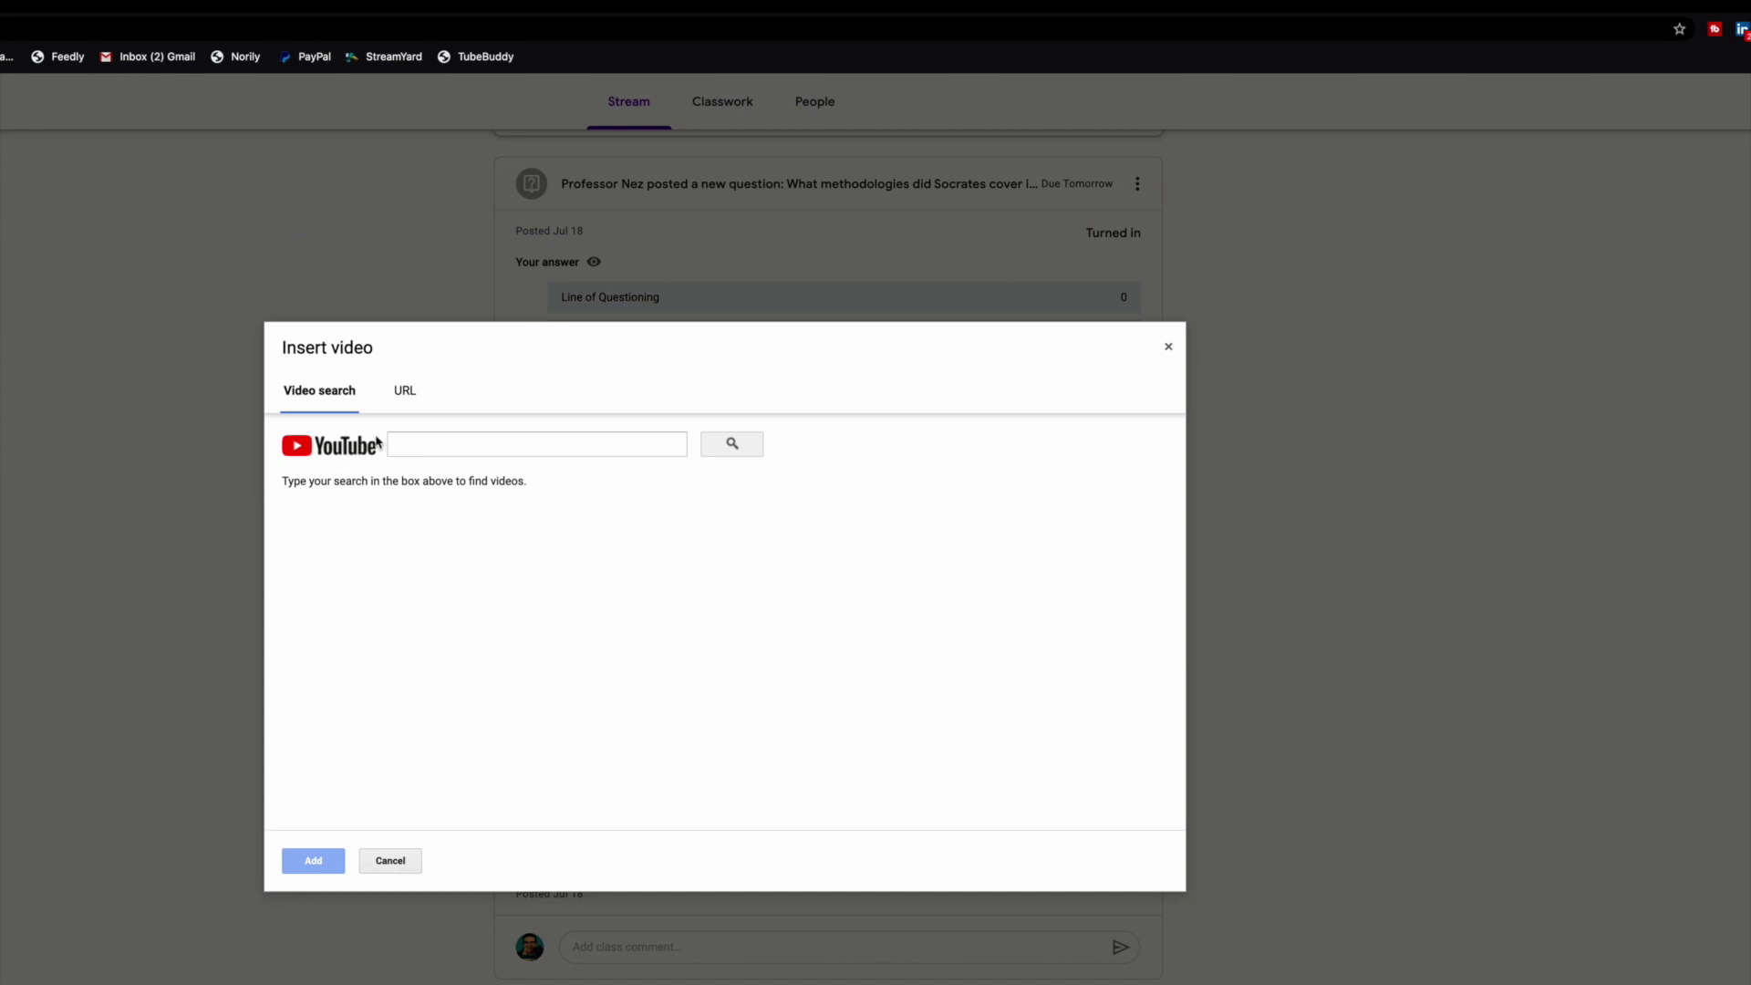
{"action": "left_click", "coordinate": [432, 444]}
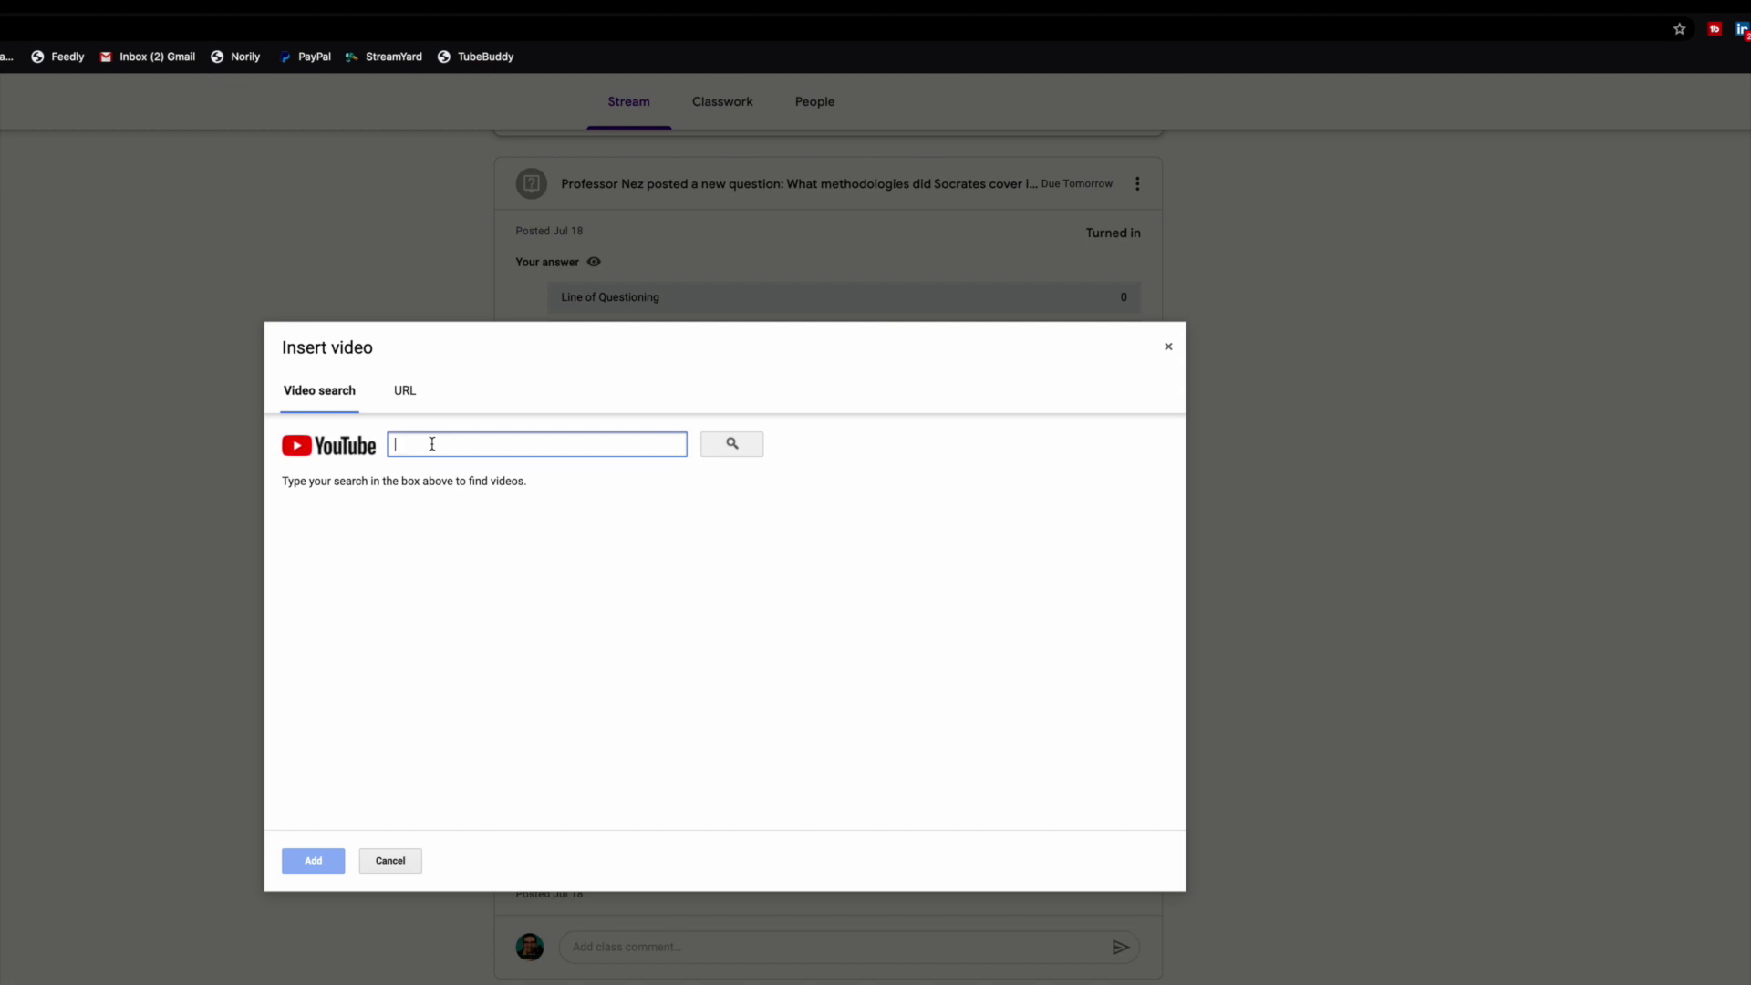
{"action": "type", "text": "africa maps"}
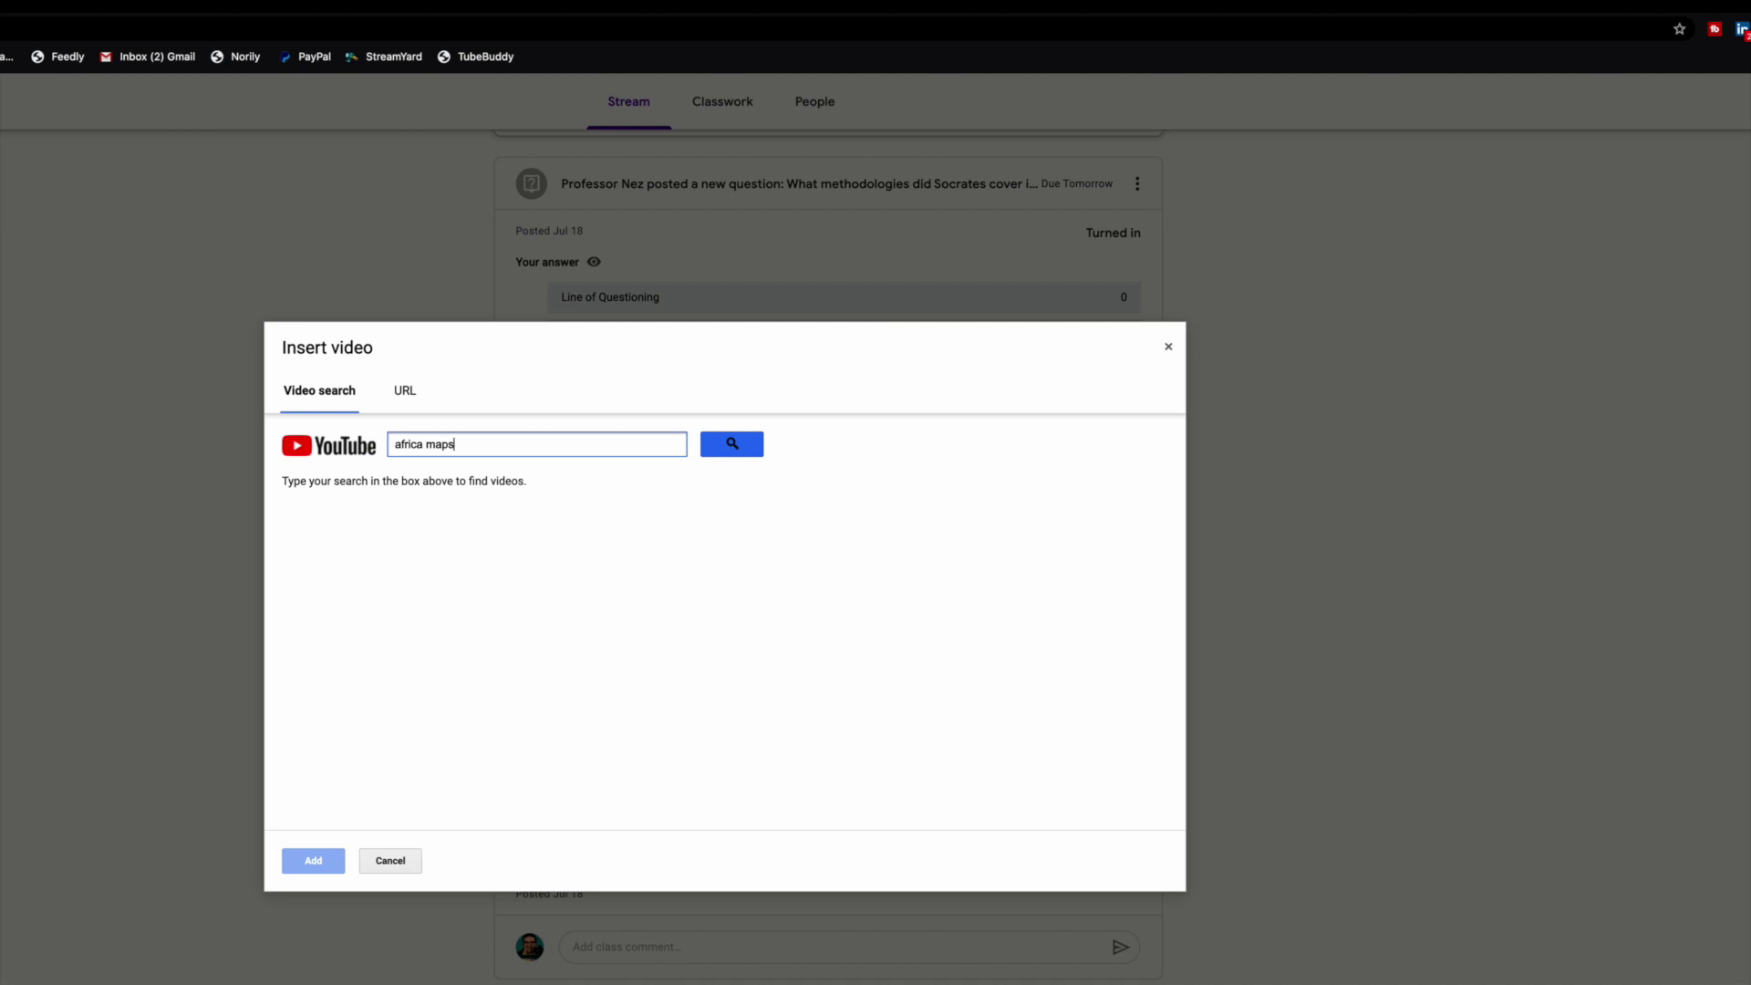
{"action": "key", "text": "Return"}
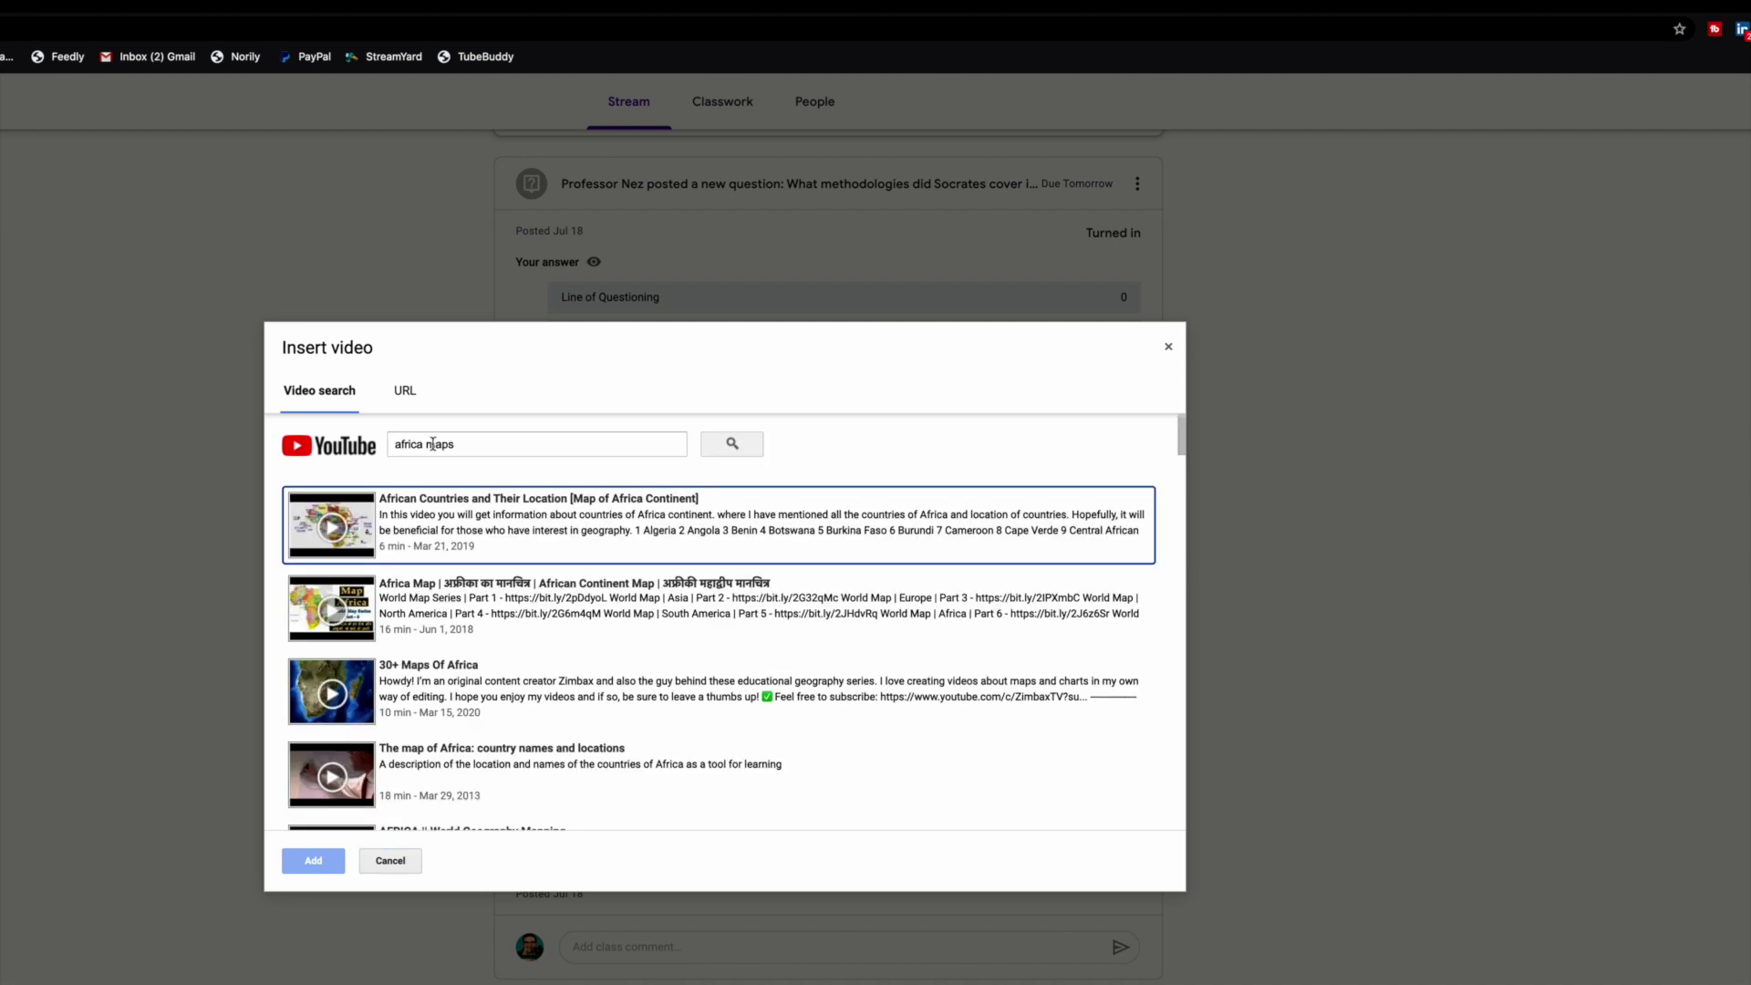
{"action": "left_click", "coordinate": [568, 530]}
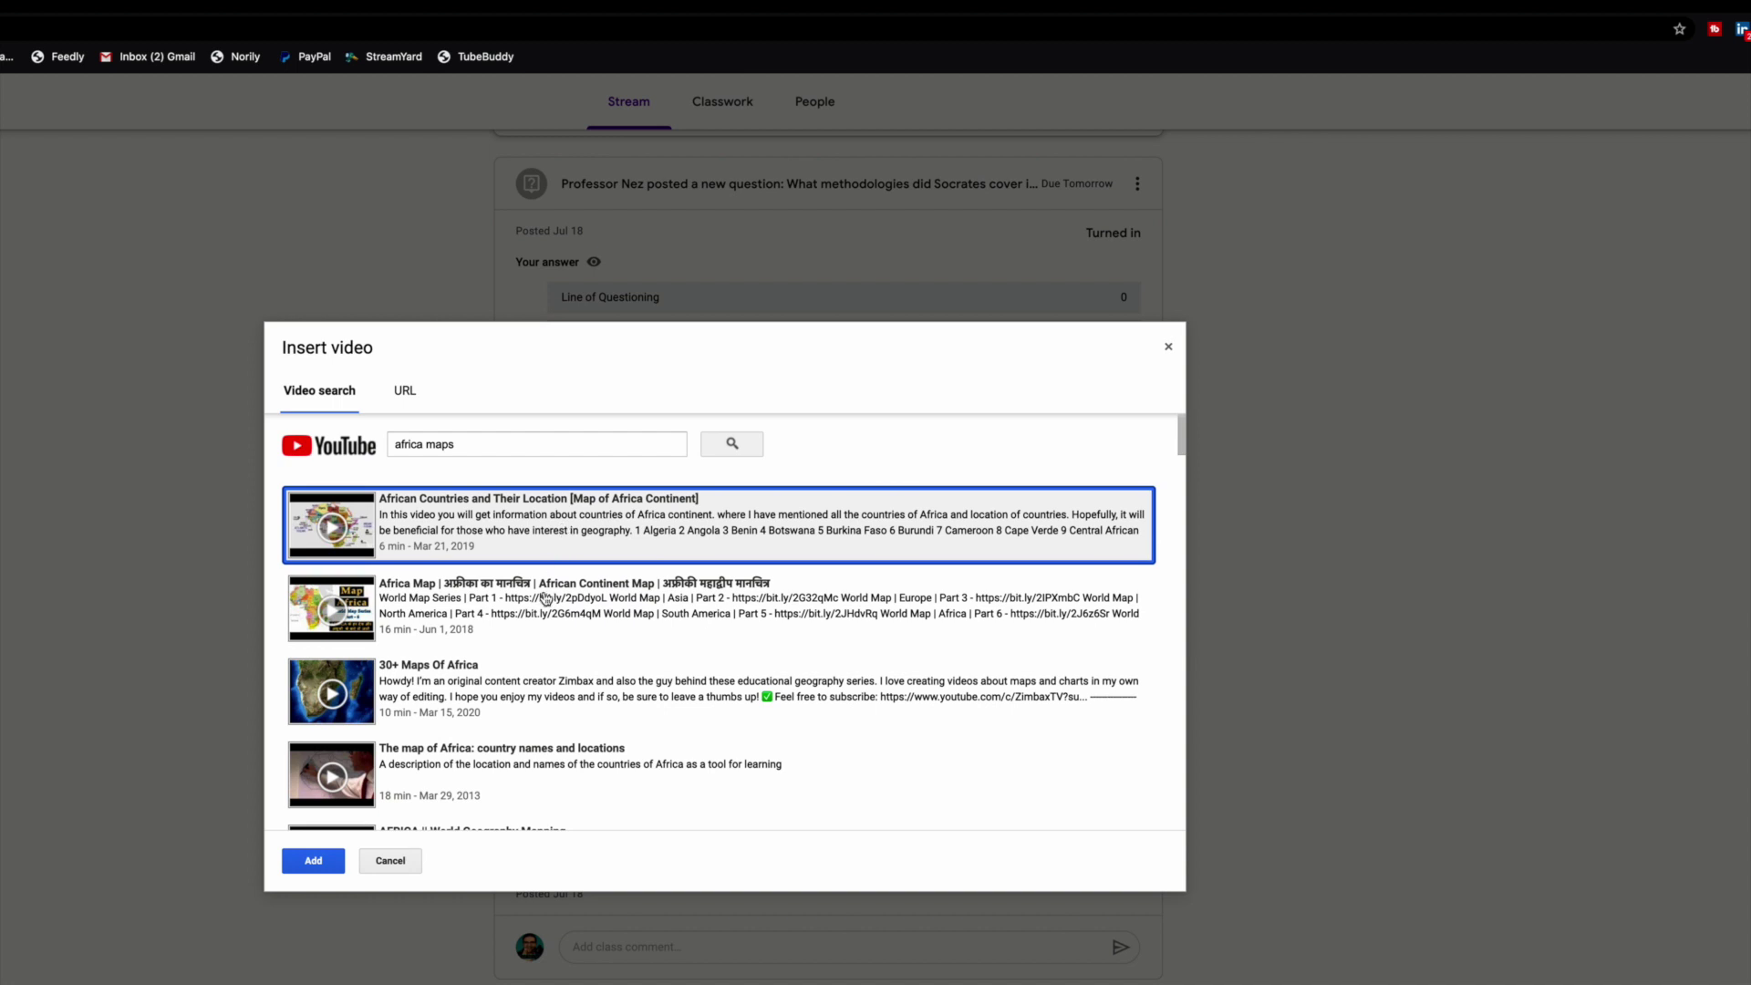
{"action": "scroll", "coordinate": [546, 593], "scroll_direction": "down", "scroll_amount": 4}
{"action": "scroll", "coordinate": [546, 599], "scroll_direction": "down", "scroll_amount": 4}
{"action": "scroll", "coordinate": [545, 599], "scroll_direction": "up", "scroll_amount": 8}
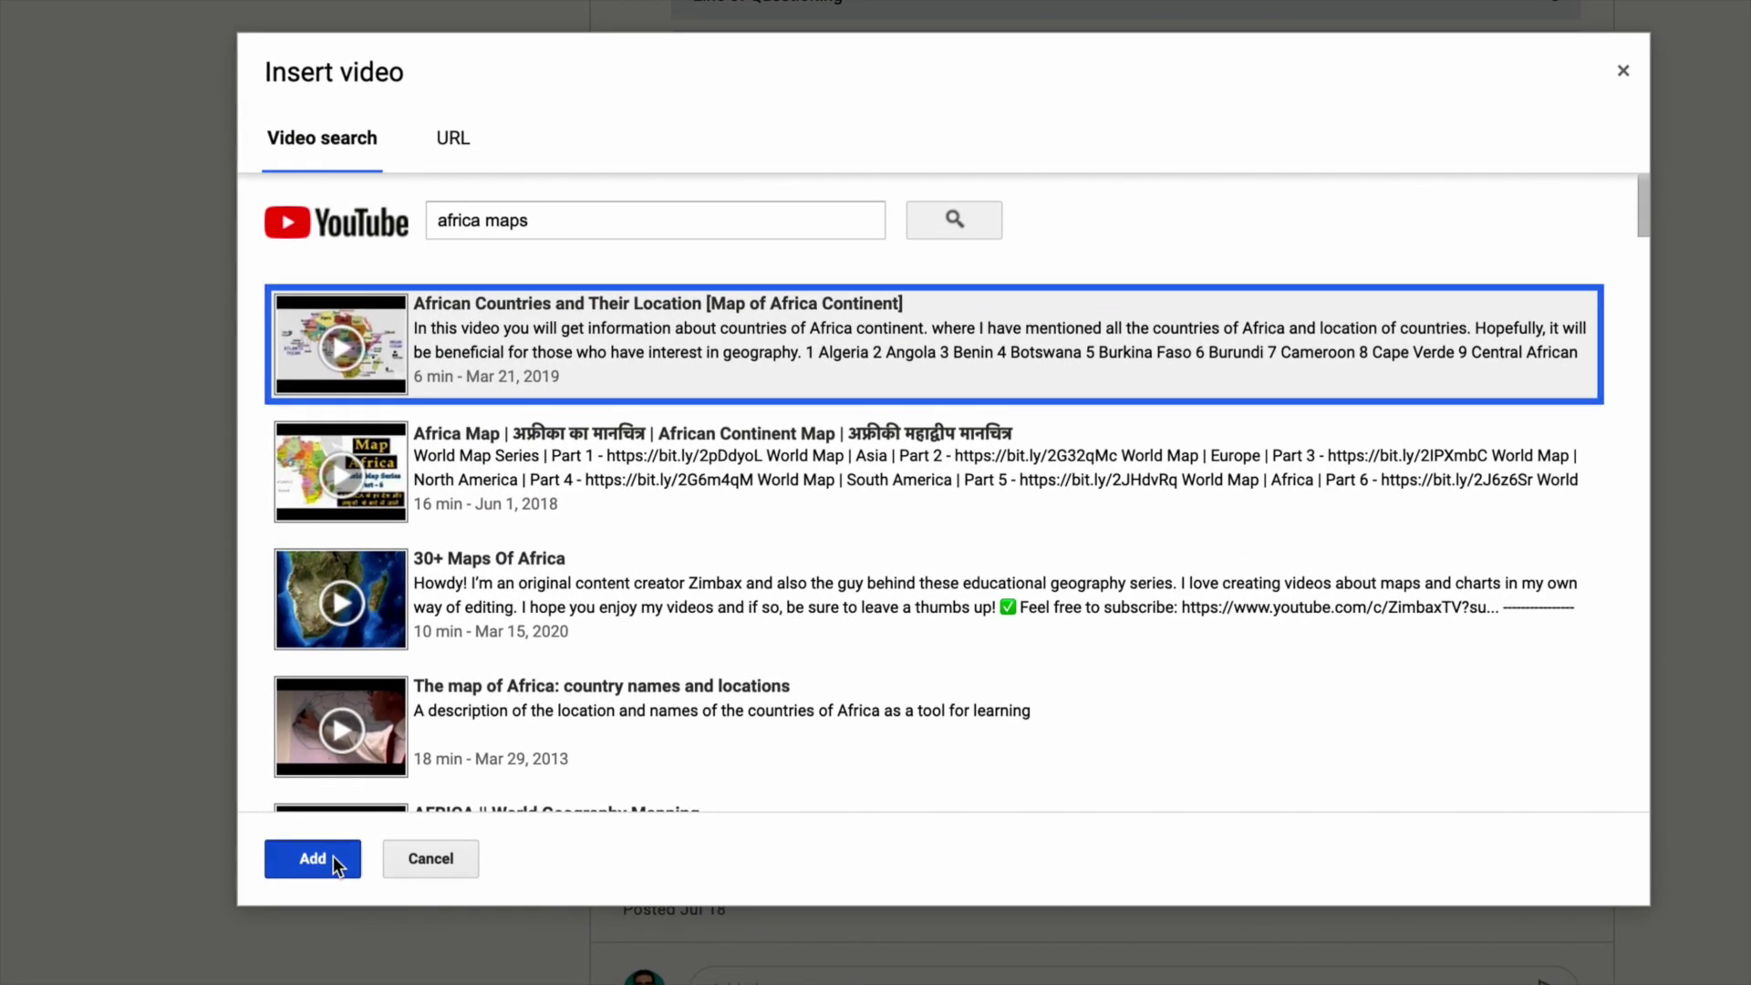
{"action": "left_click", "coordinate": [314, 861]}
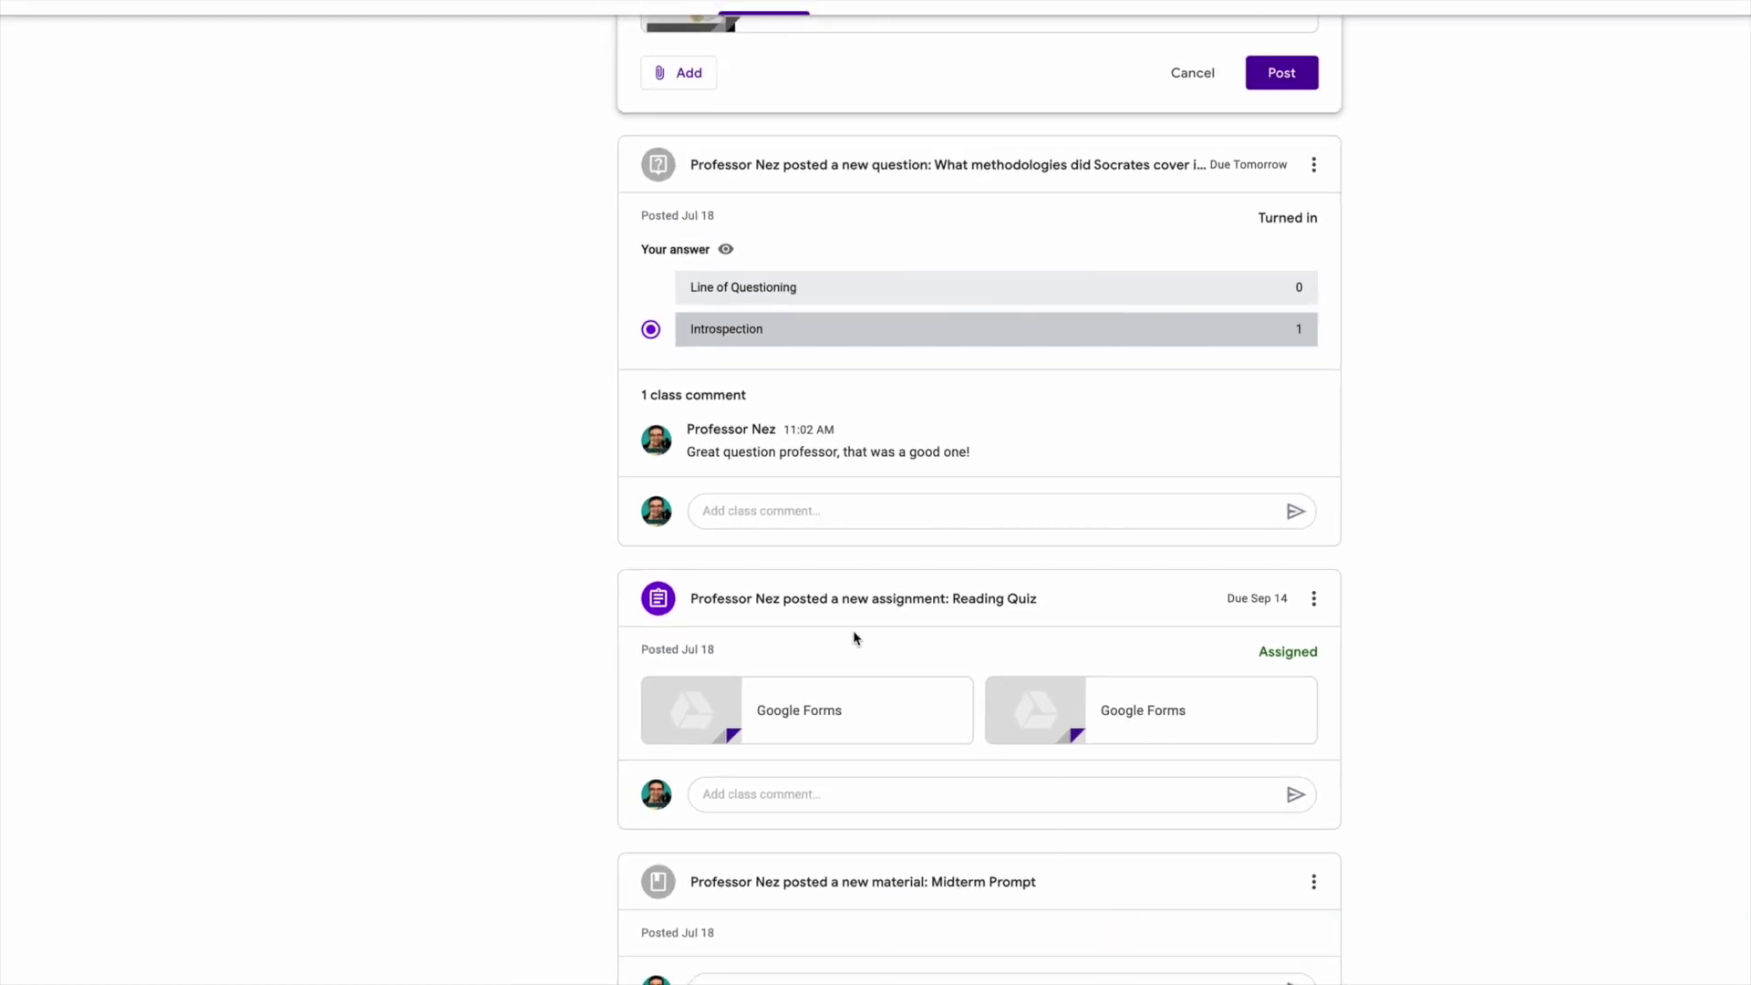
Post the announcement with the Africa video to the Stream and open the new post's options menu.
{"action": "scroll", "coordinate": [855, 638], "scroll_direction": "up", "scroll_amount": 5}
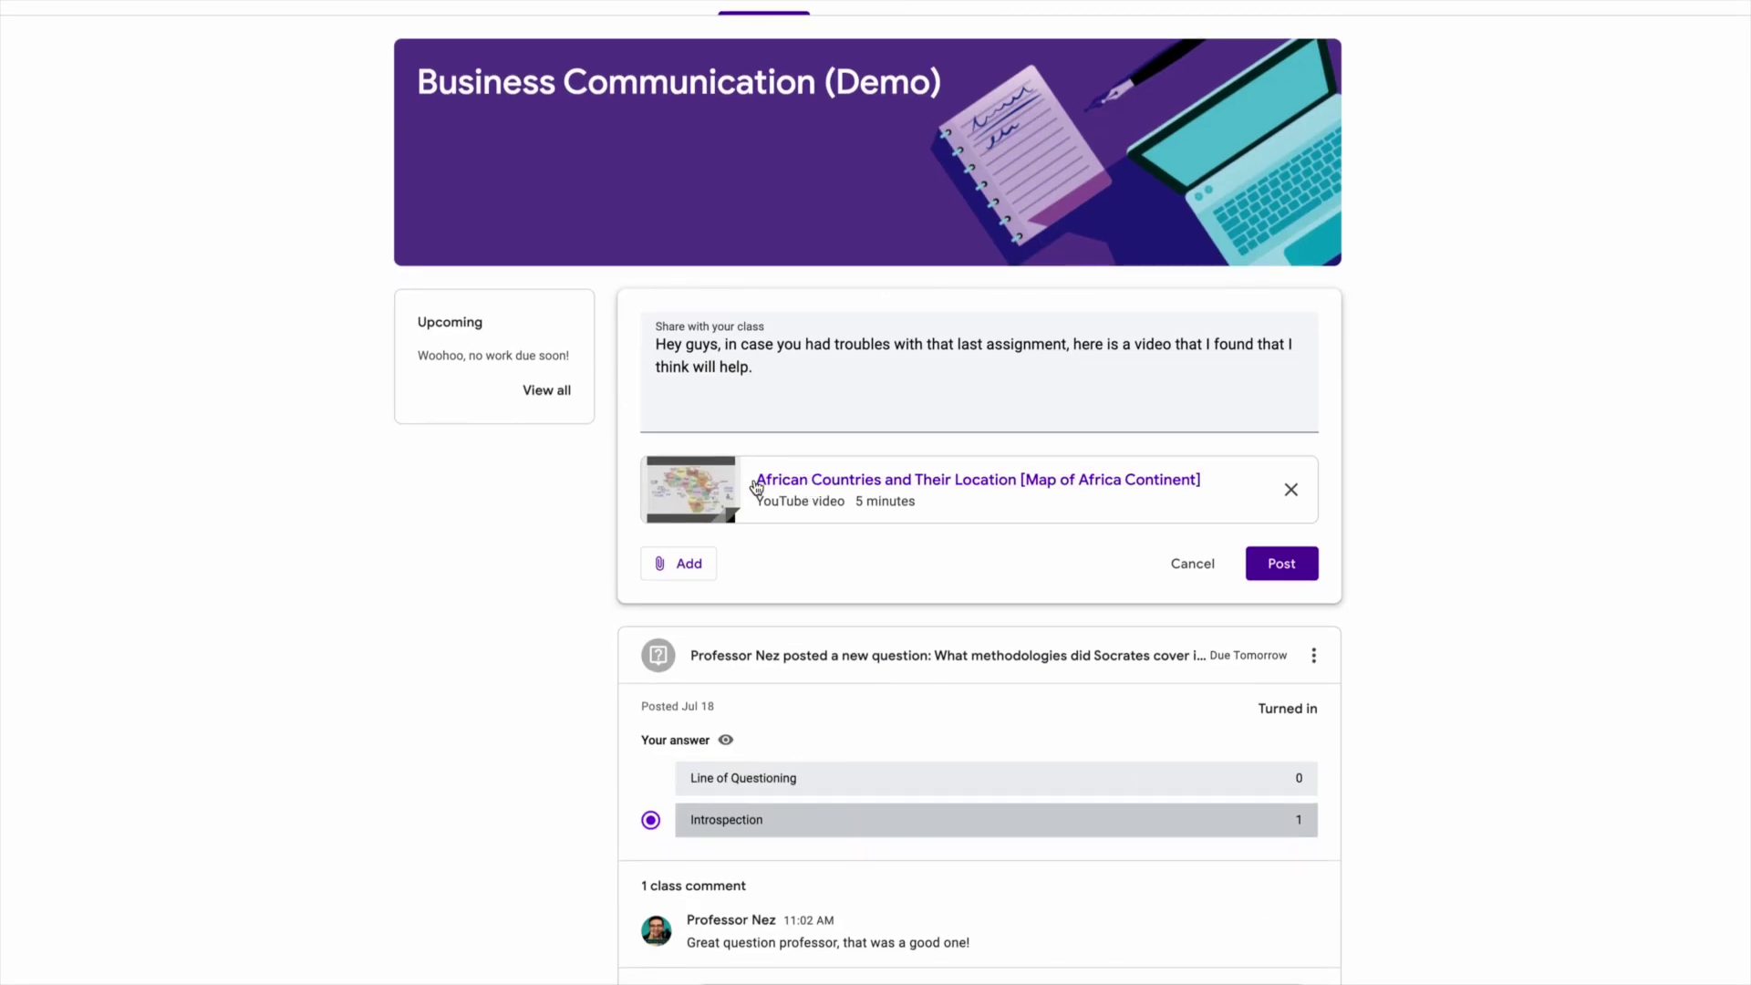
{"action": "left_click", "coordinate": [705, 568]}
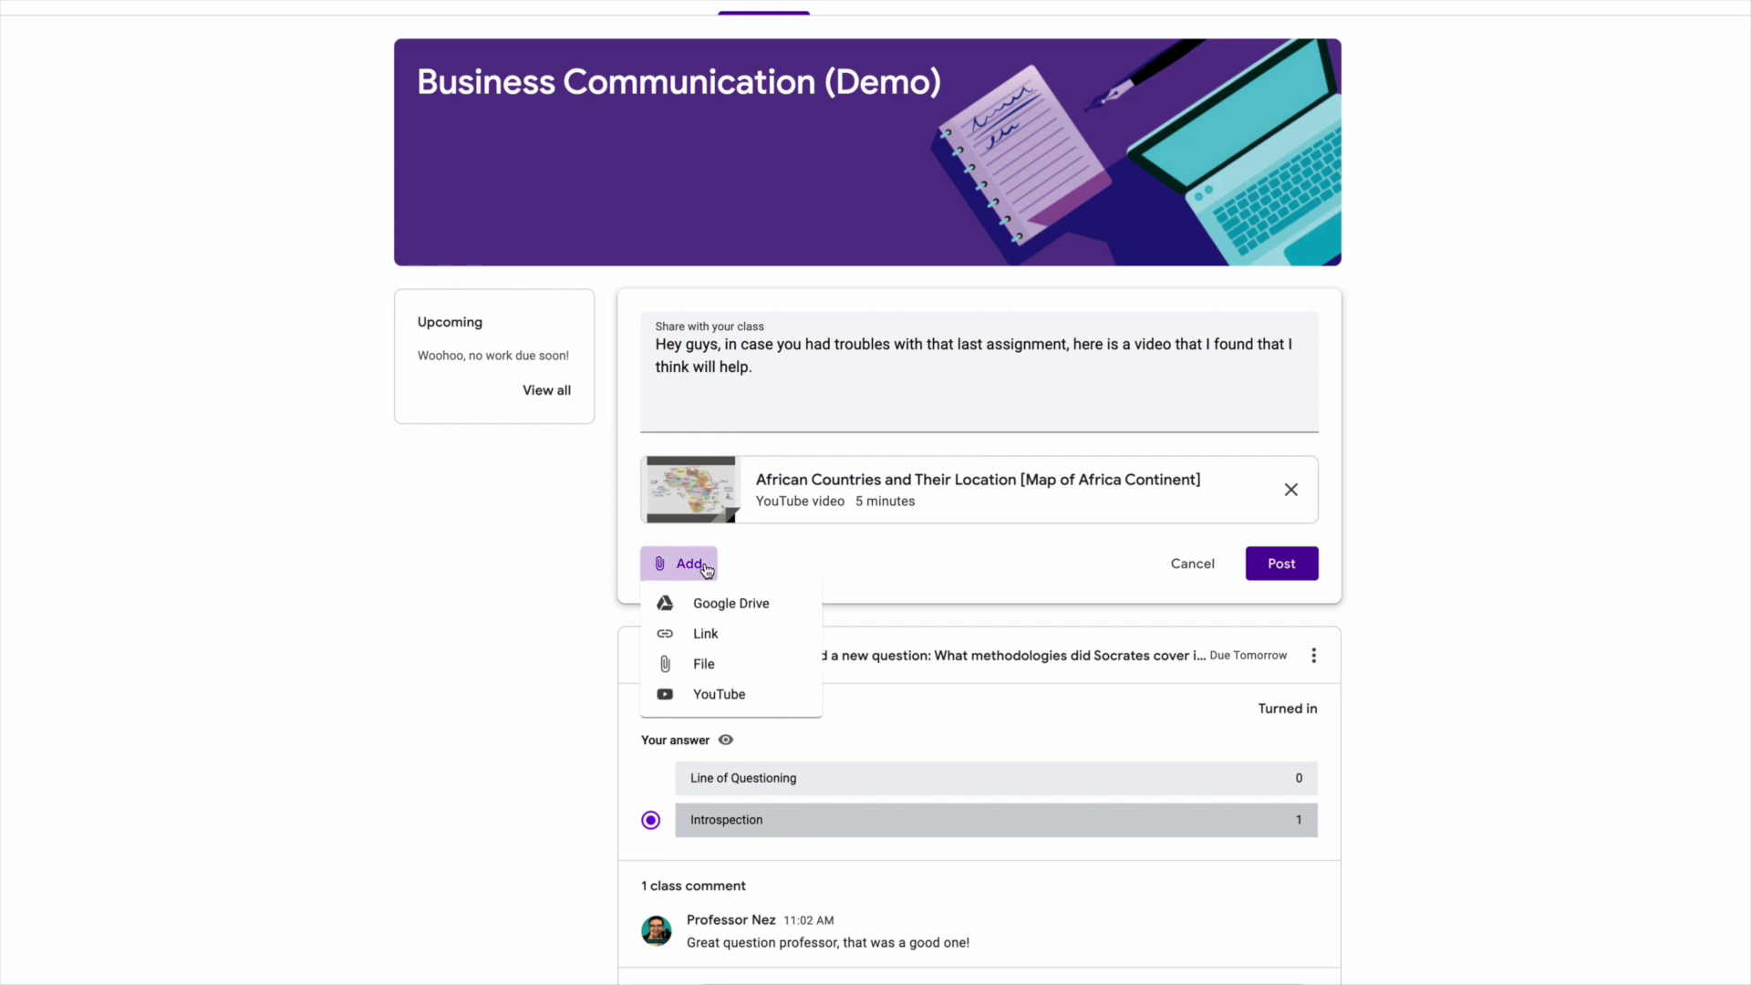
{"action": "left_click", "coordinate": [705, 567]}
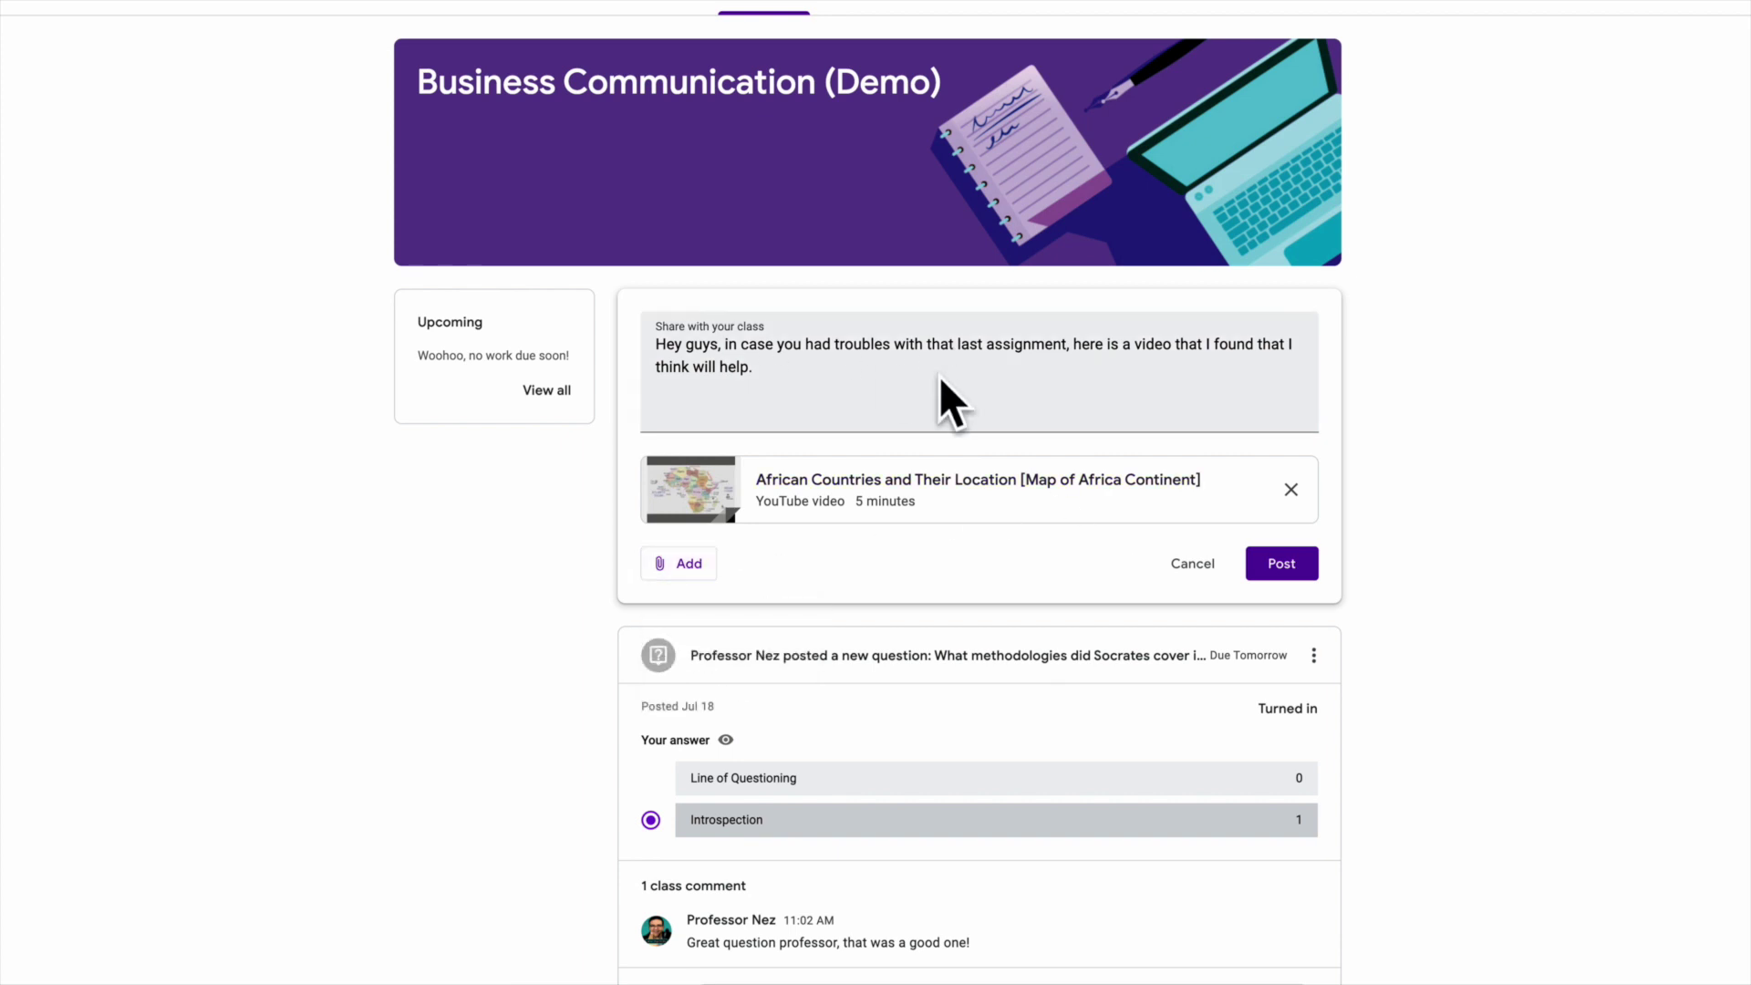
{"action": "left_click", "coordinate": [1291, 565]}
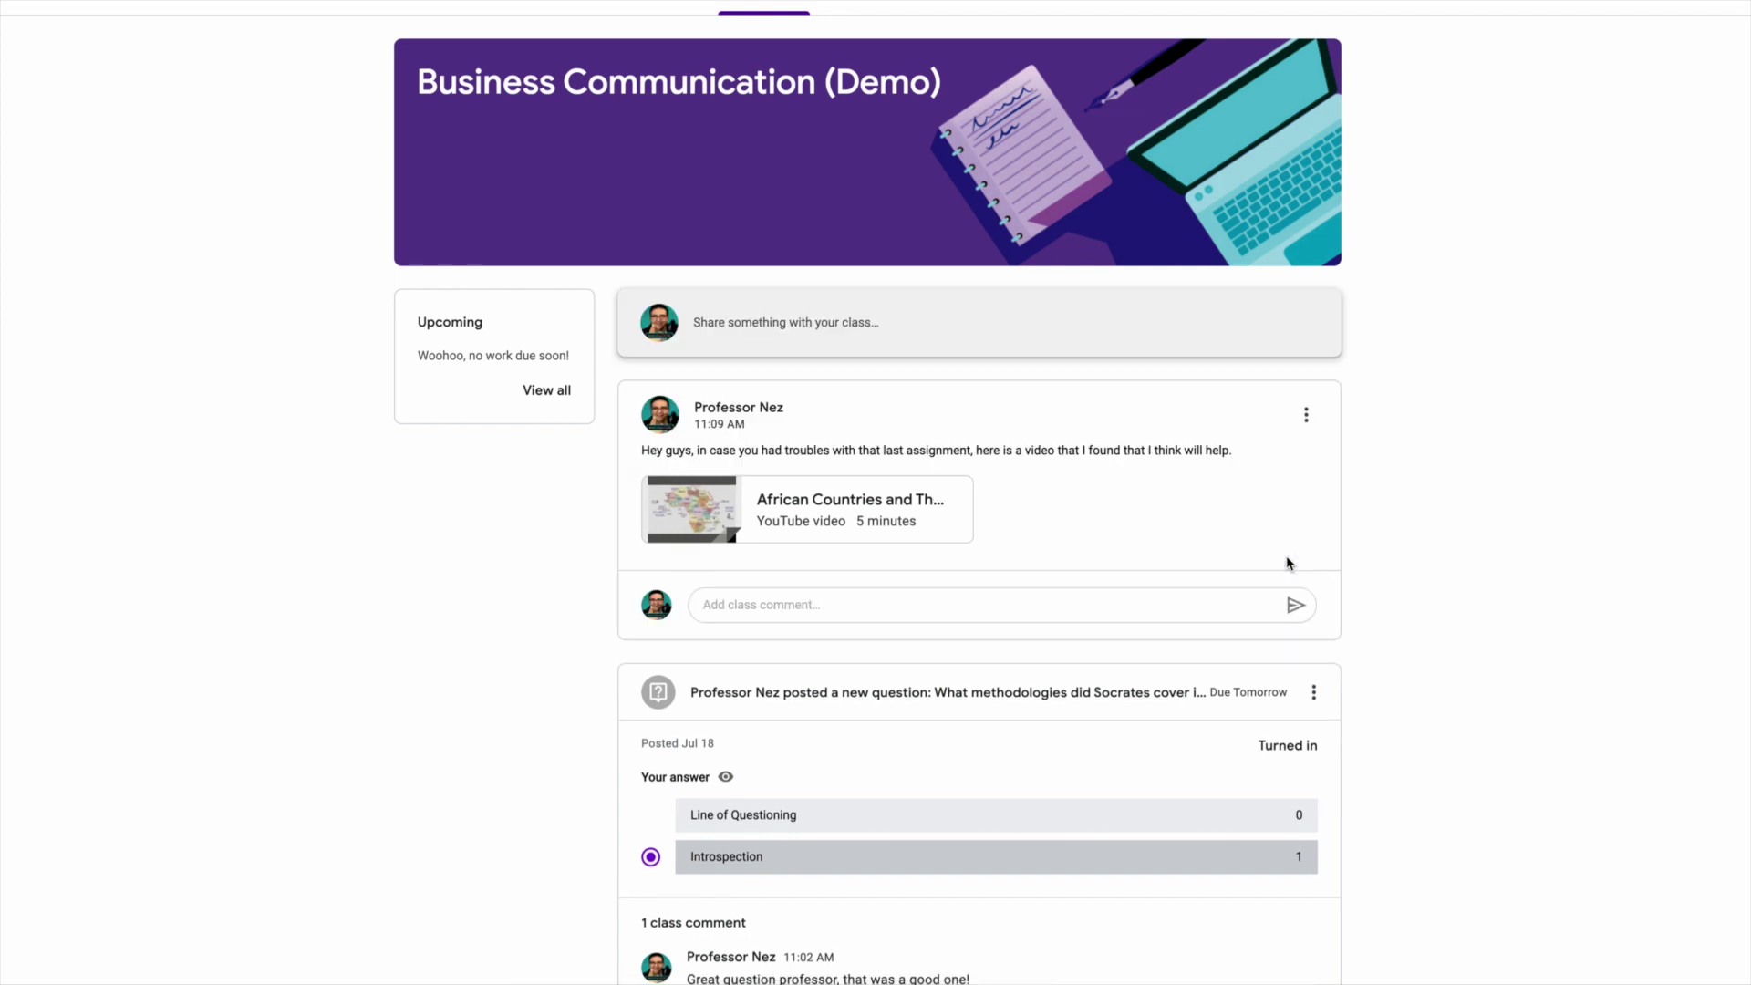
{"action": "scroll", "coordinate": [1125, 518], "scroll_direction": "down", "scroll_amount": 1}
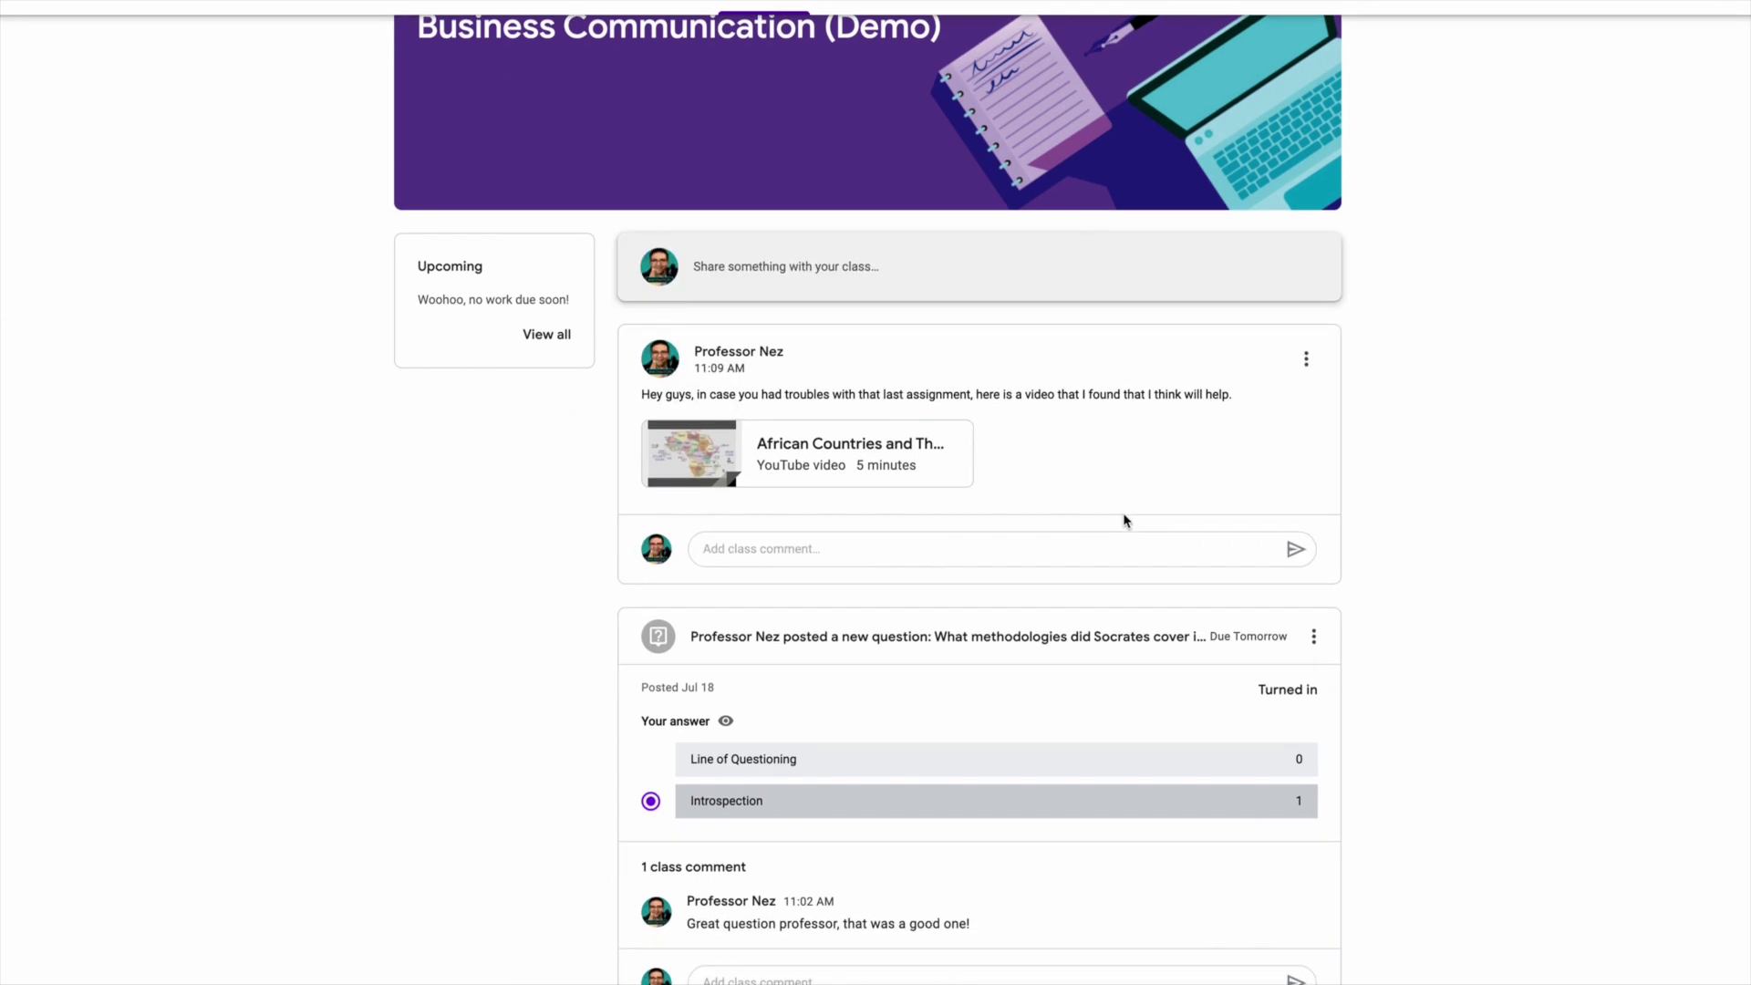
{"action": "left_click", "coordinate": [1305, 362]}
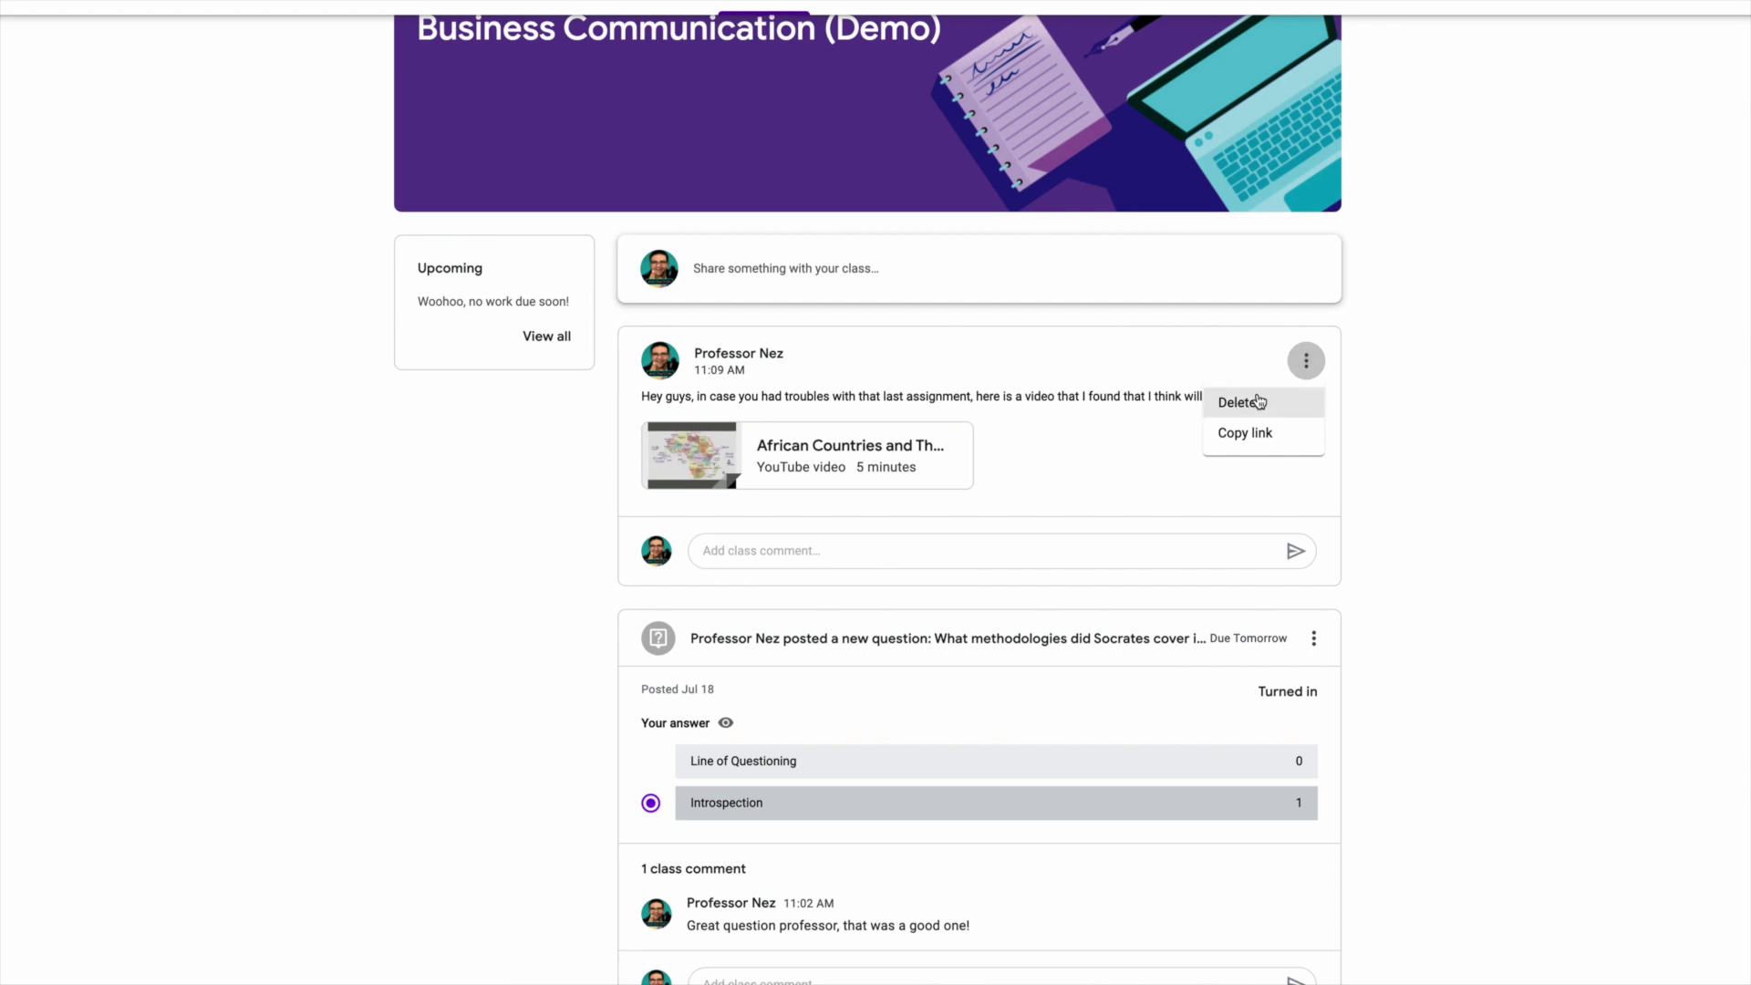
{"action": "left_click", "coordinate": [1306, 363]}
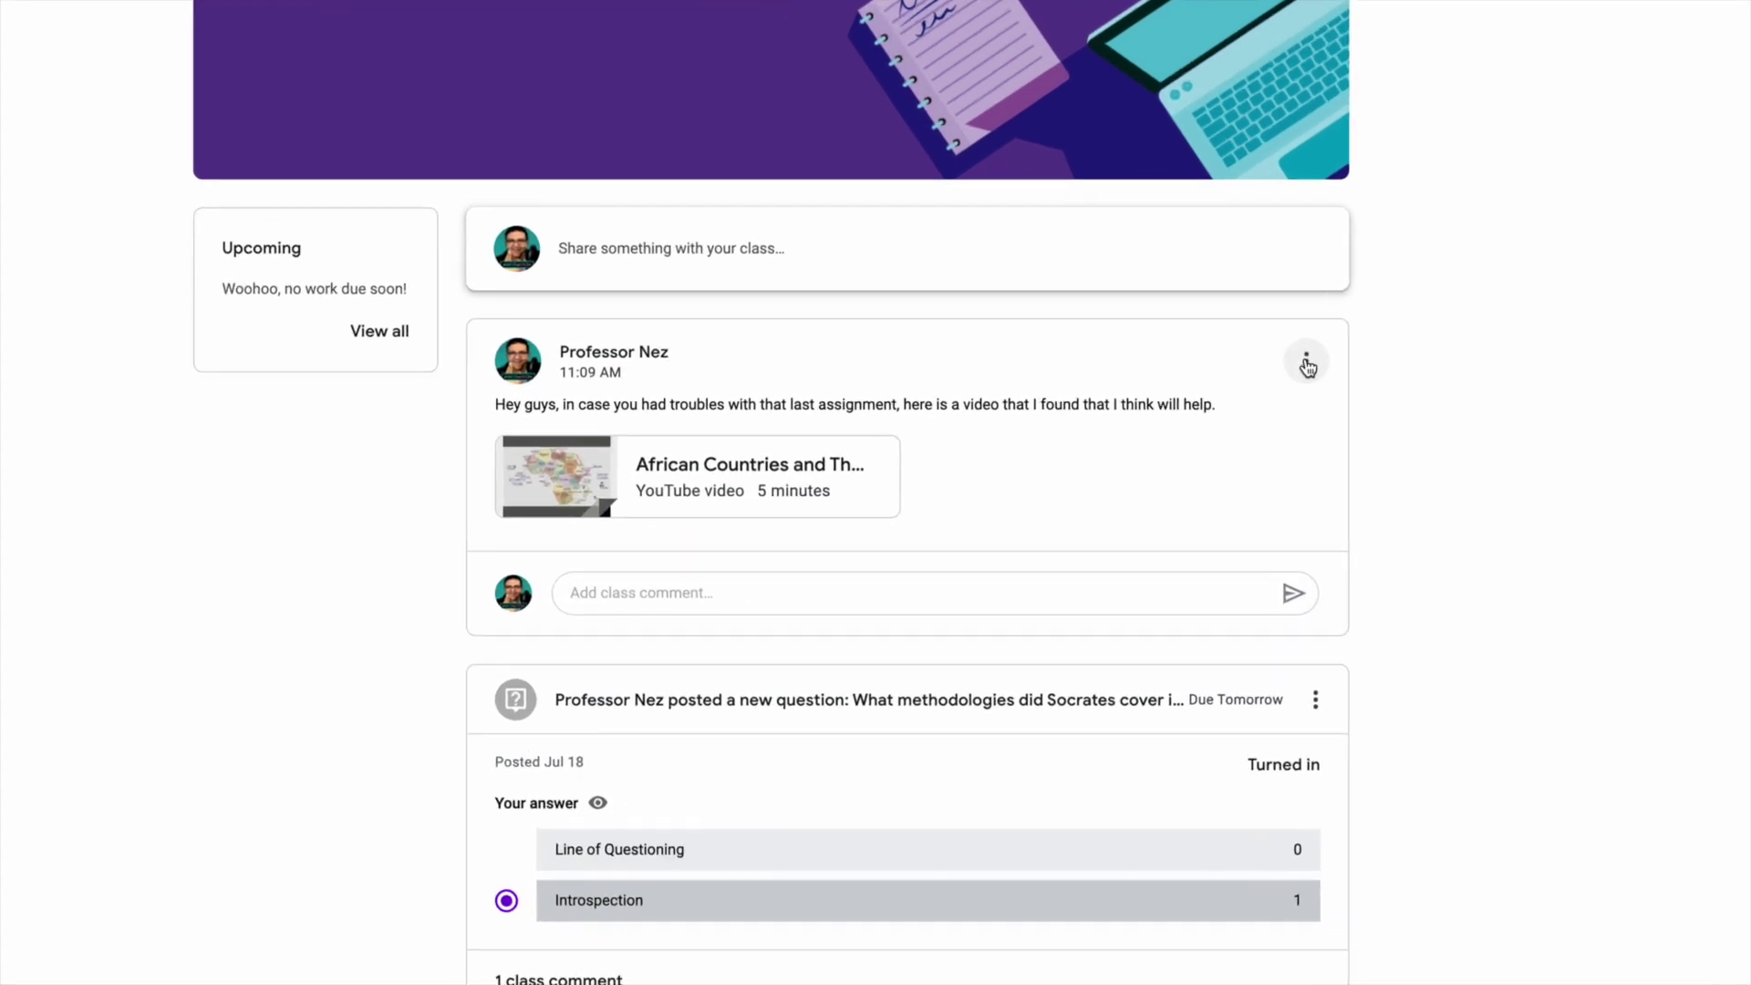
{"action": "left_click", "coordinate": [1306, 363]}
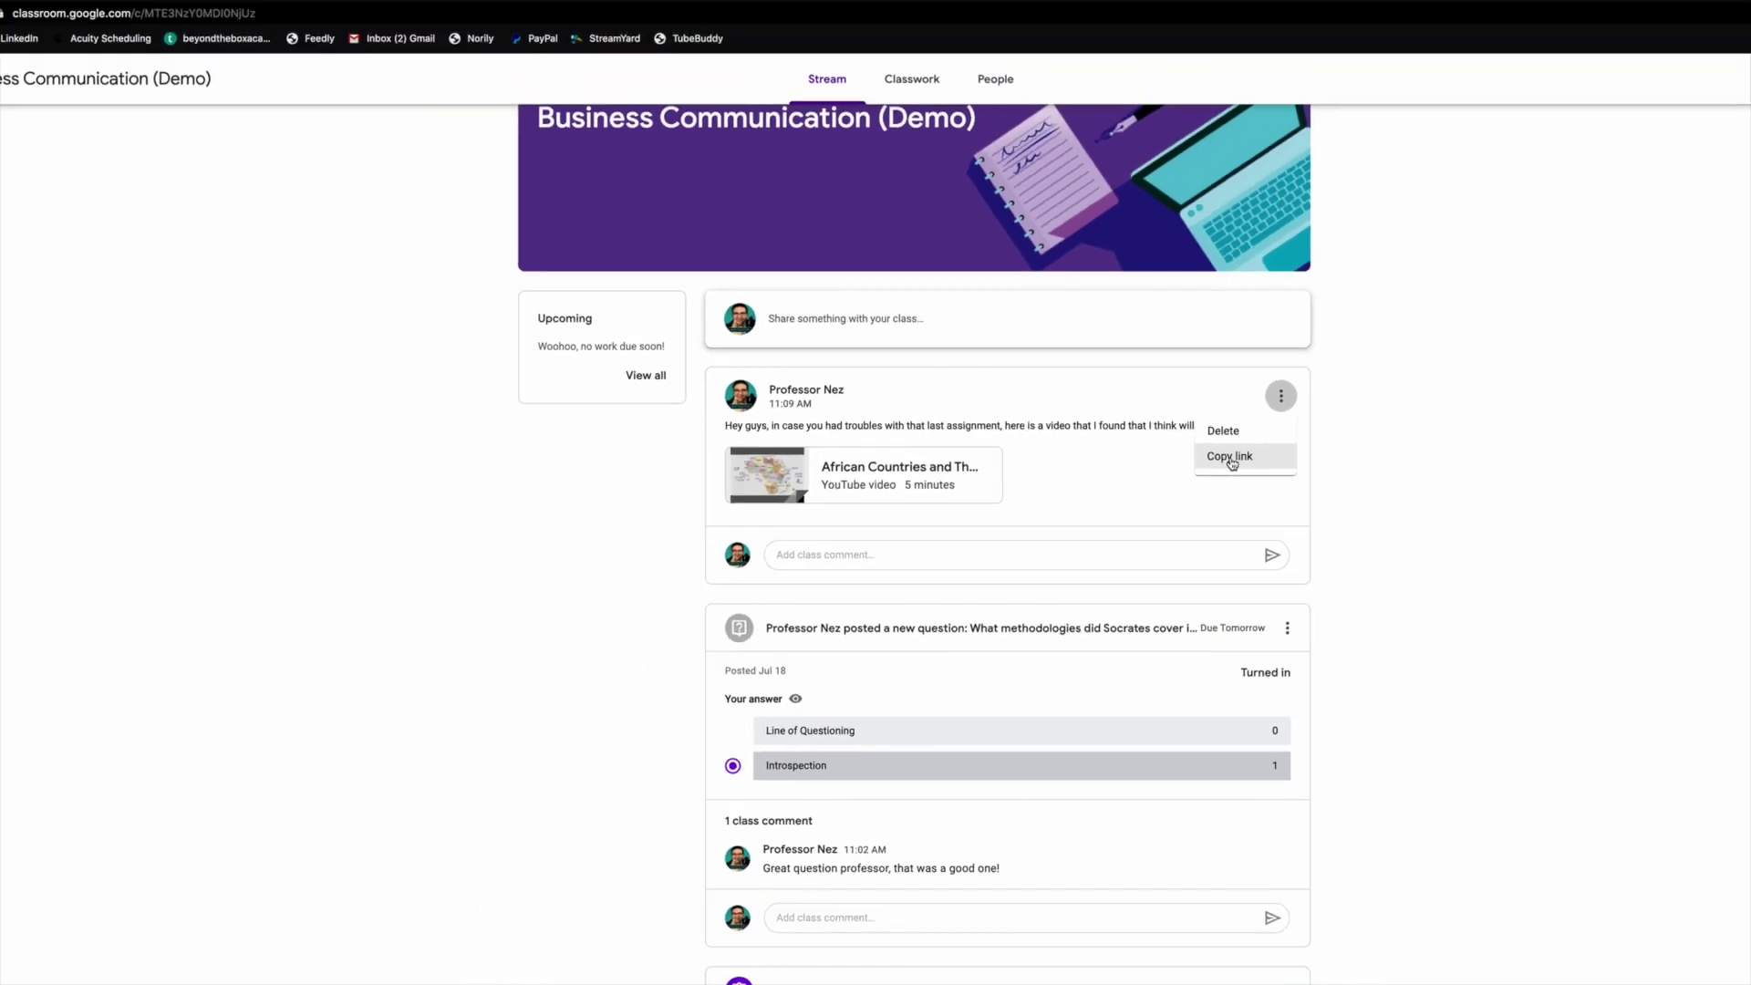
{"action": "scroll", "coordinate": [1101, 522], "scroll_direction": "up", "scroll_amount": 2}
{"action": "left_click", "coordinate": [912, 365]}
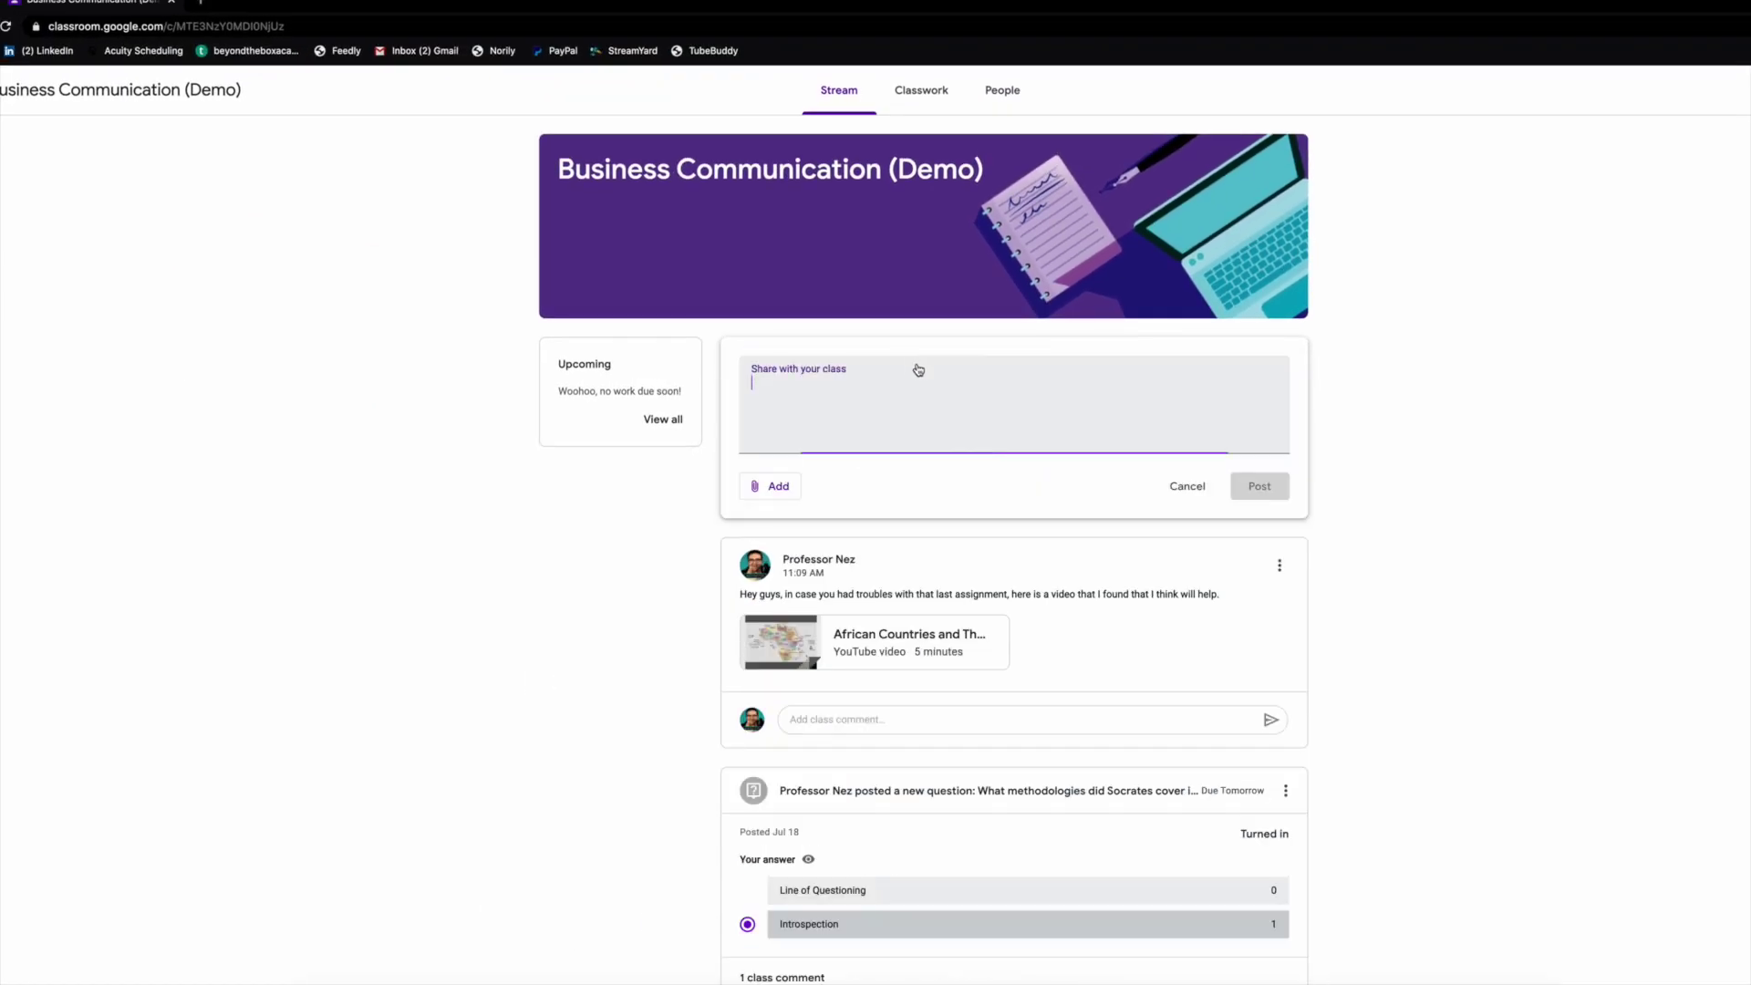
{"action": "left_click", "coordinate": [1183, 487]}
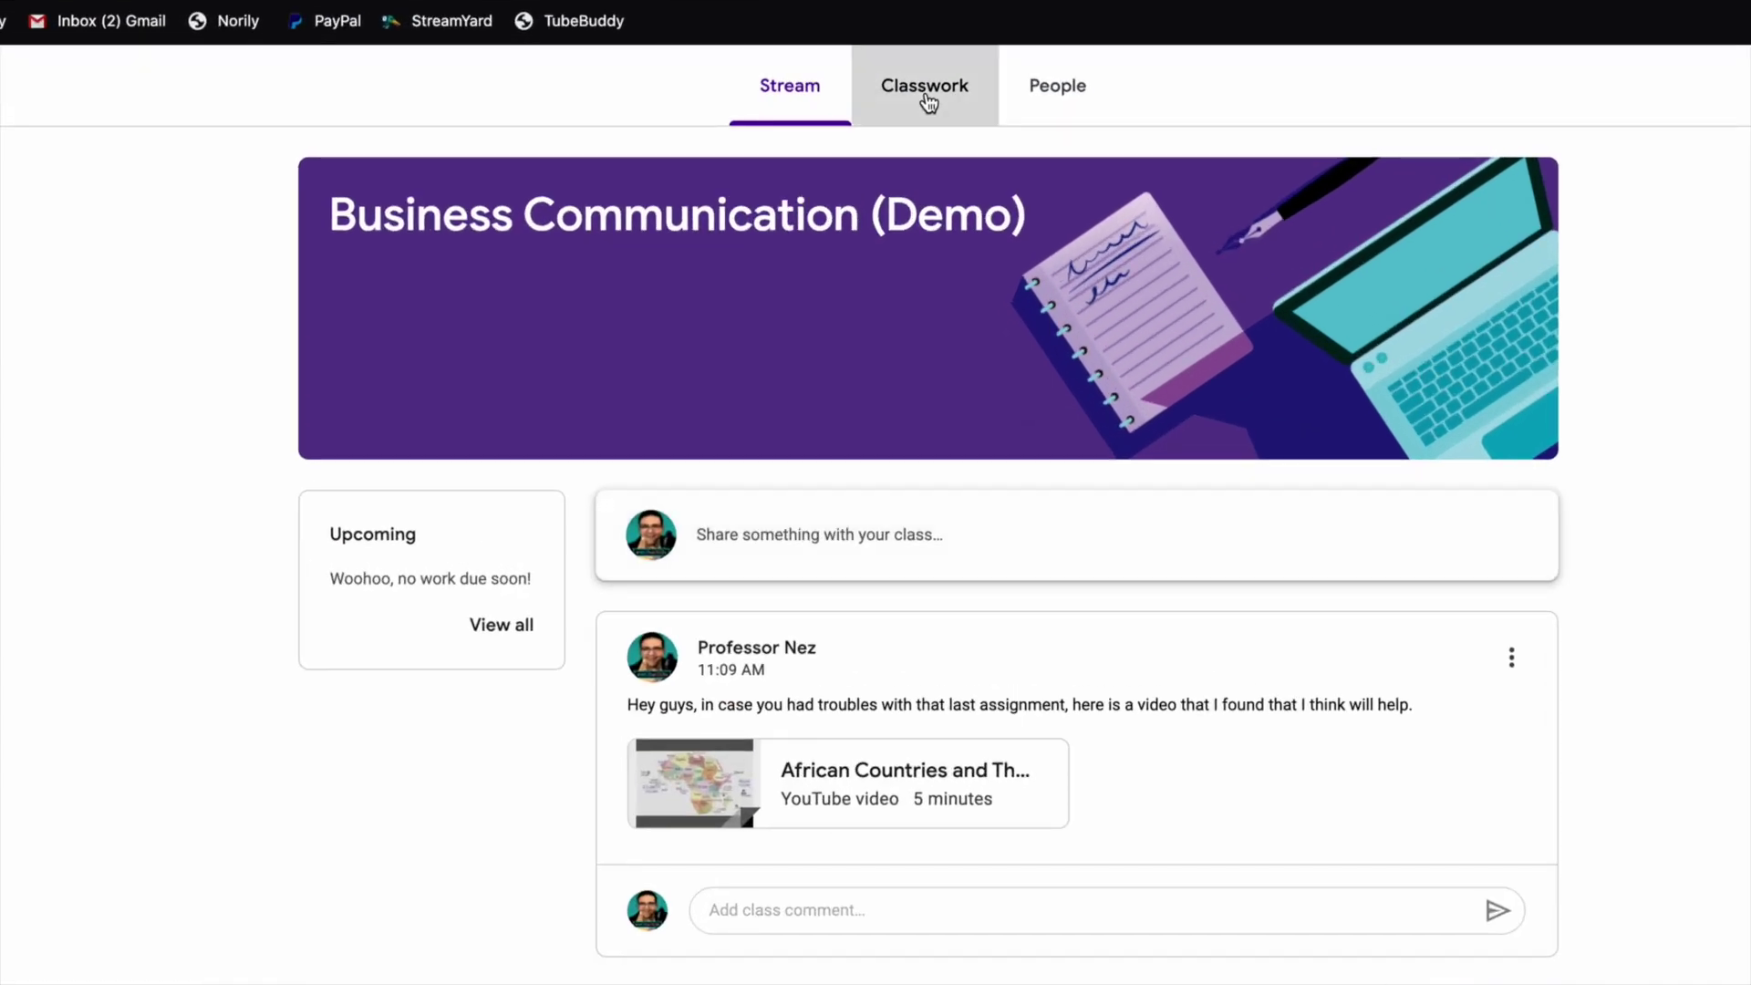
Browse Classwork and the Course Documents topic, then filter to the Week 2 (8/31-9/7) topic.
{"action": "left_click", "coordinate": [919, 101]}
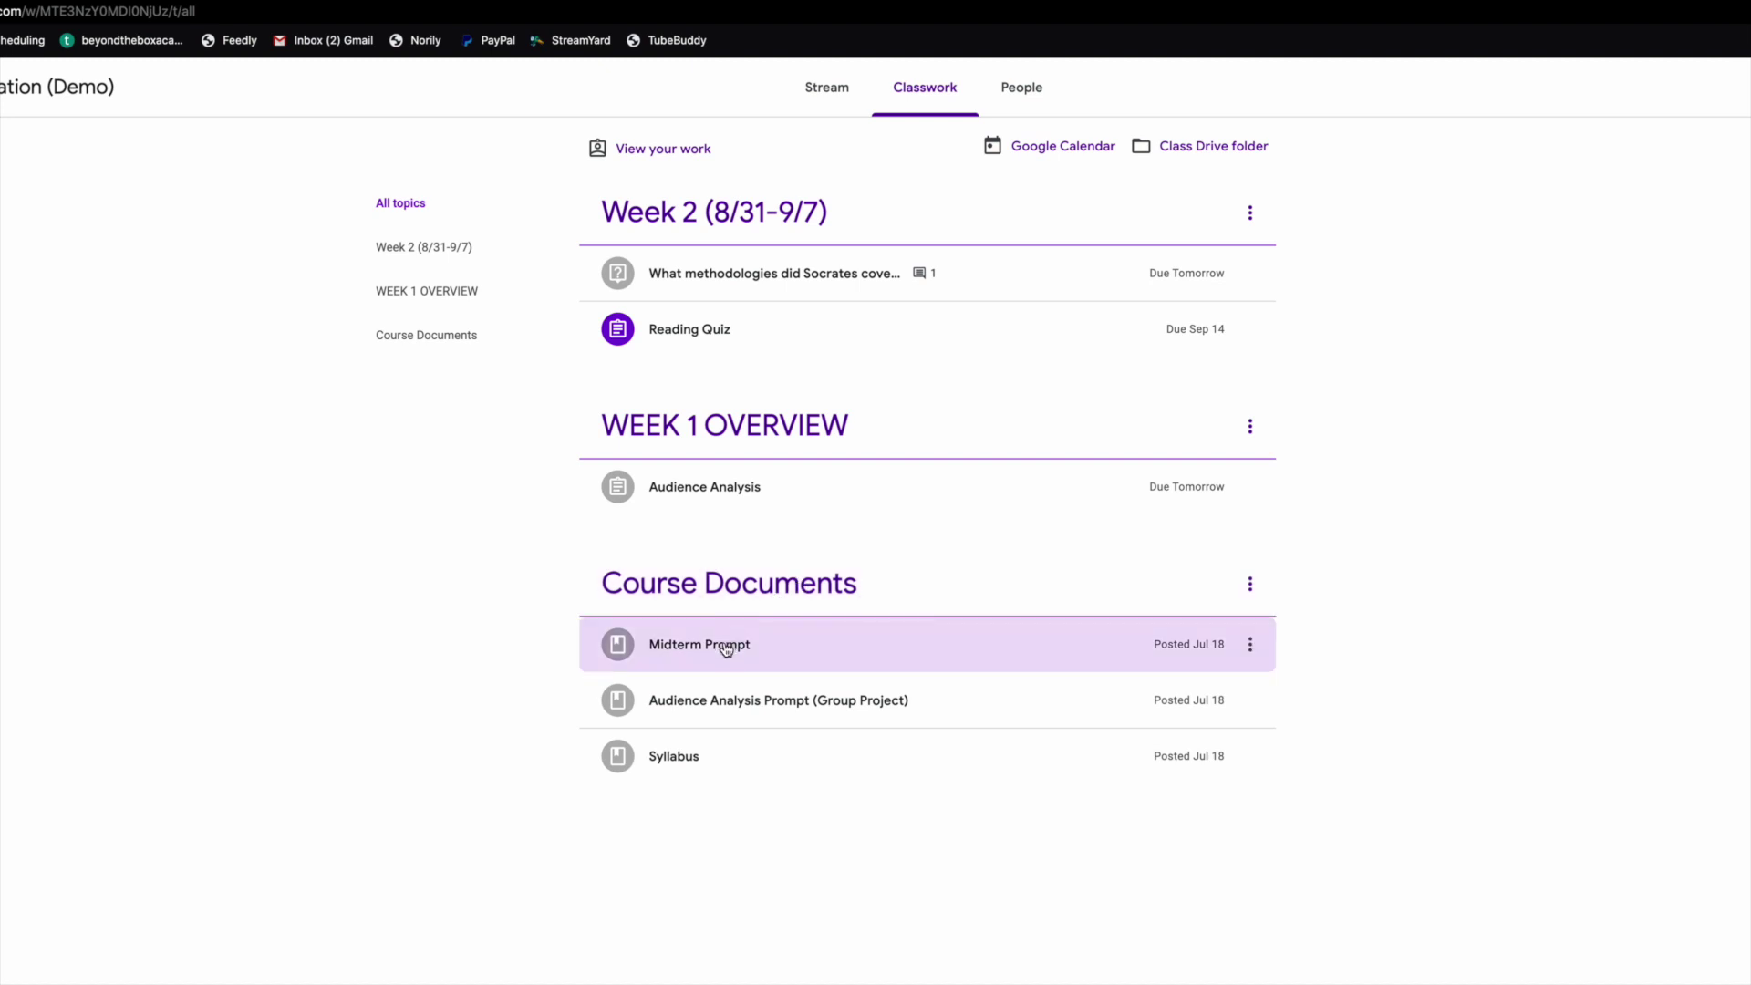
{"action": "left_click", "coordinate": [755, 602]}
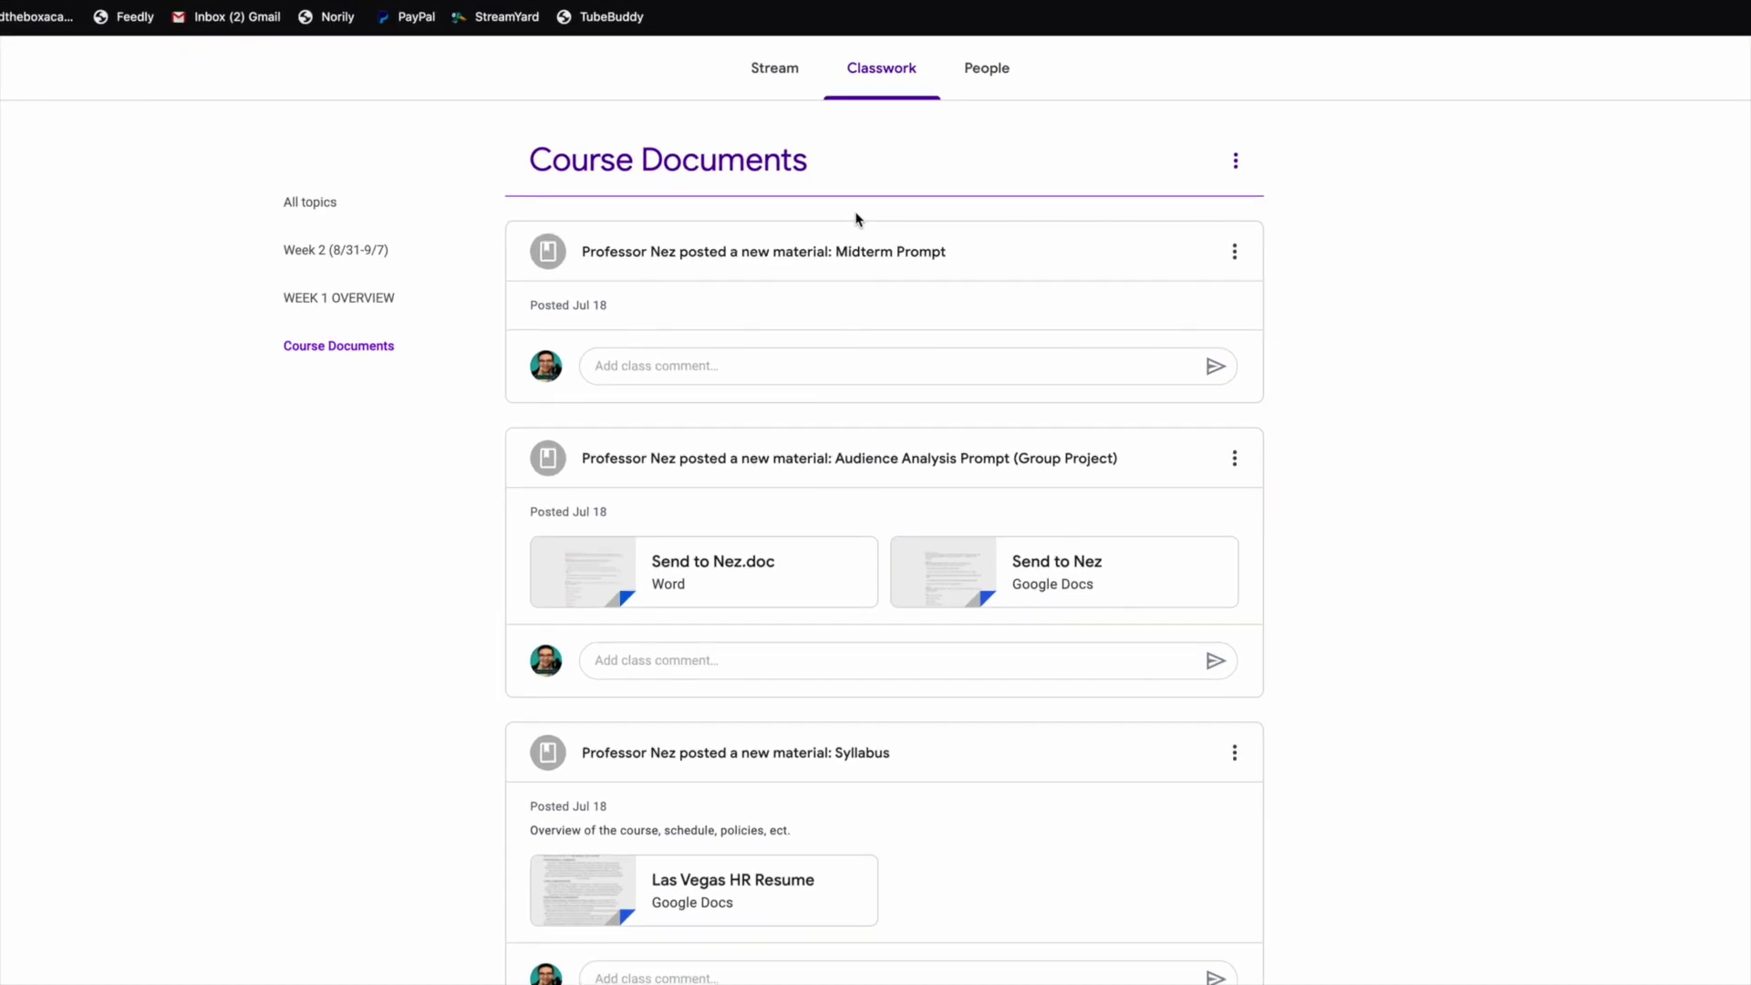
{"action": "left_click", "coordinate": [878, 83]}
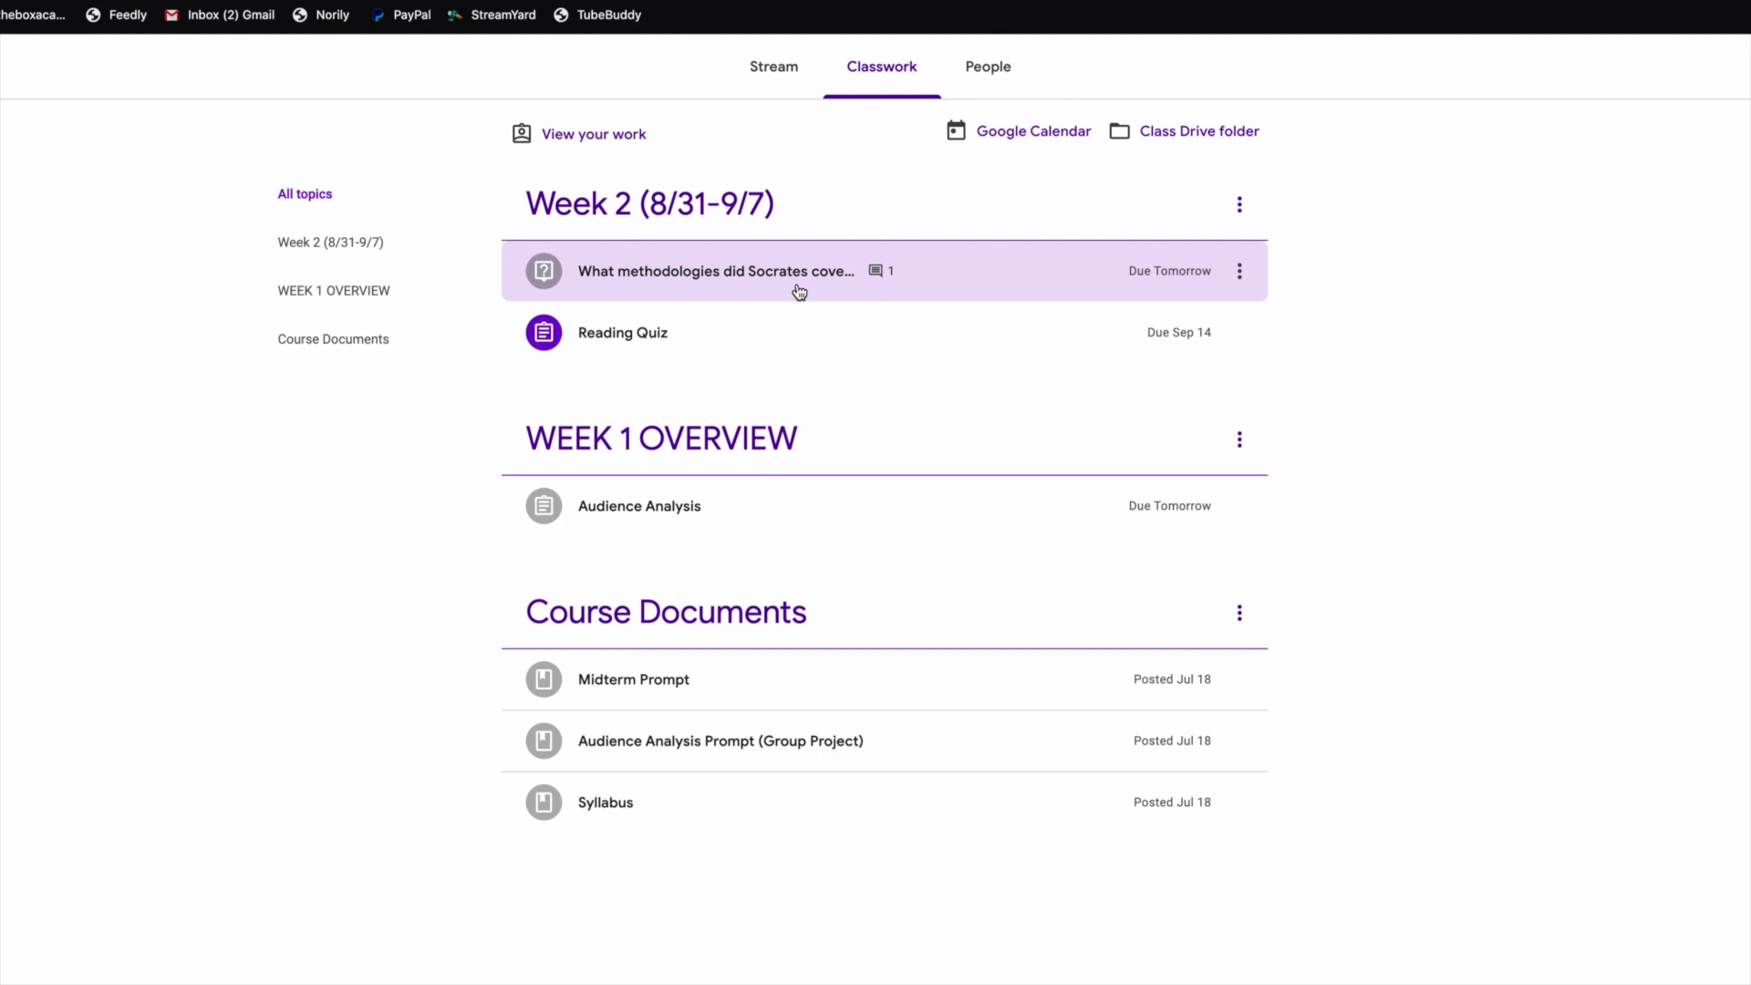
{"action": "left_click", "coordinate": [651, 209]}
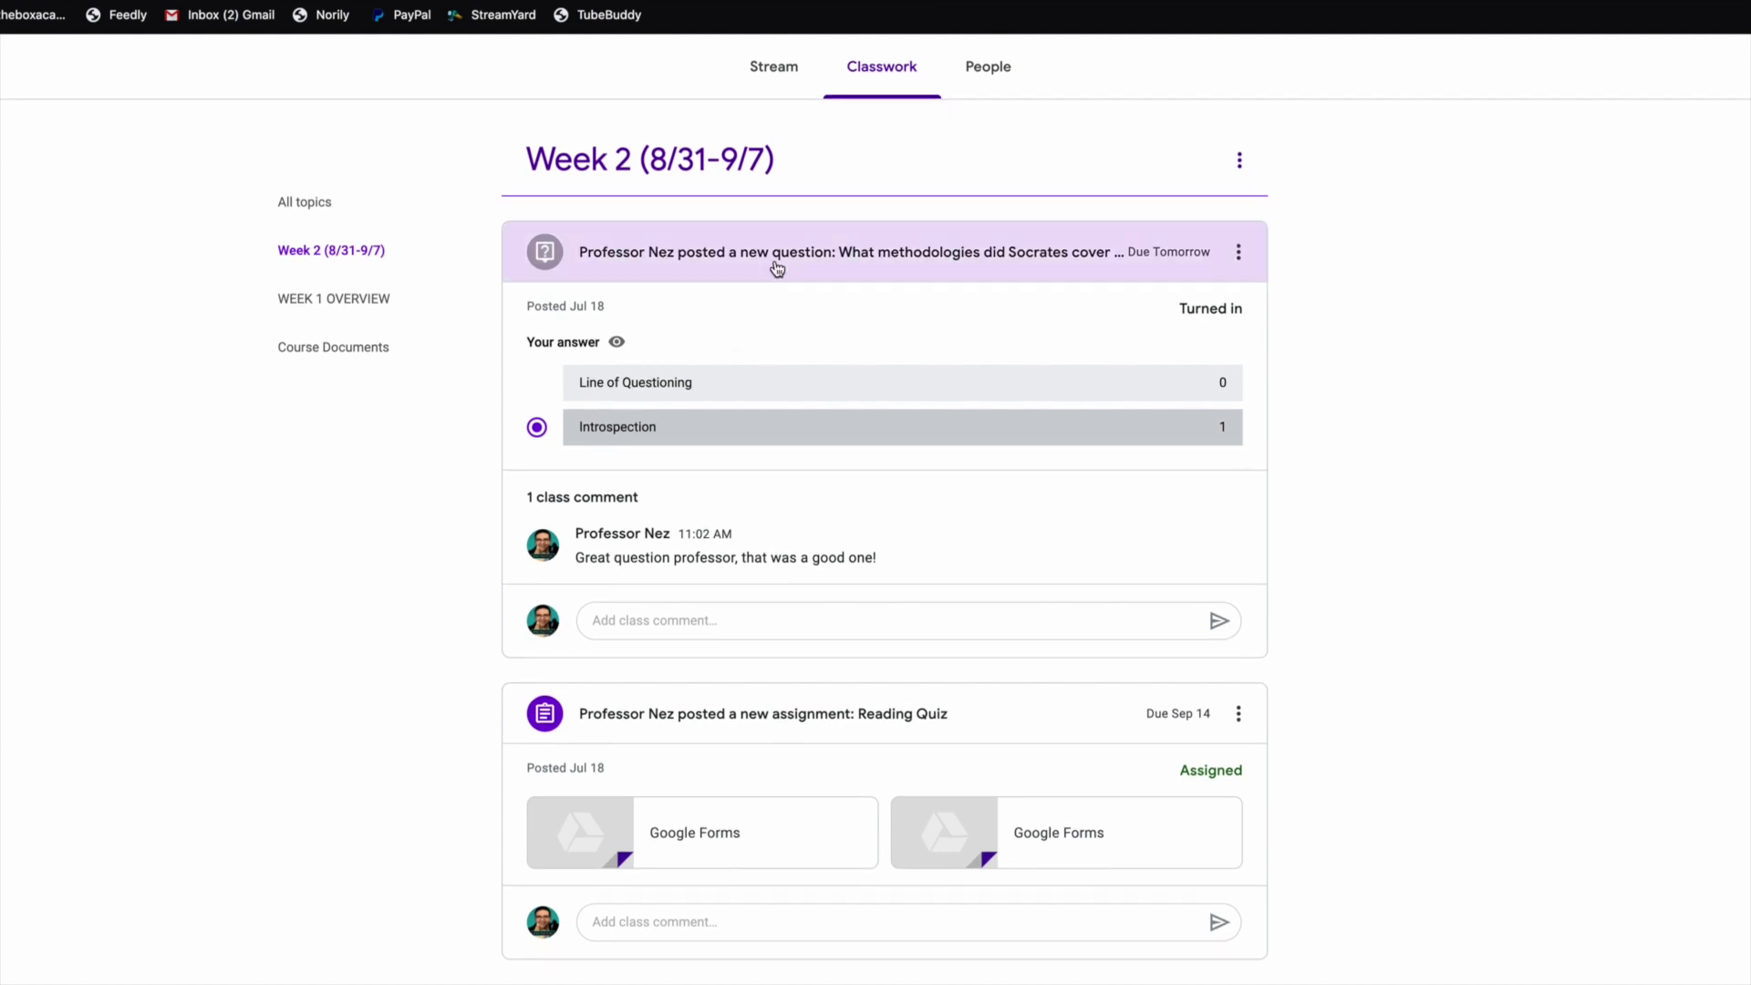
Check the class teachers on People, scroll through the Stream, then go back to the Classwork overview.
{"action": "left_click", "coordinate": [985, 83]}
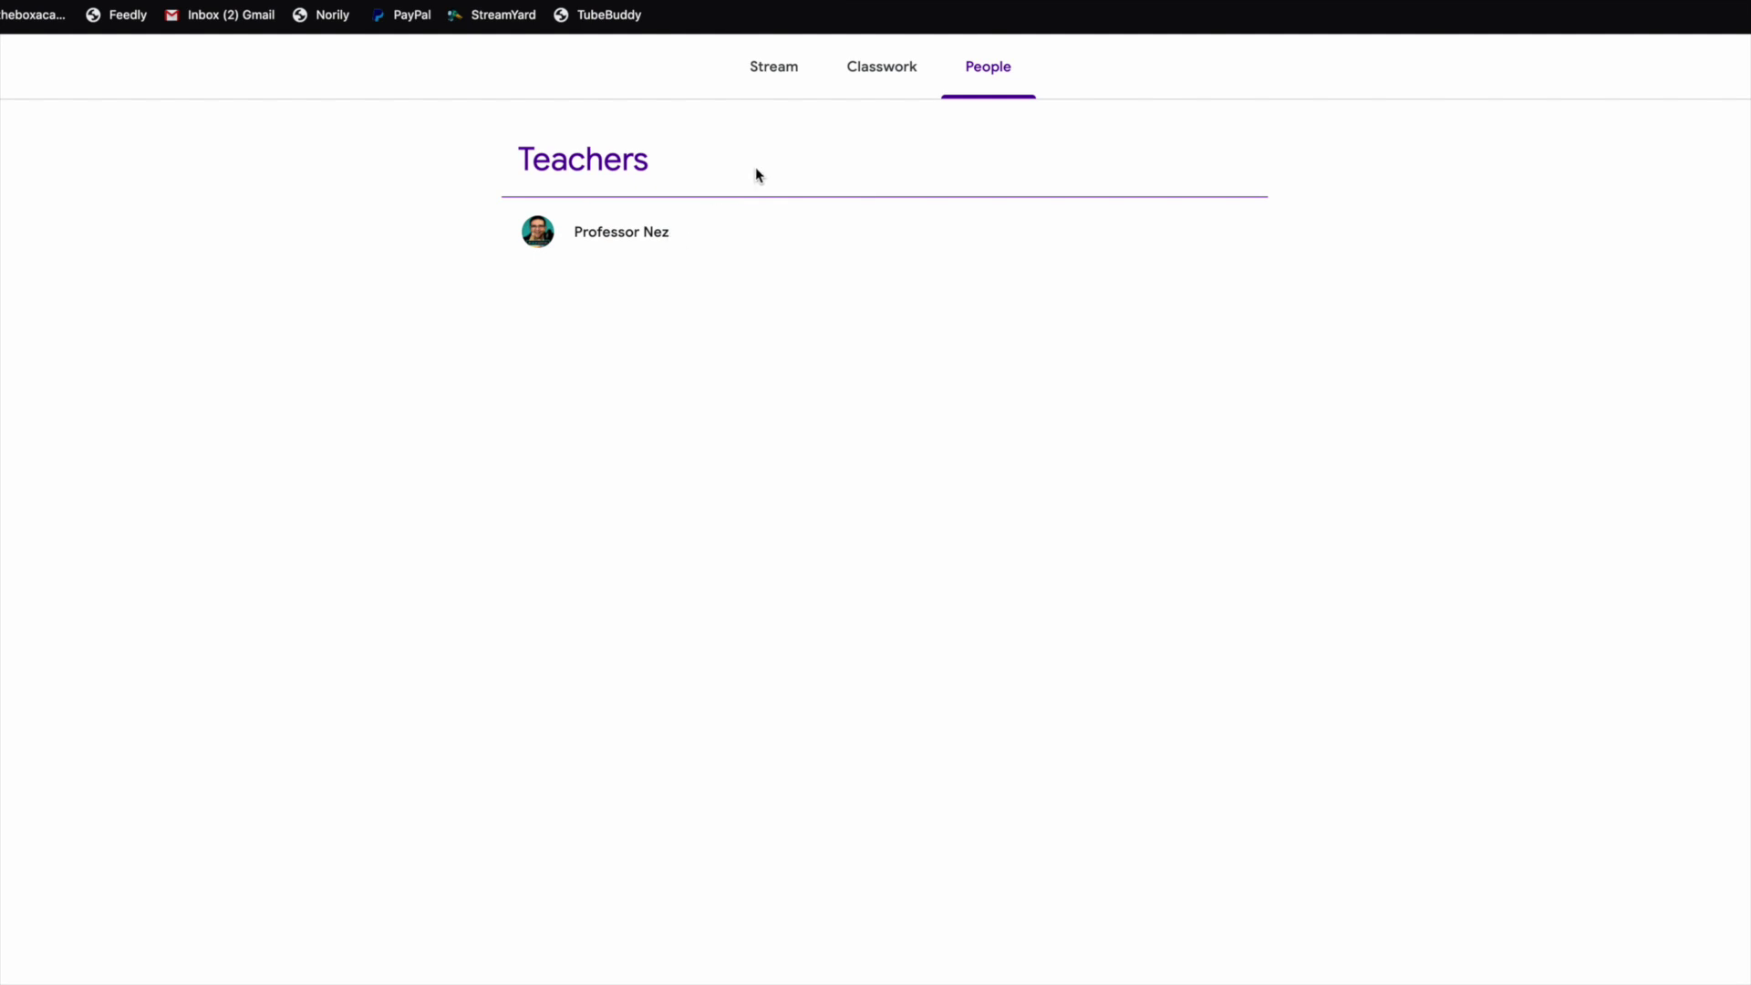
{"action": "left_click", "coordinate": [784, 73]}
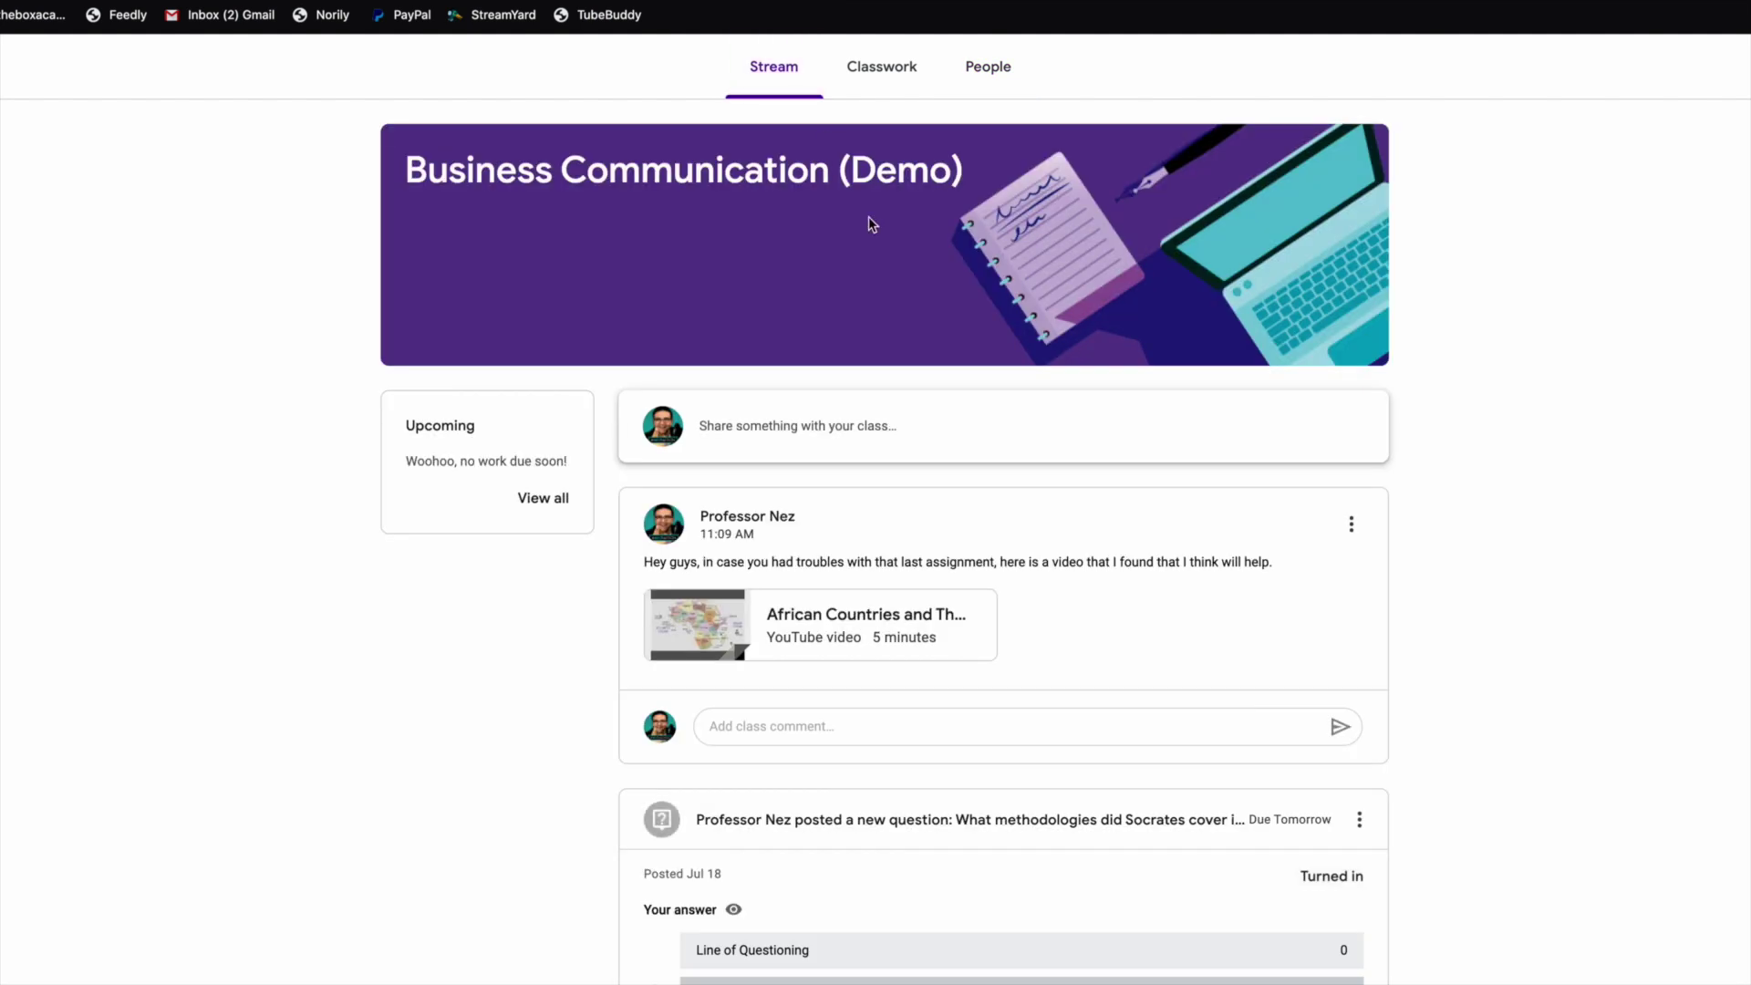
{"action": "scroll", "coordinate": [869, 216], "scroll_direction": "down", "scroll_amount": 4}
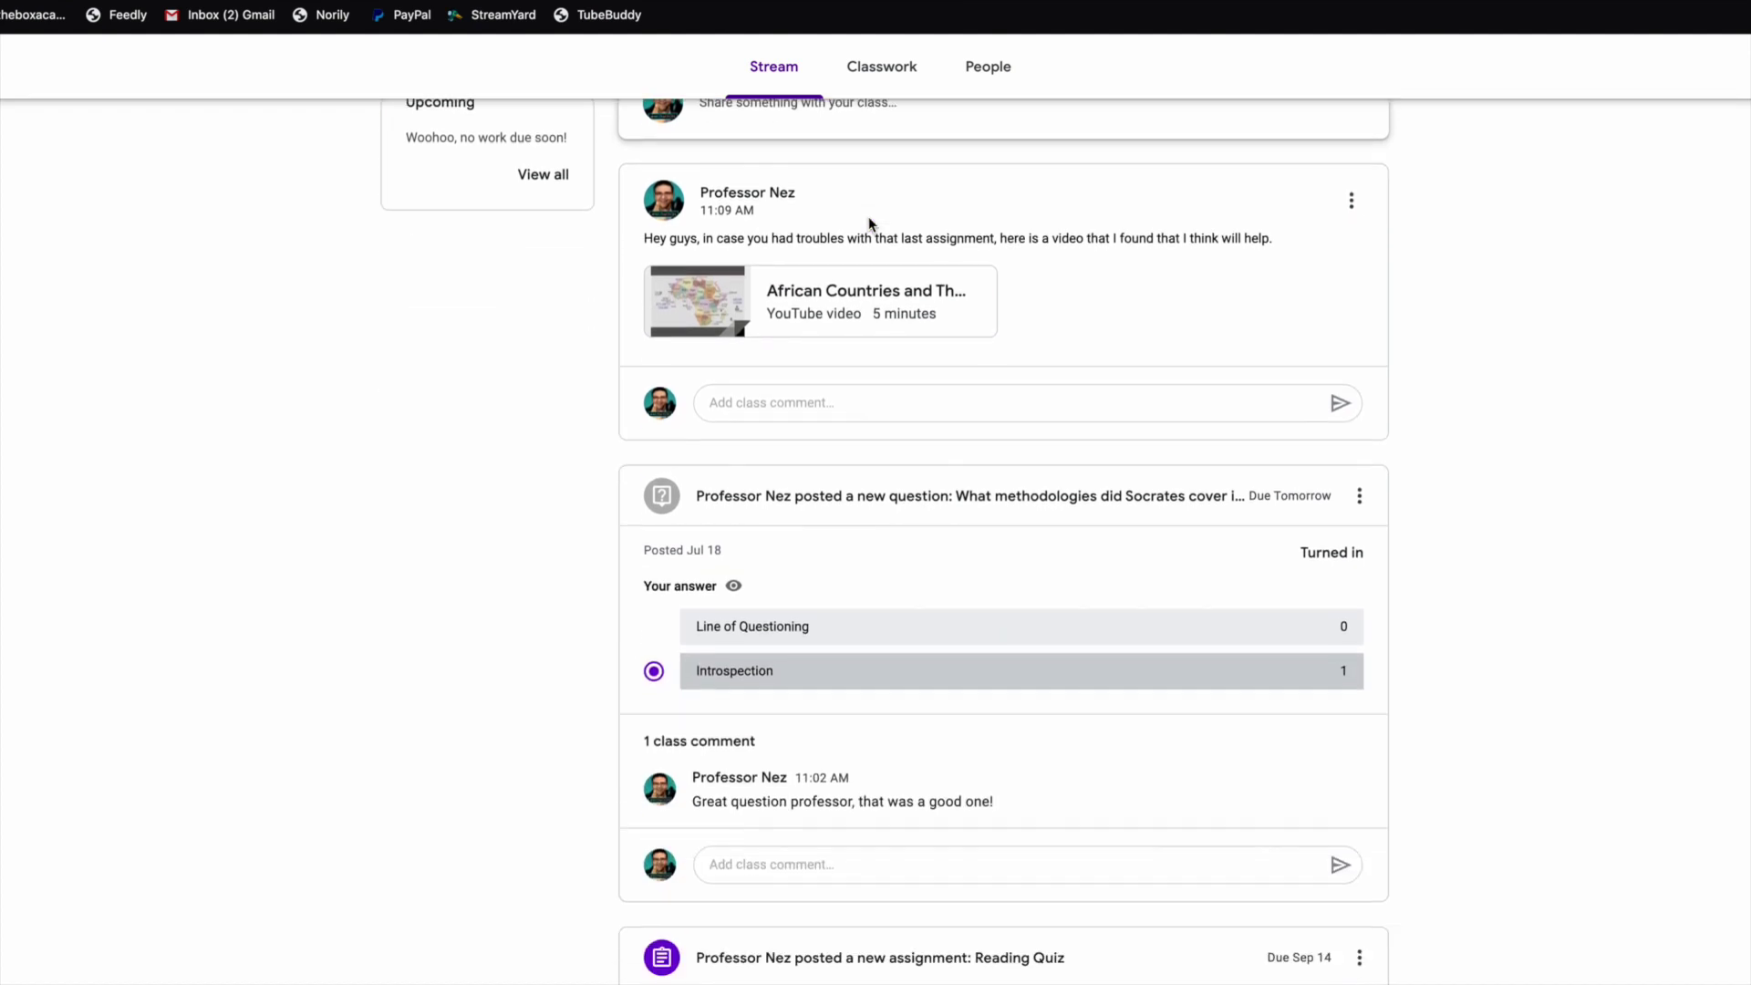
{"action": "scroll", "coordinate": [868, 216], "scroll_direction": "up", "scroll_amount": 4}
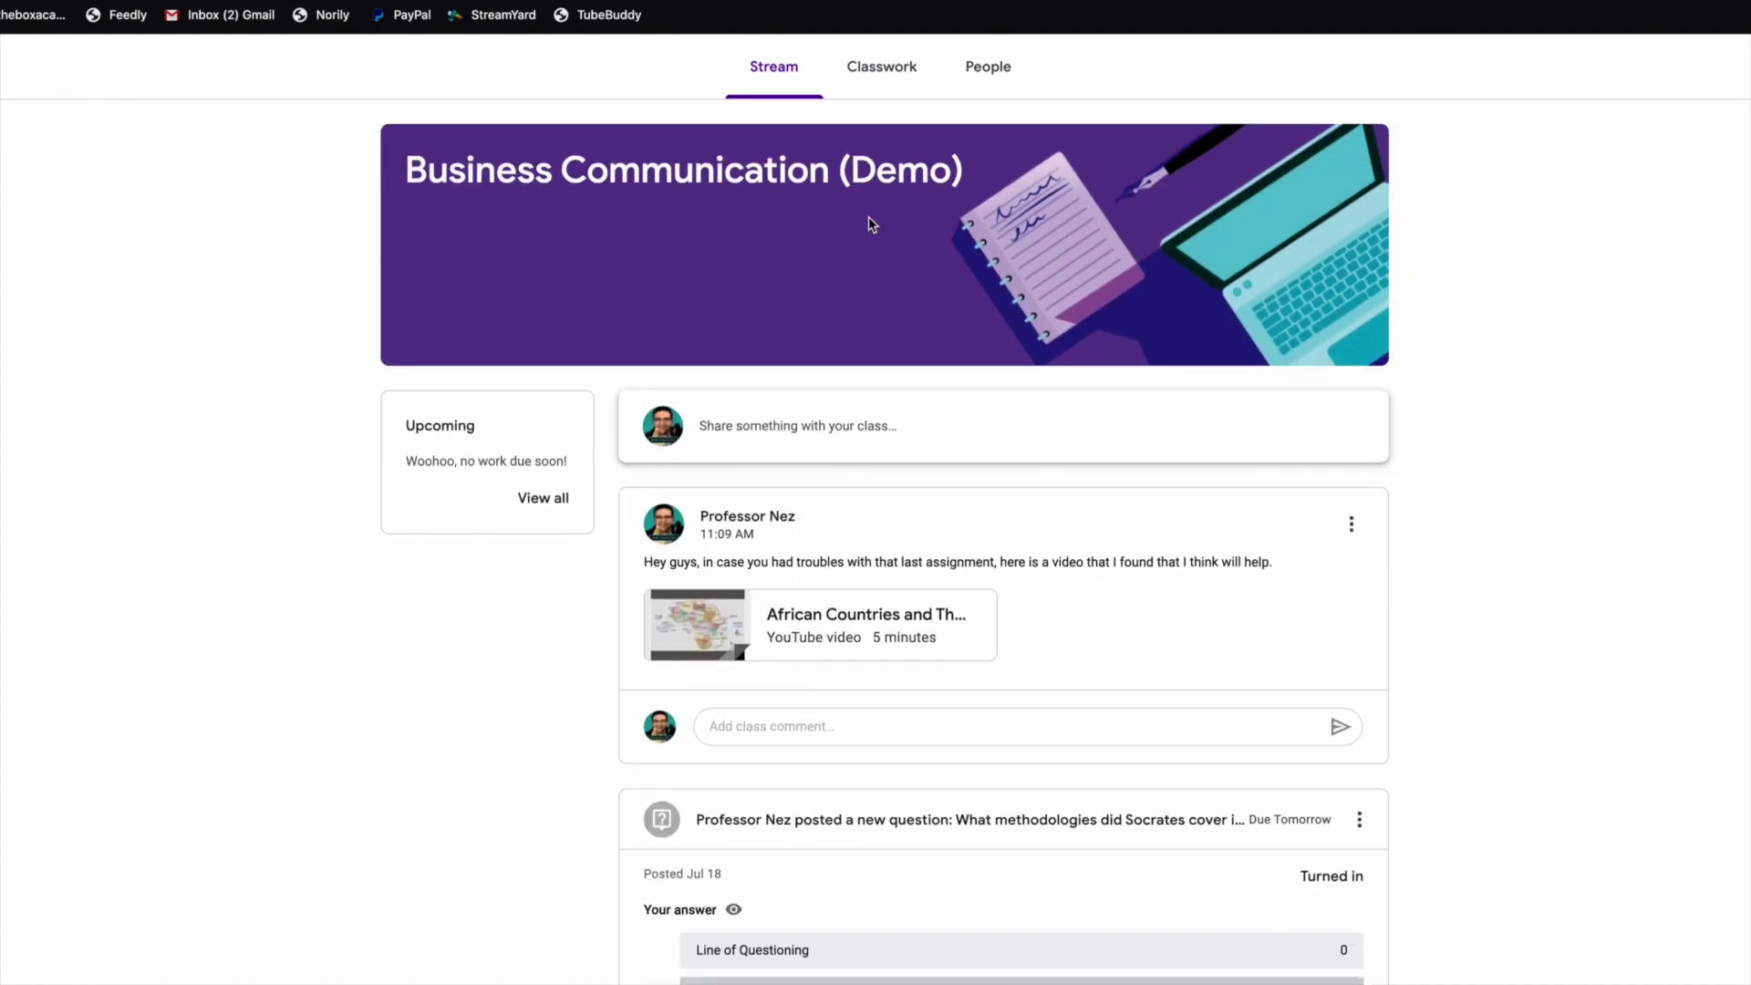
{"action": "scroll", "coordinate": [869, 216], "scroll_direction": "down", "scroll_amount": 2}
{"action": "scroll", "coordinate": [868, 216], "scroll_direction": "up", "scroll_amount": 1}
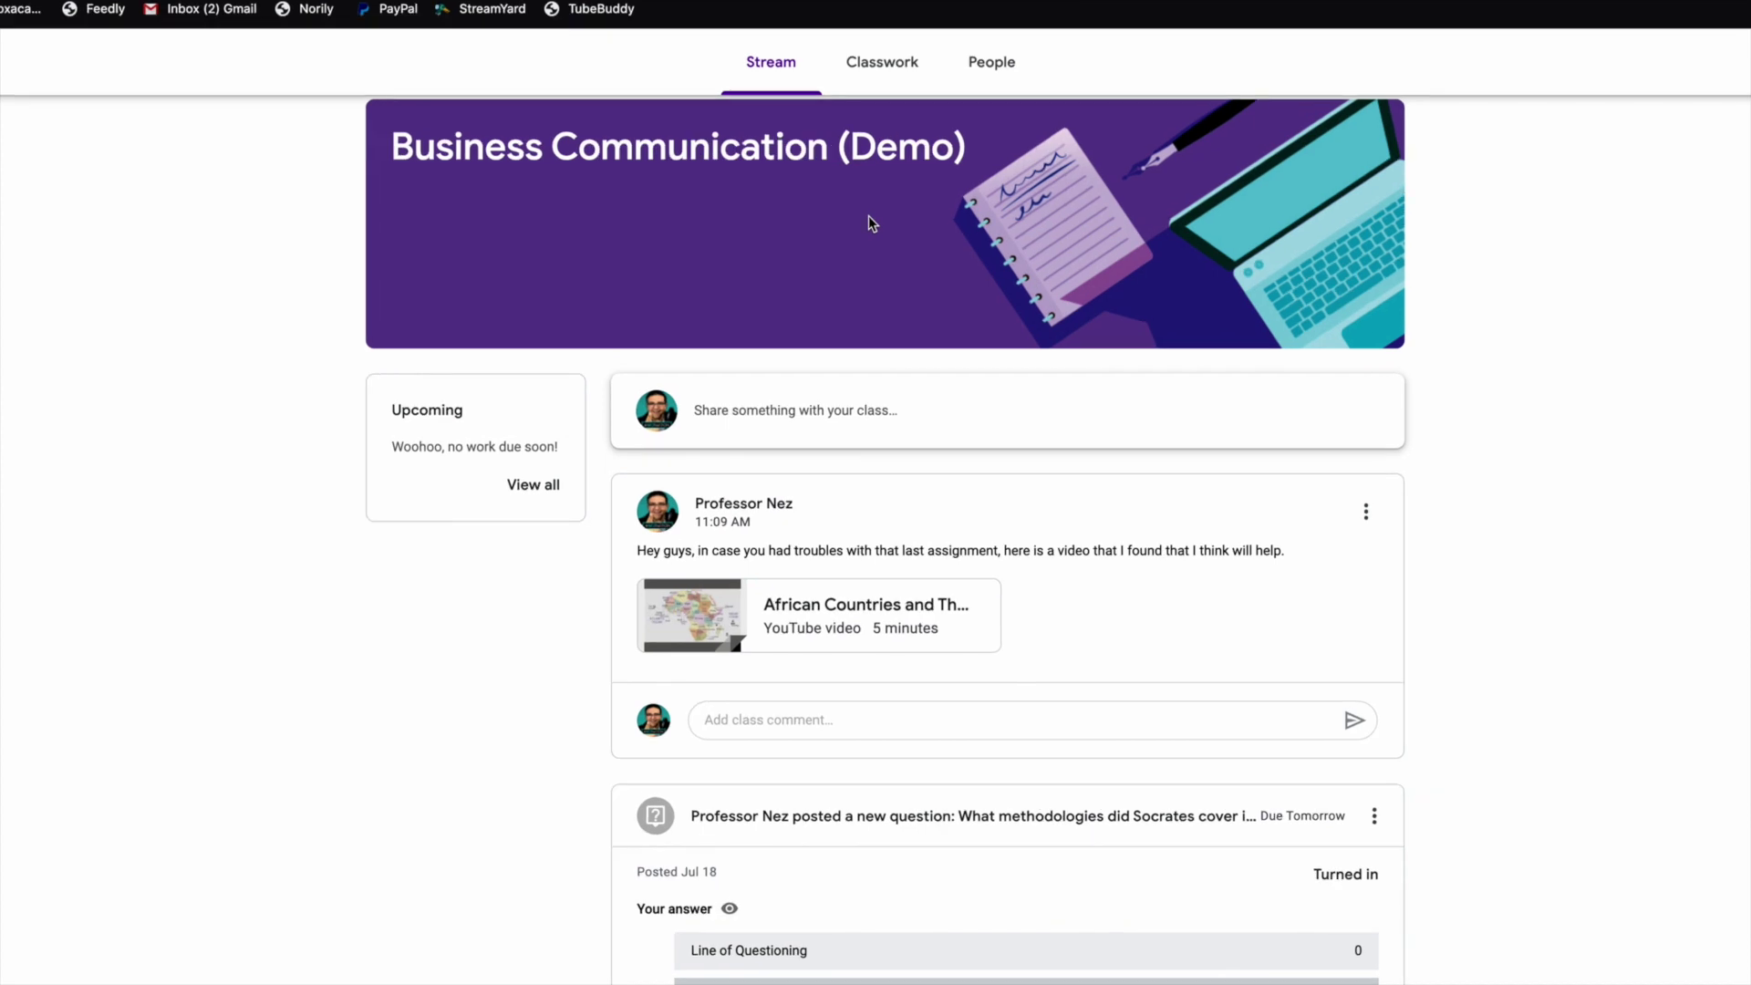
{"action": "scroll", "coordinate": [868, 216], "scroll_direction": "down", "scroll_amount": 1}
{"action": "scroll", "coordinate": [869, 216], "scroll_direction": "up", "scroll_amount": 2}
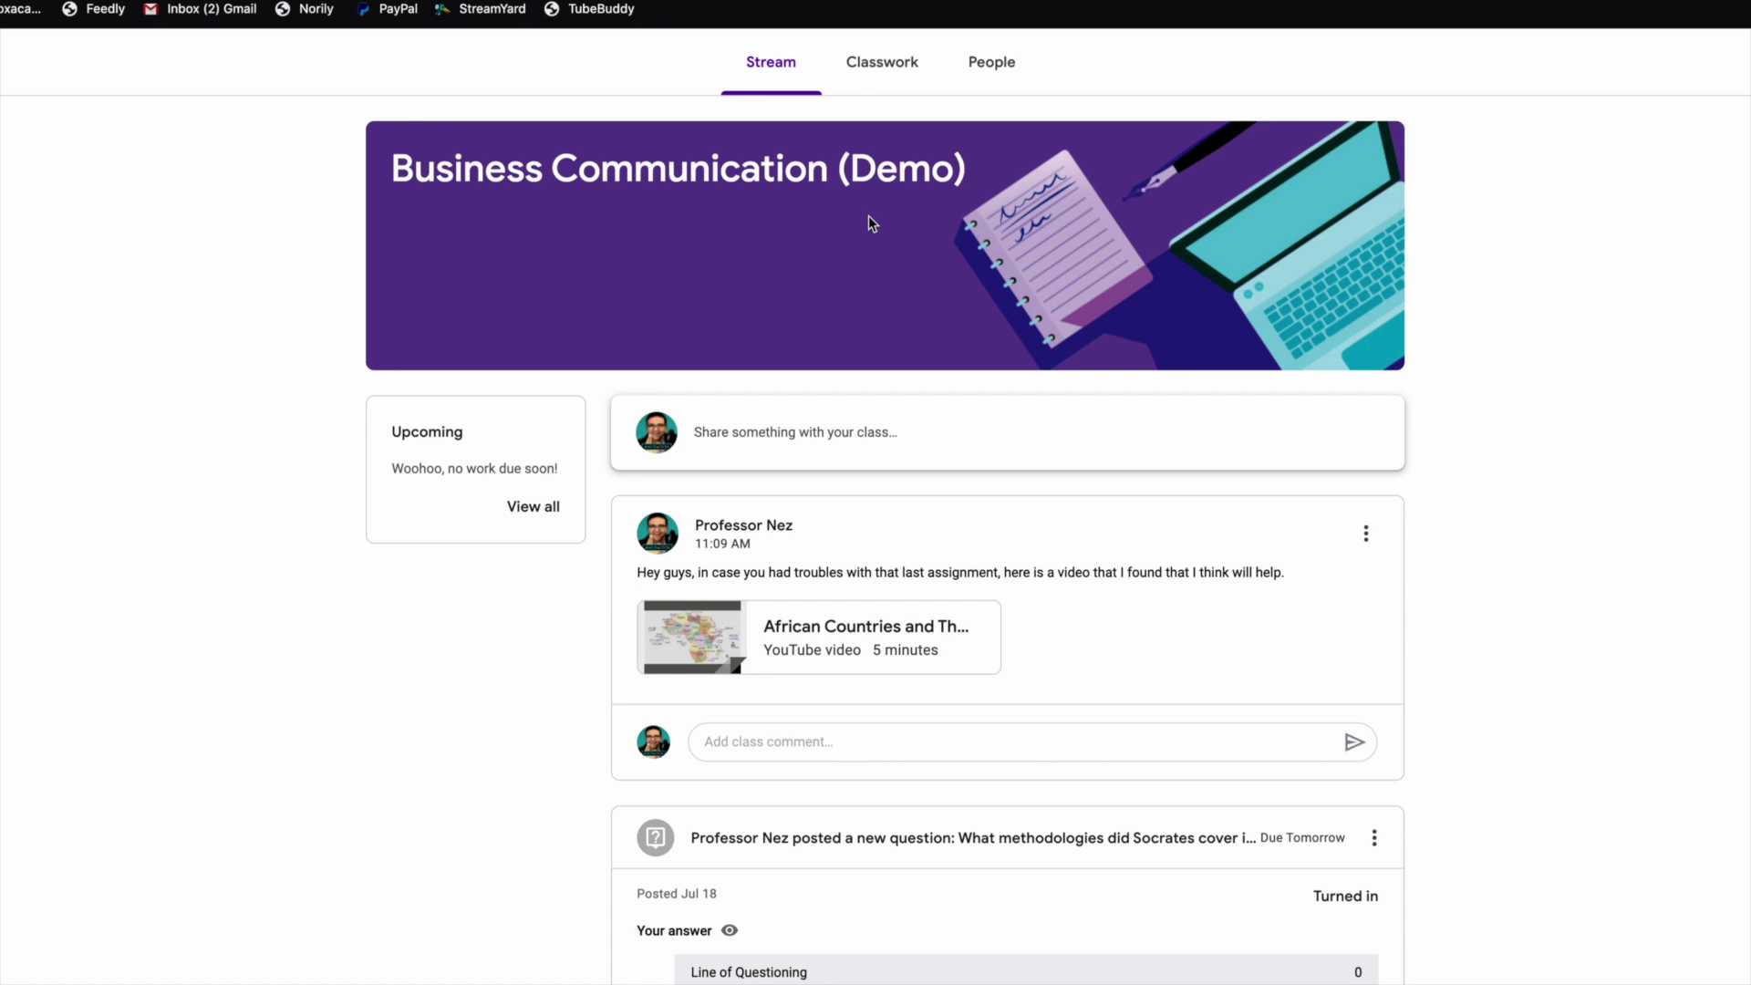
{"action": "left_click", "coordinate": [897, 81]}
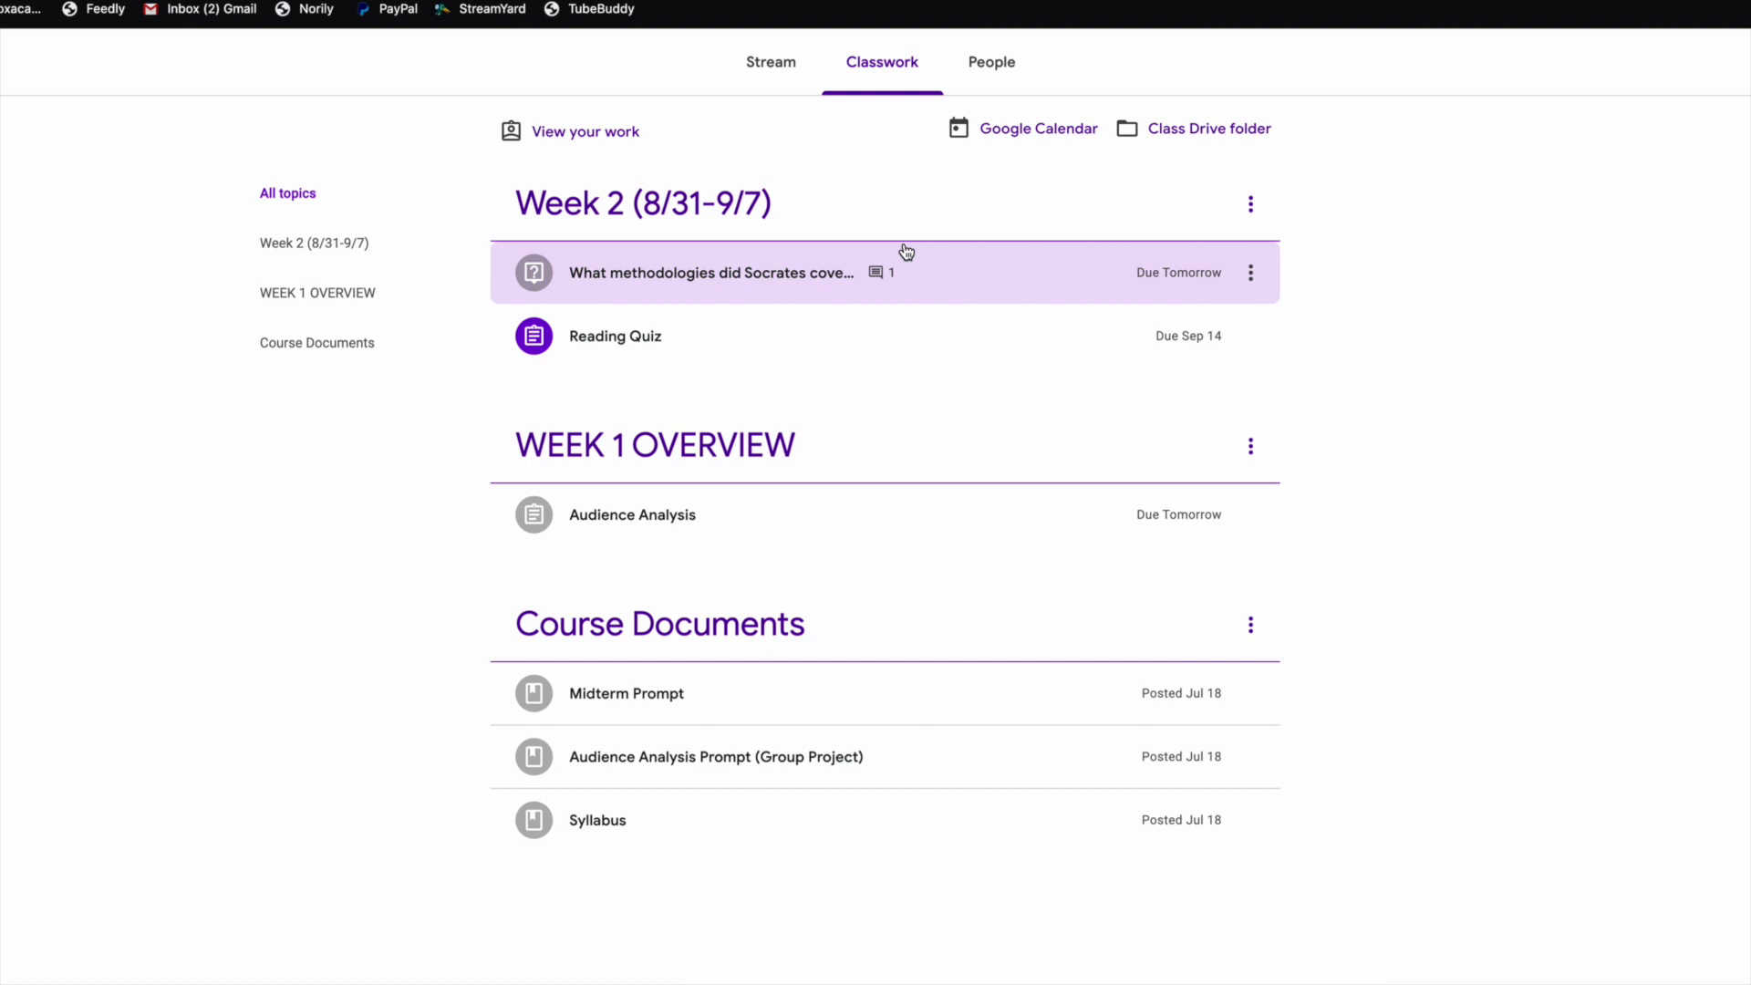
Preview the Socrates question's results, open its full page, then return to the Stream.
{"action": "left_click", "coordinate": [812, 284]}
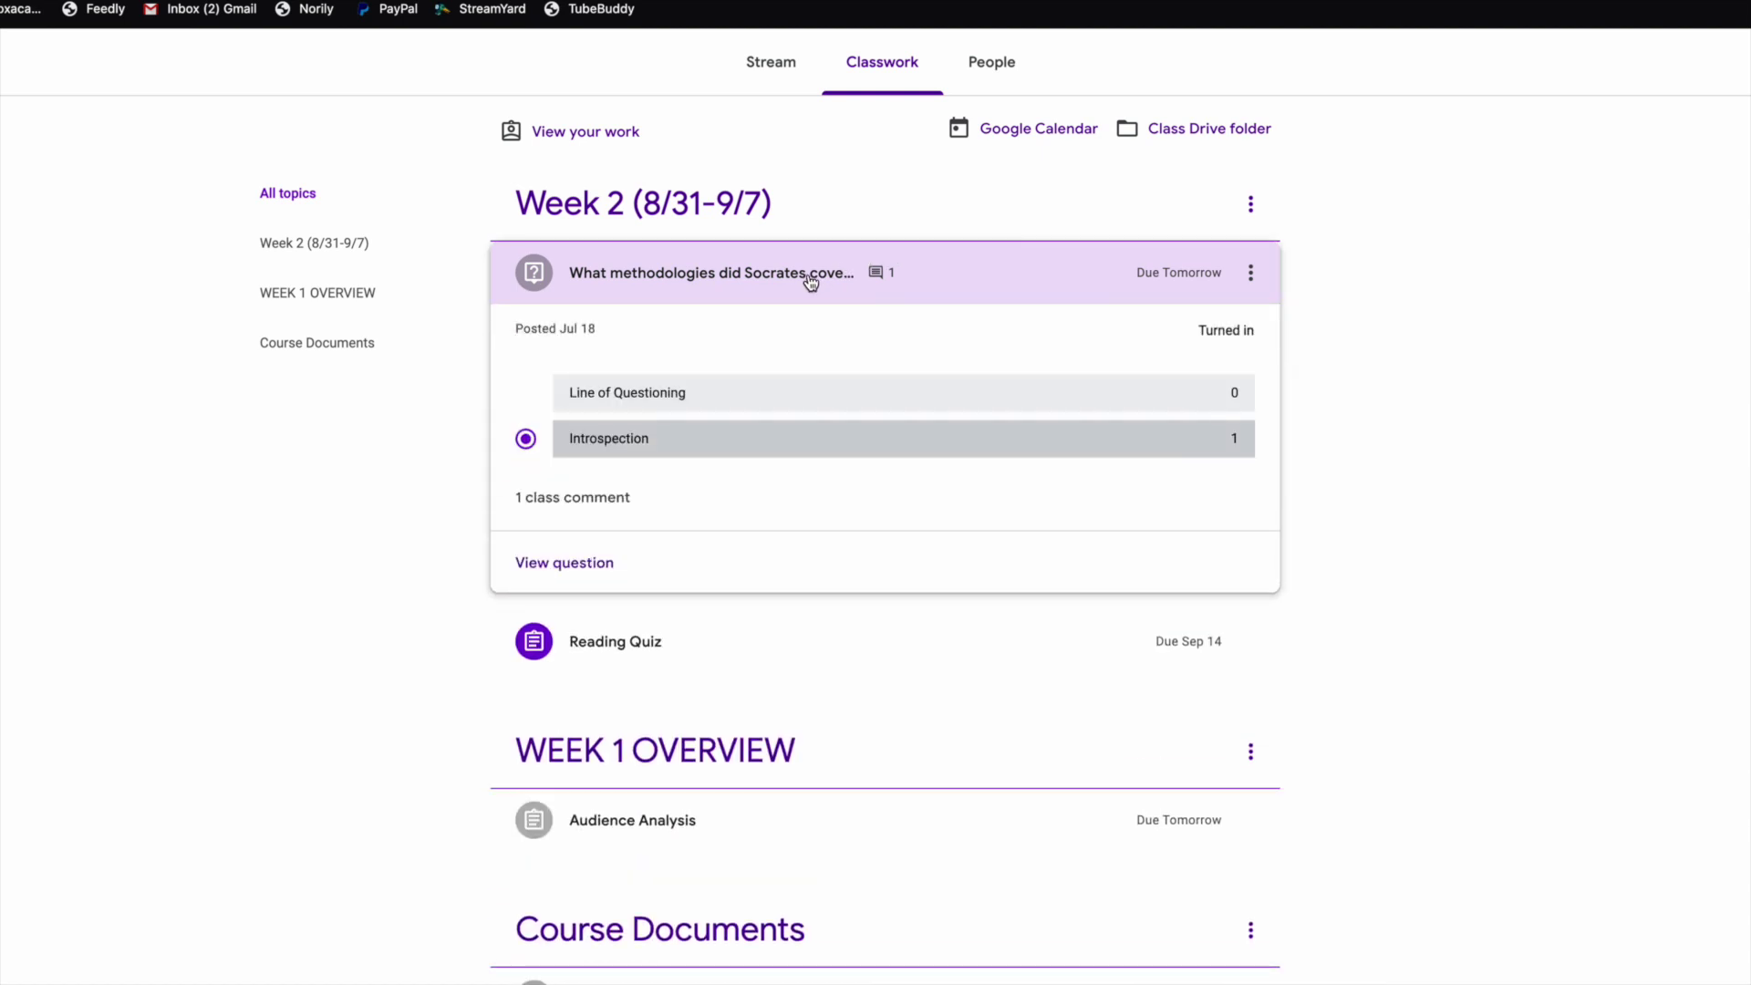
{"action": "left_click", "coordinate": [561, 559]}
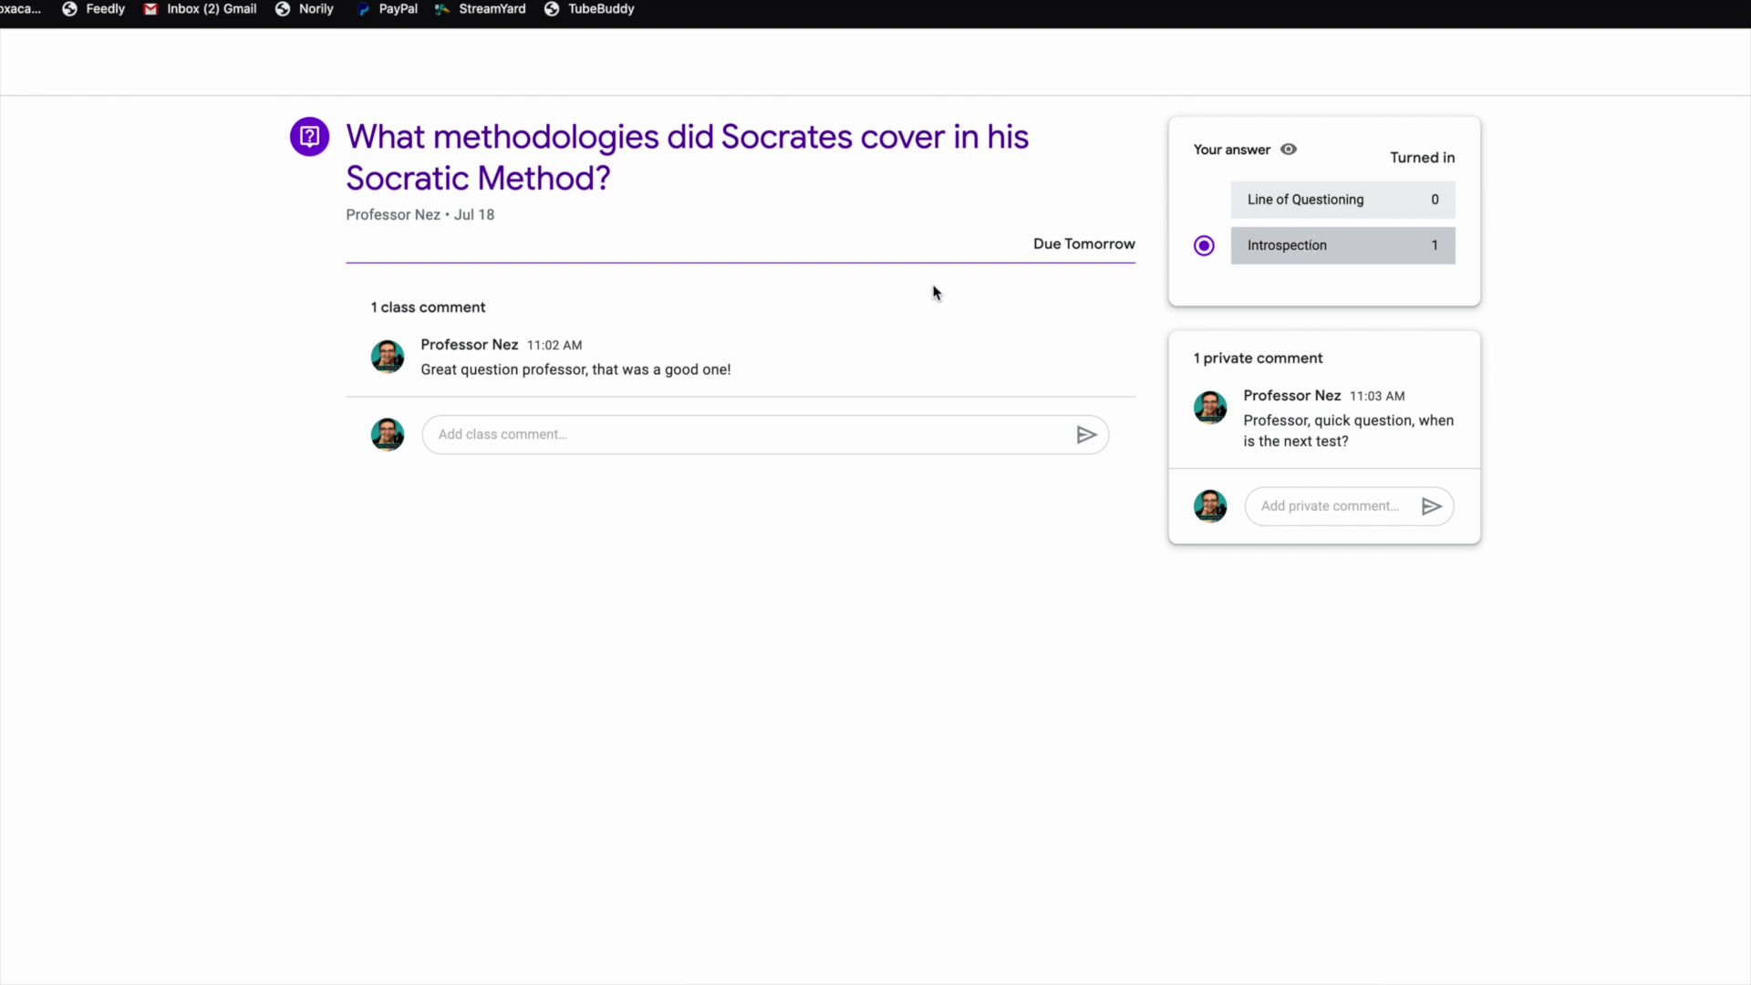
{"action": "left_click", "coordinate": [188, 122]}
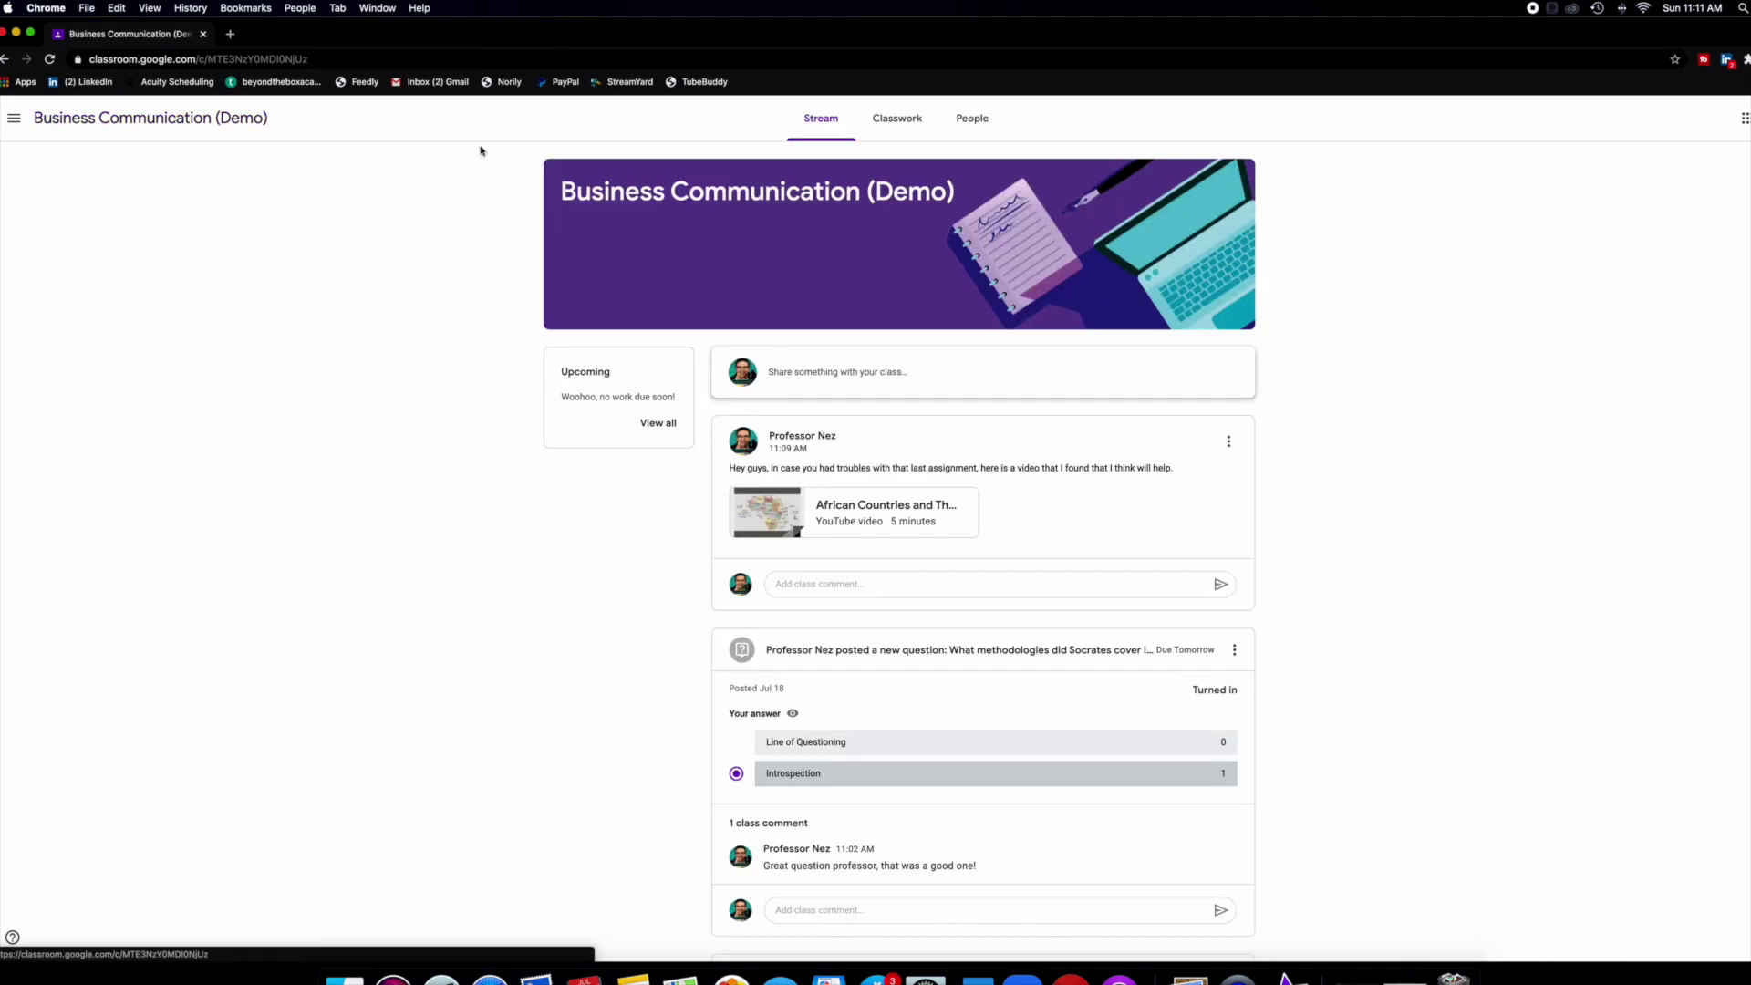
Open the Audience Analysis assignment from Classwork, highlight its 99/100 grade, and return to the Stream.
{"action": "left_click", "coordinate": [897, 118]}
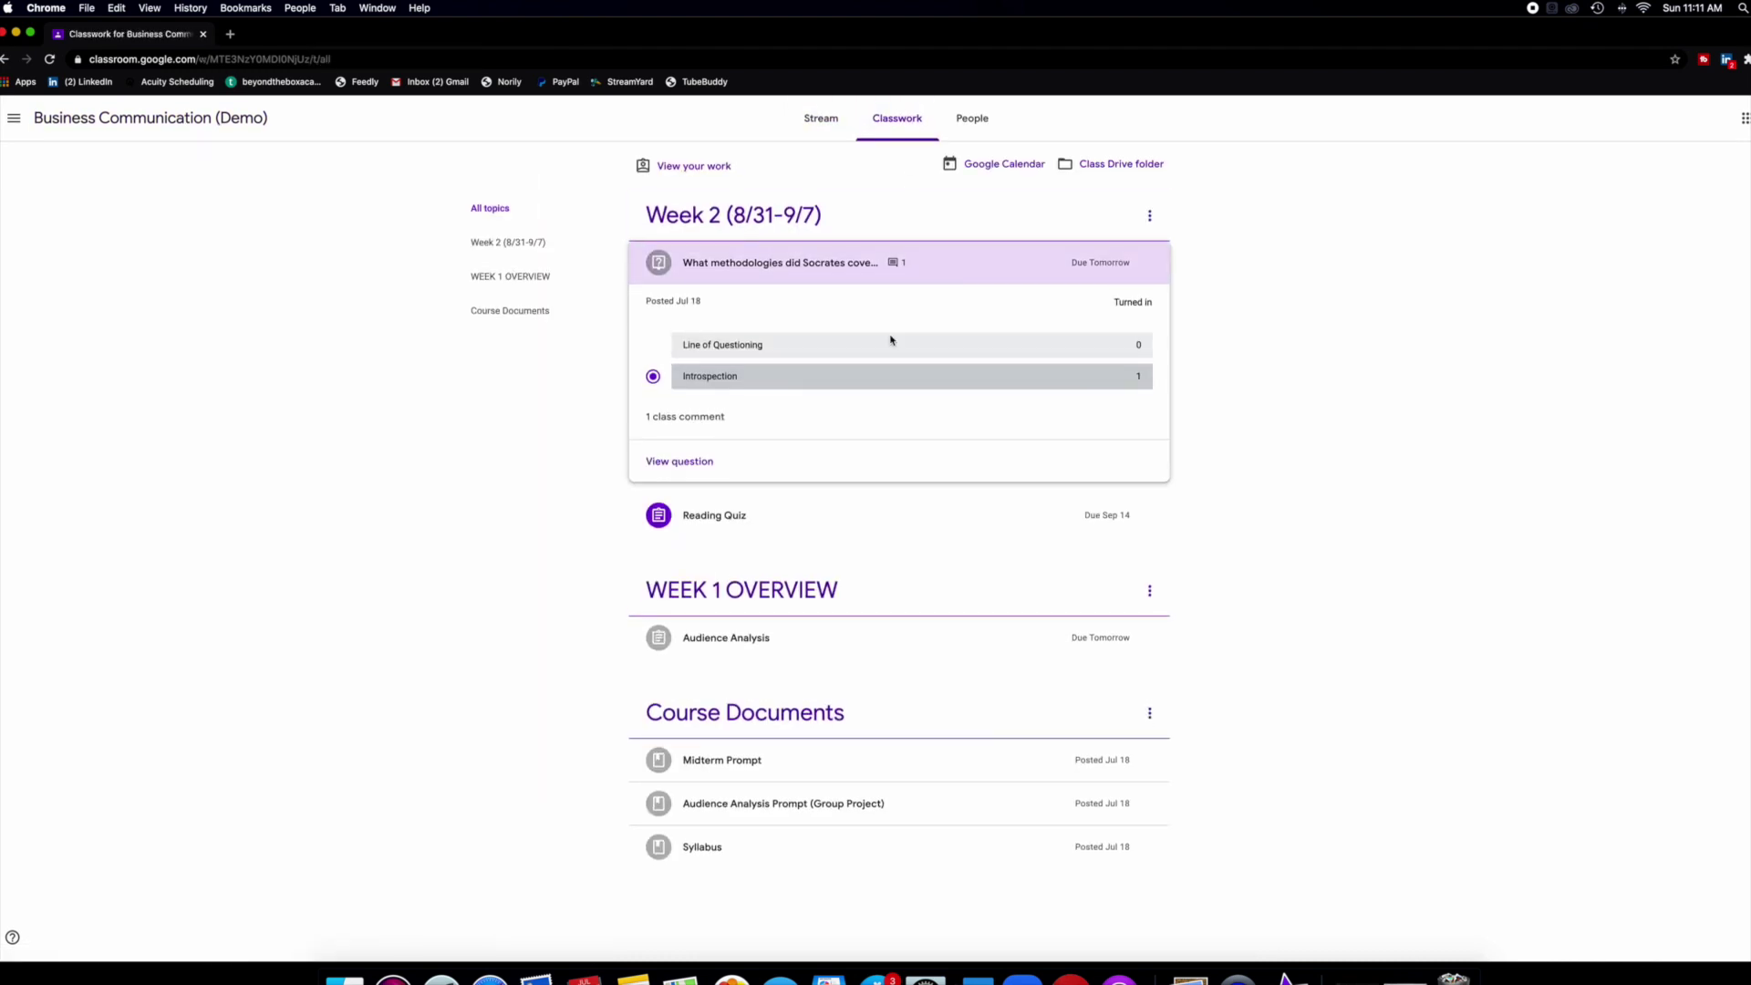
{"action": "left_click", "coordinate": [721, 638]}
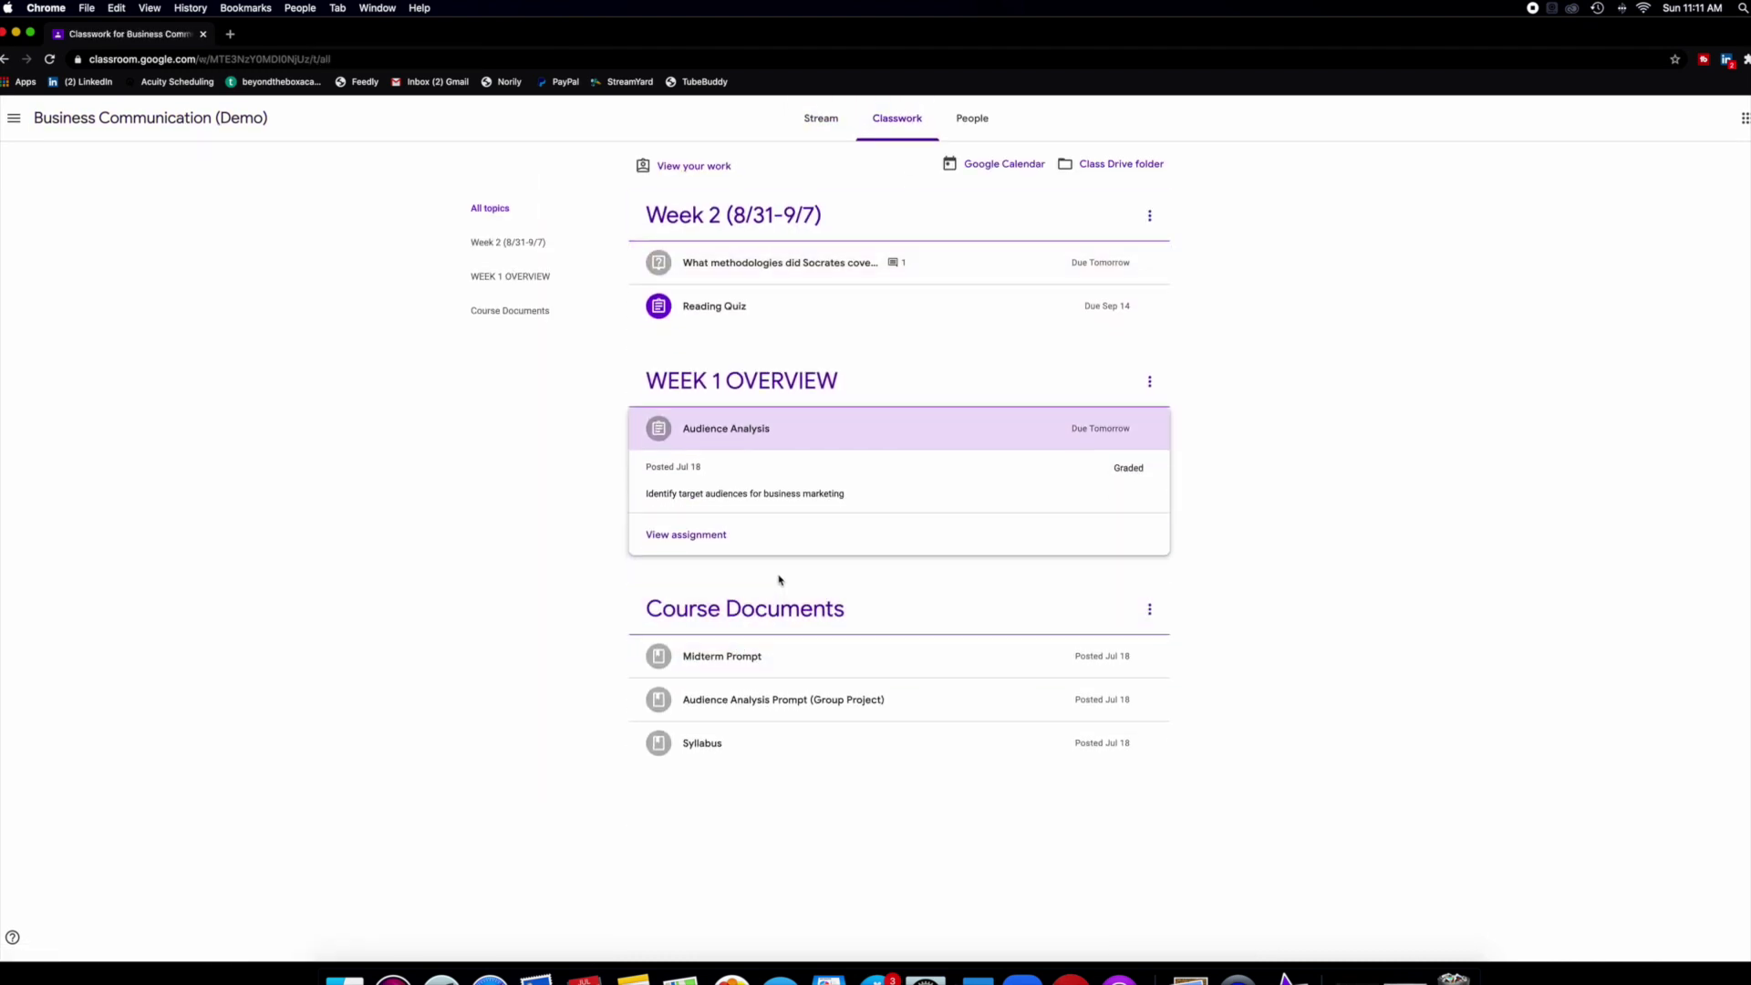
{"action": "left_click", "coordinate": [711, 538]}
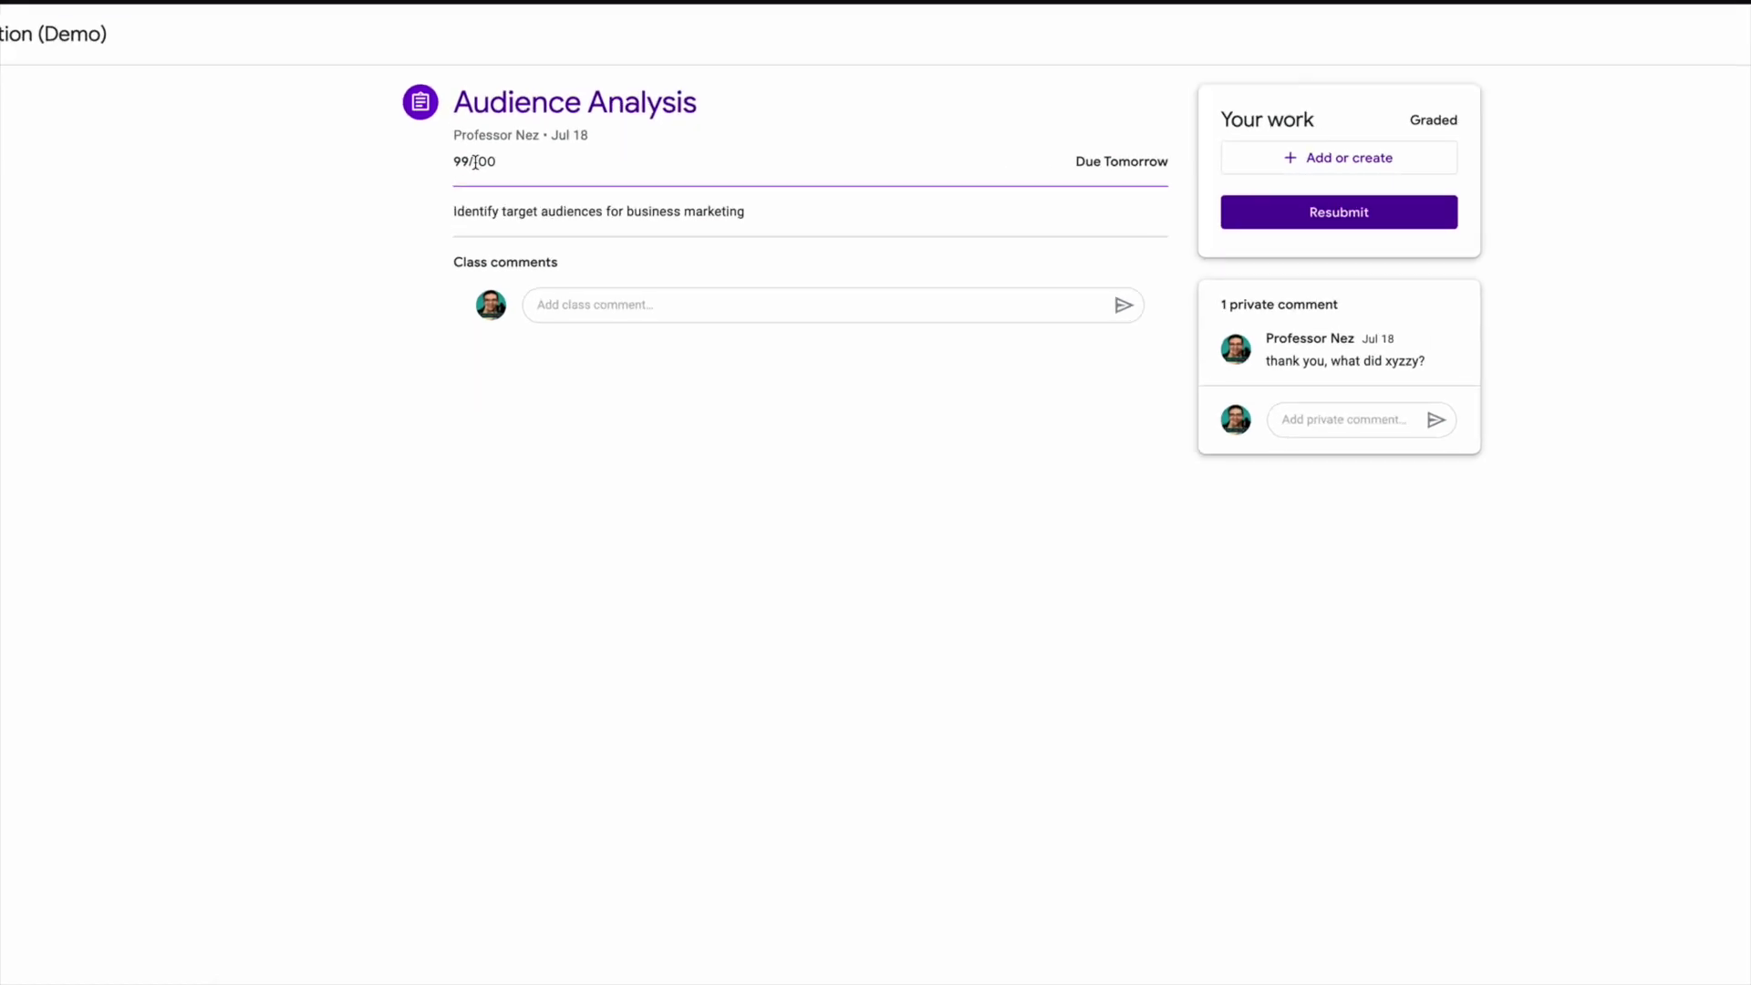
{"action": "left_click_drag", "start_coordinate": [453, 162], "coordinate": [520, 166]}
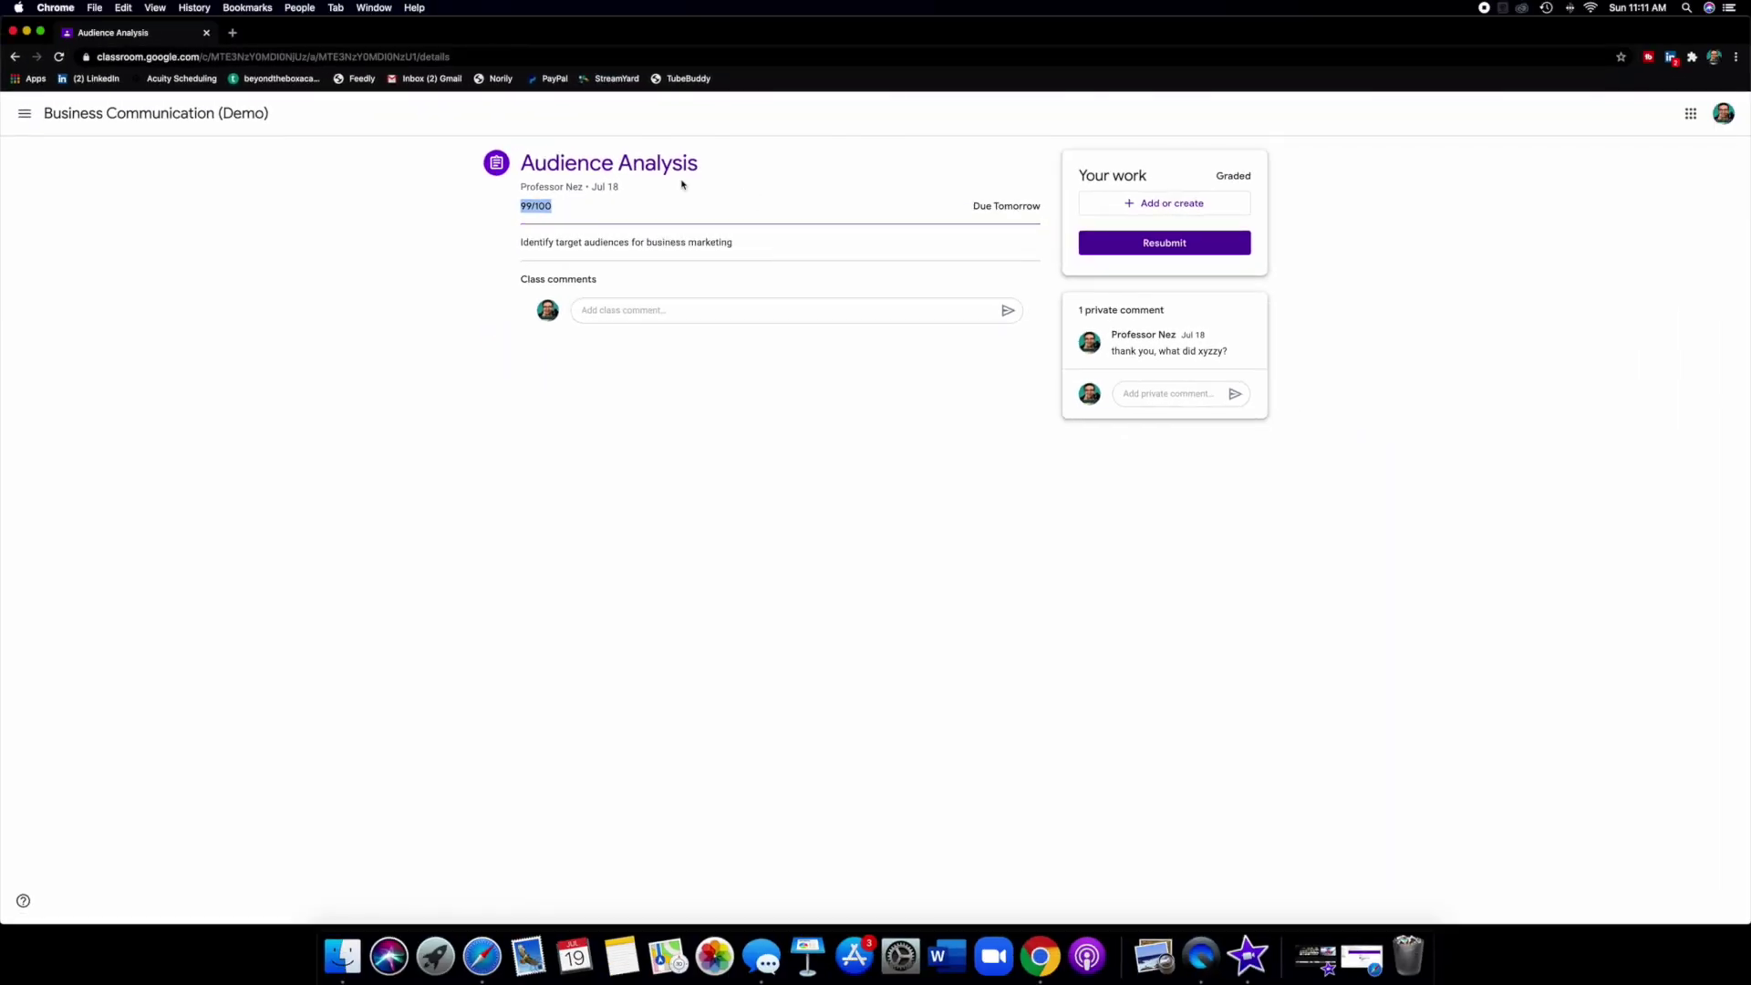
{"action": "left_click", "coordinate": [219, 117]}
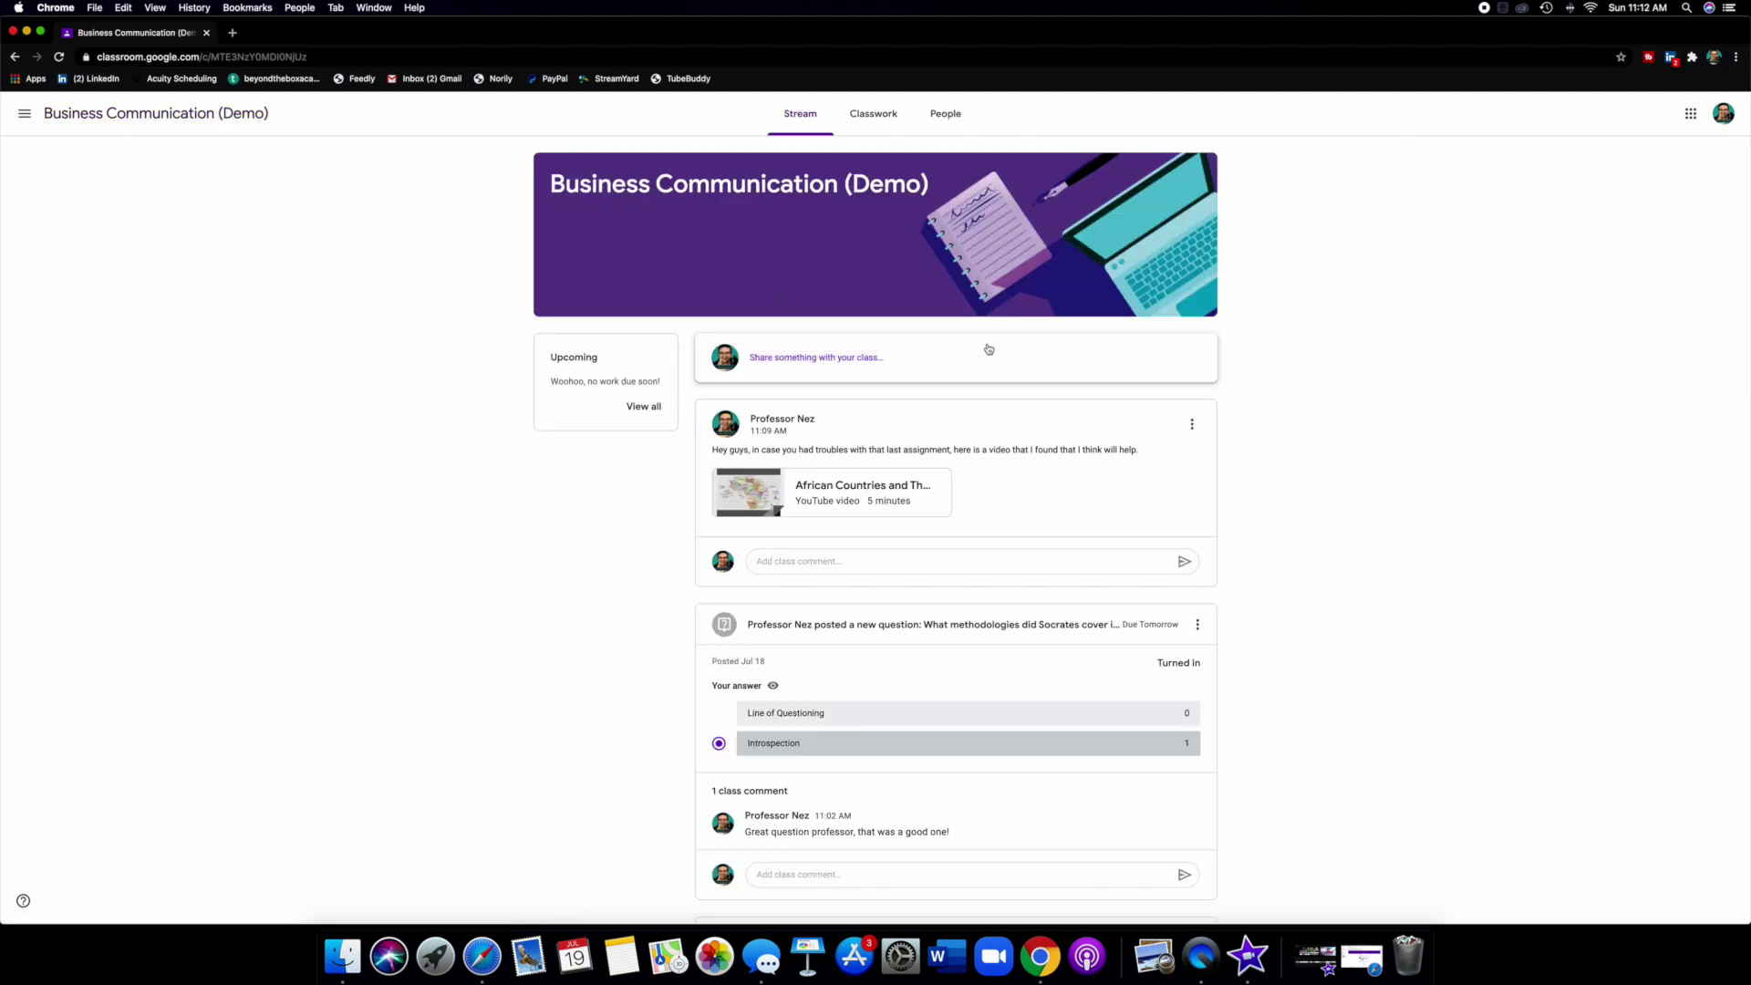
{"action": "scroll", "coordinate": [989, 349], "scroll_direction": "down", "scroll_amount": 3}
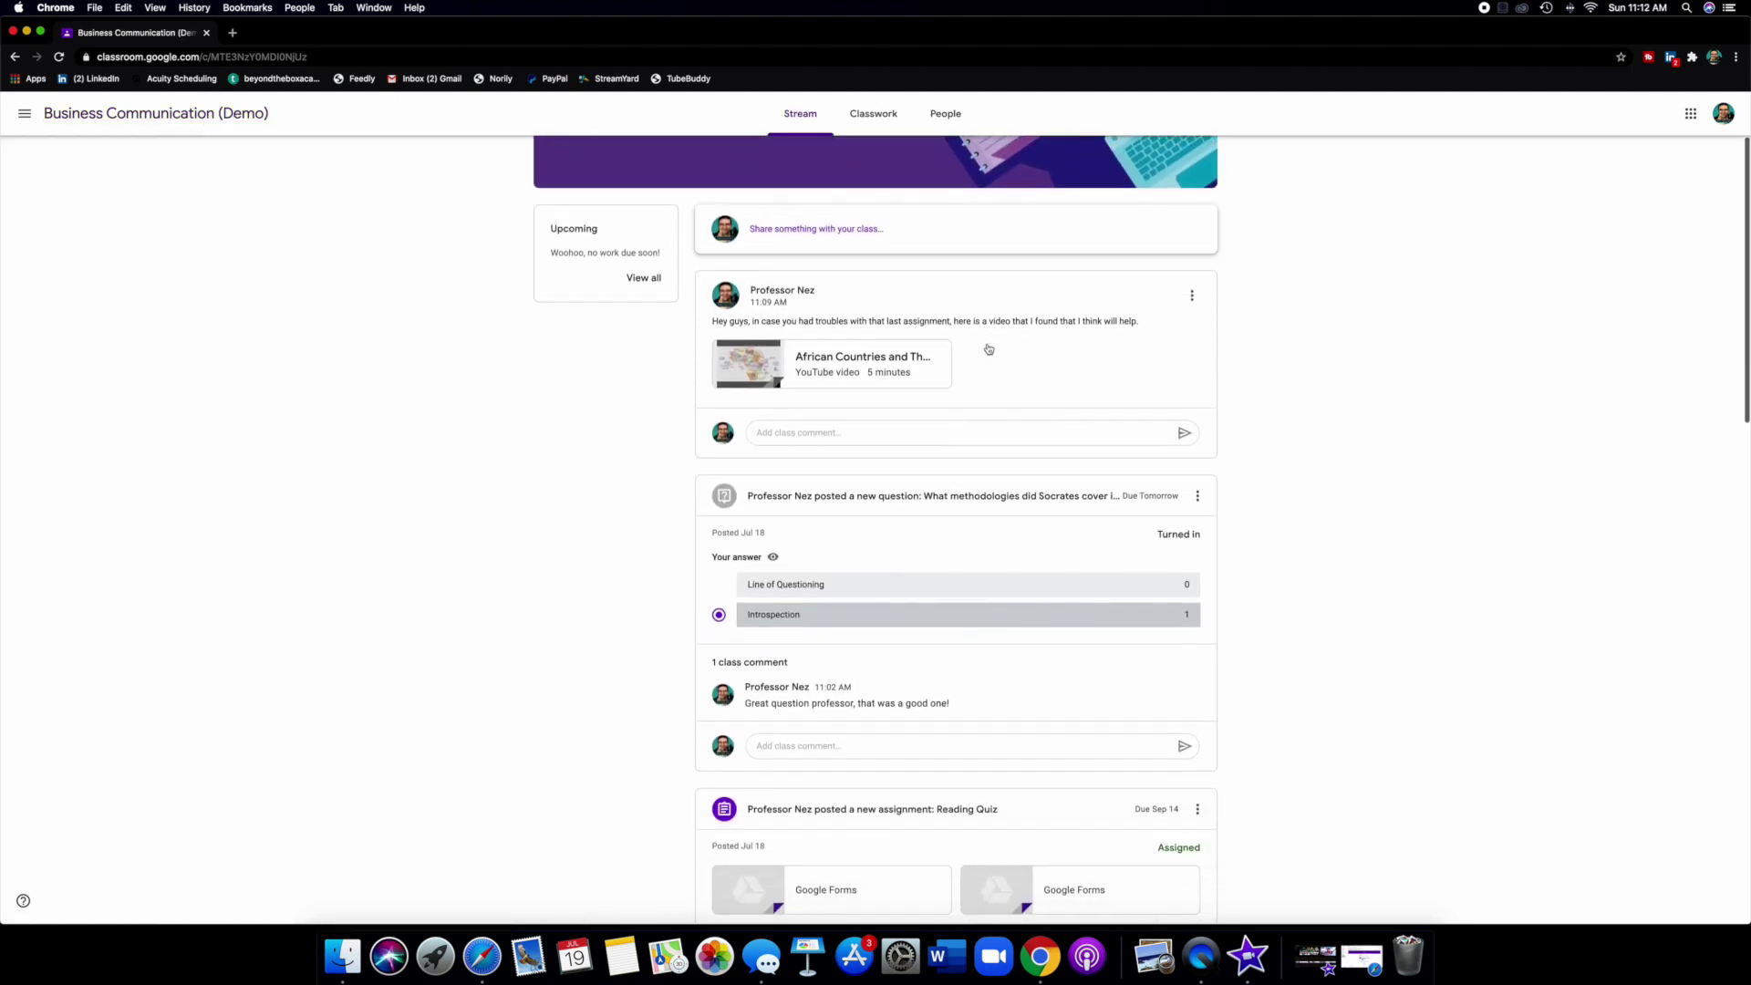
{"action": "scroll", "coordinate": [989, 348], "scroll_direction": "up", "scroll_amount": 3}
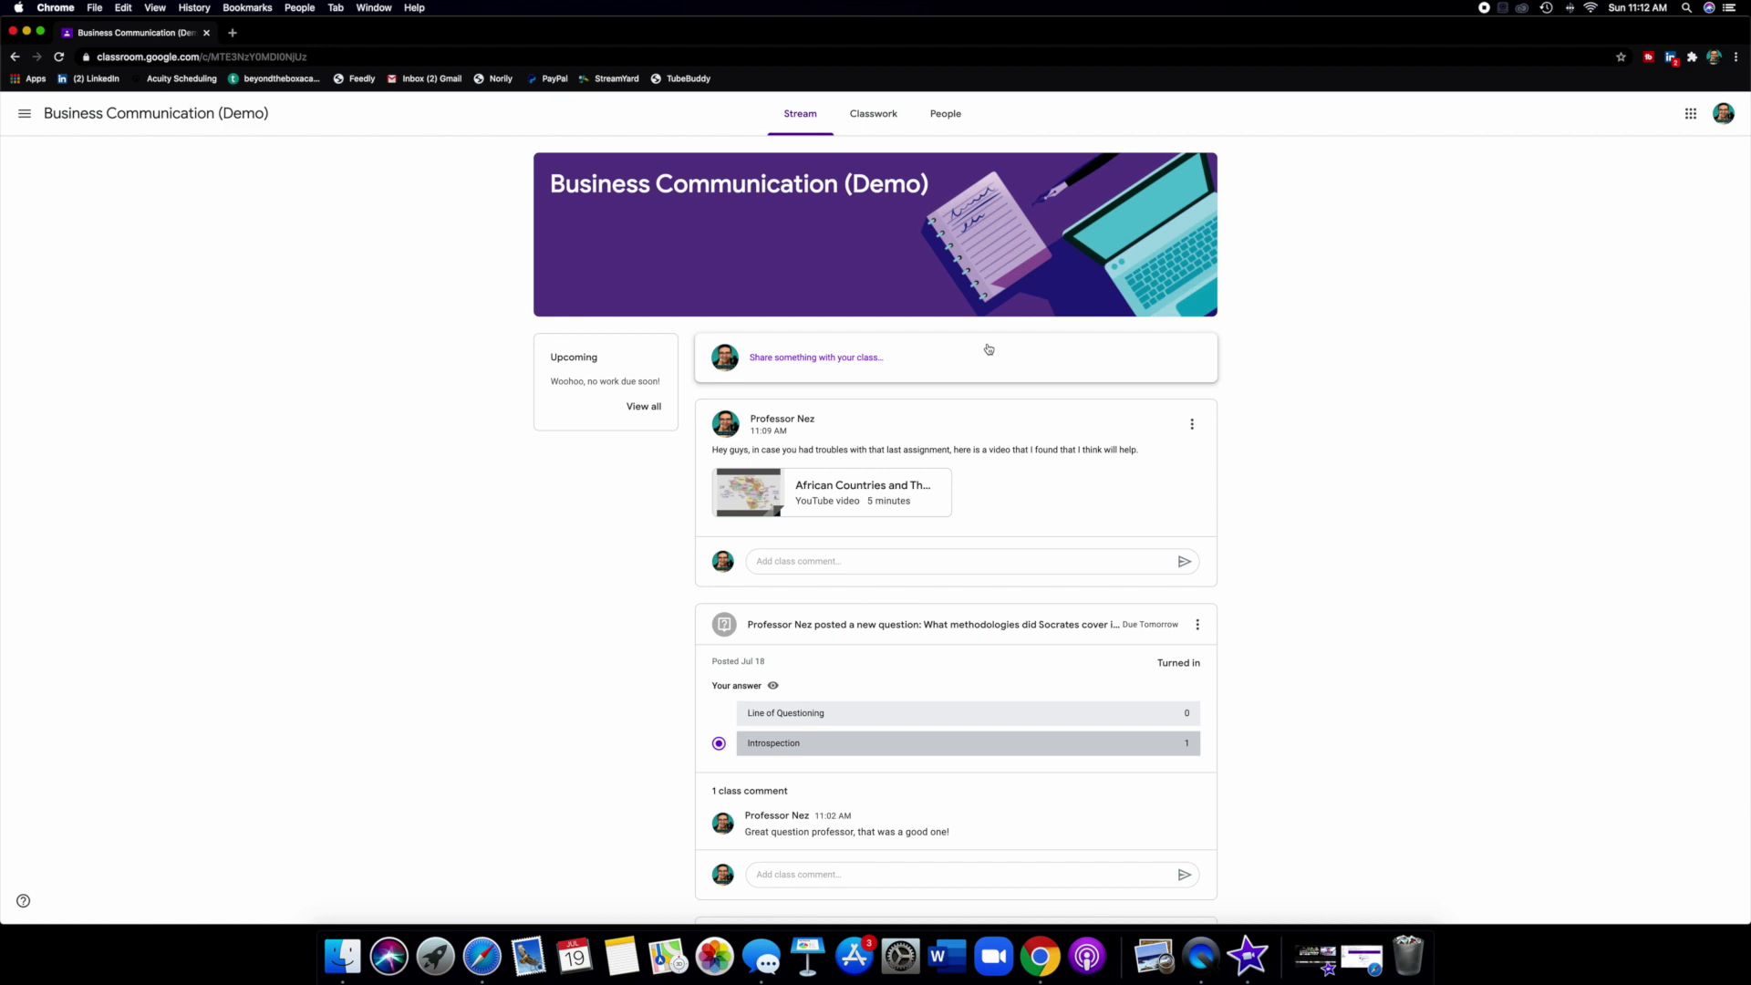
{"action": "scroll", "coordinate": [988, 349], "scroll_direction": "down", "scroll_amount": 1}
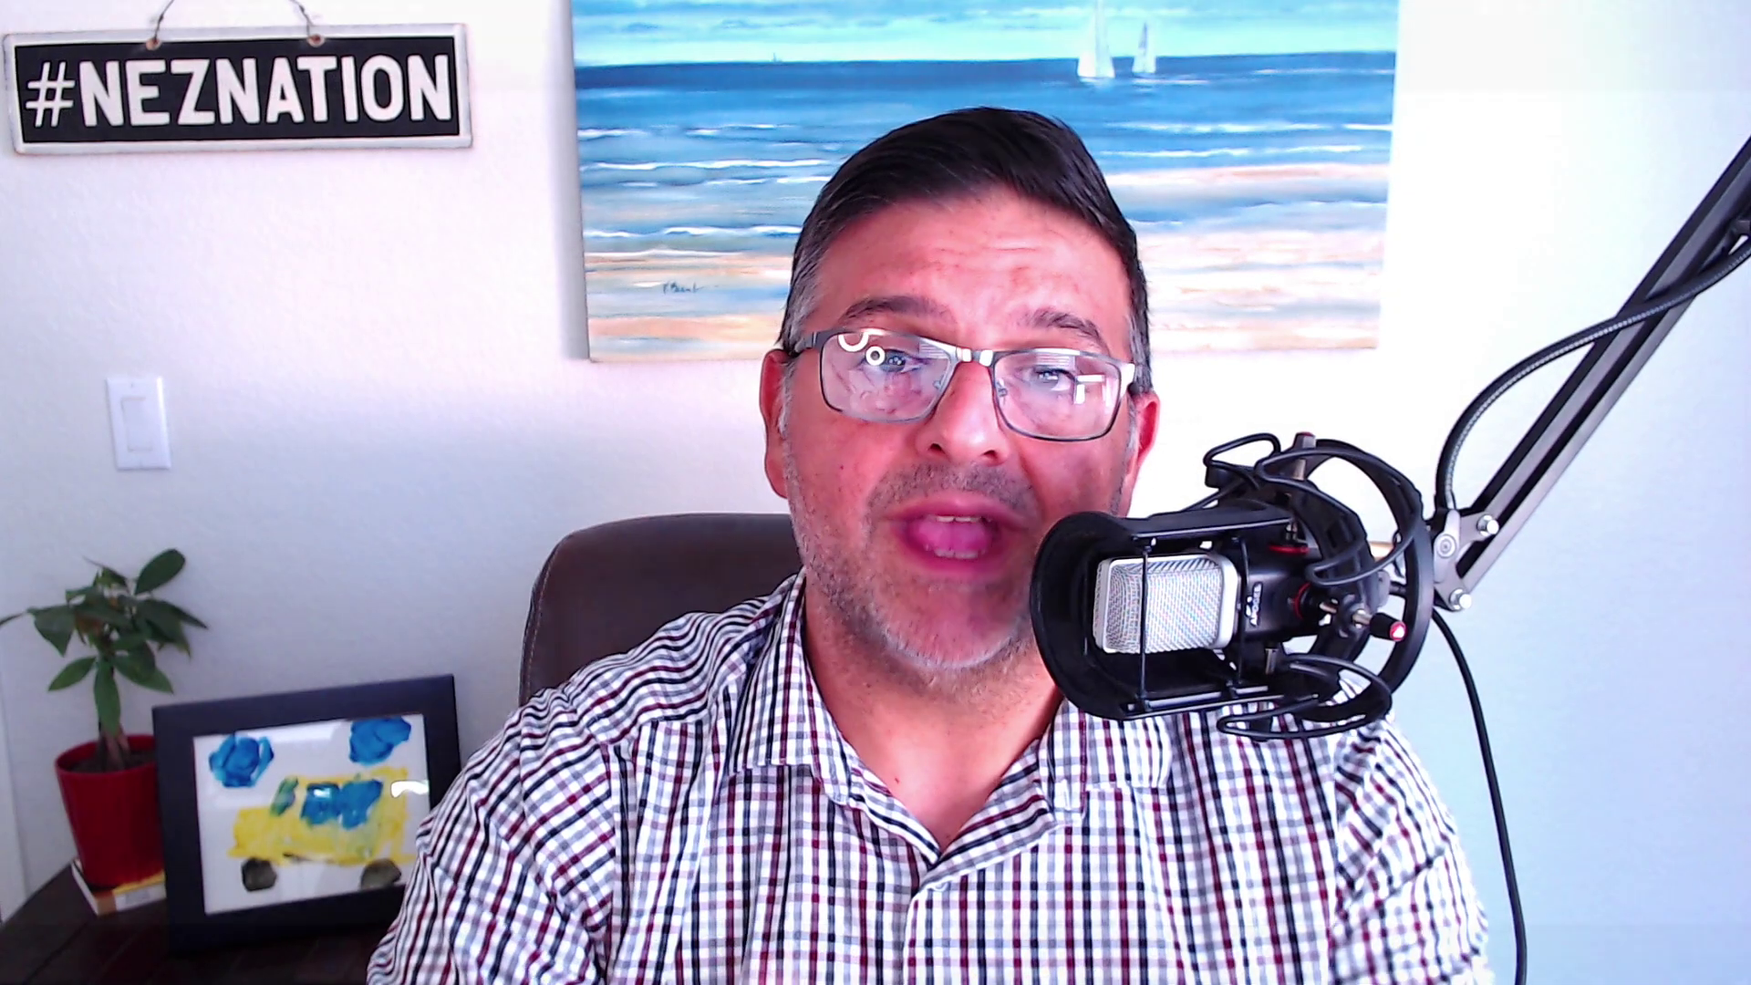